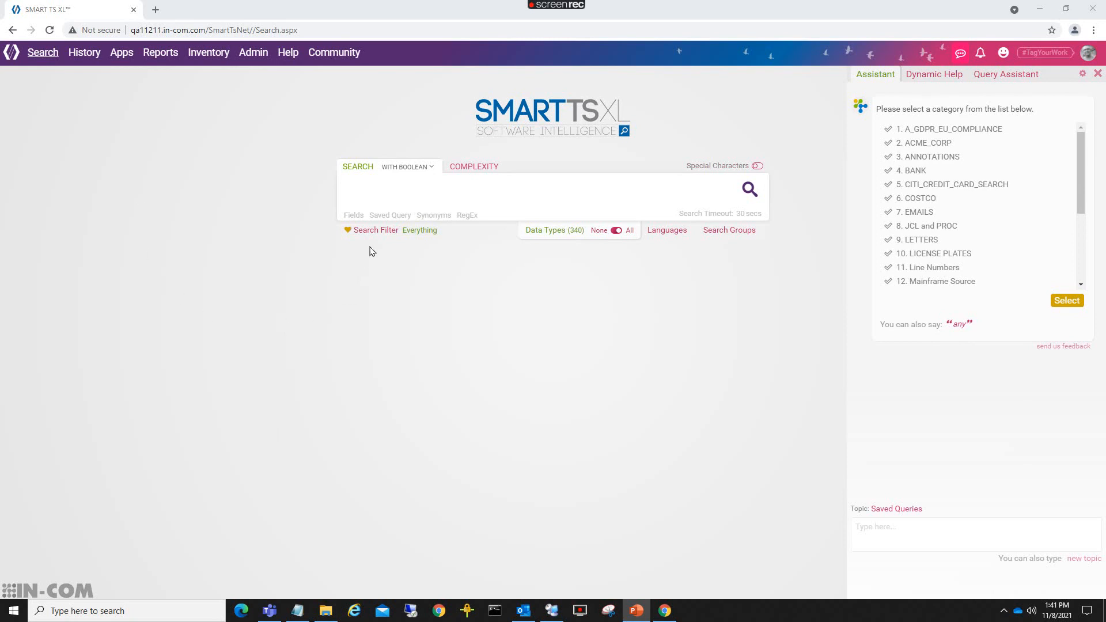
Browse saved-query categories such as ANNOTATIONS and EMAILS, then reset the assistant to its topic list.
click(387, 217)
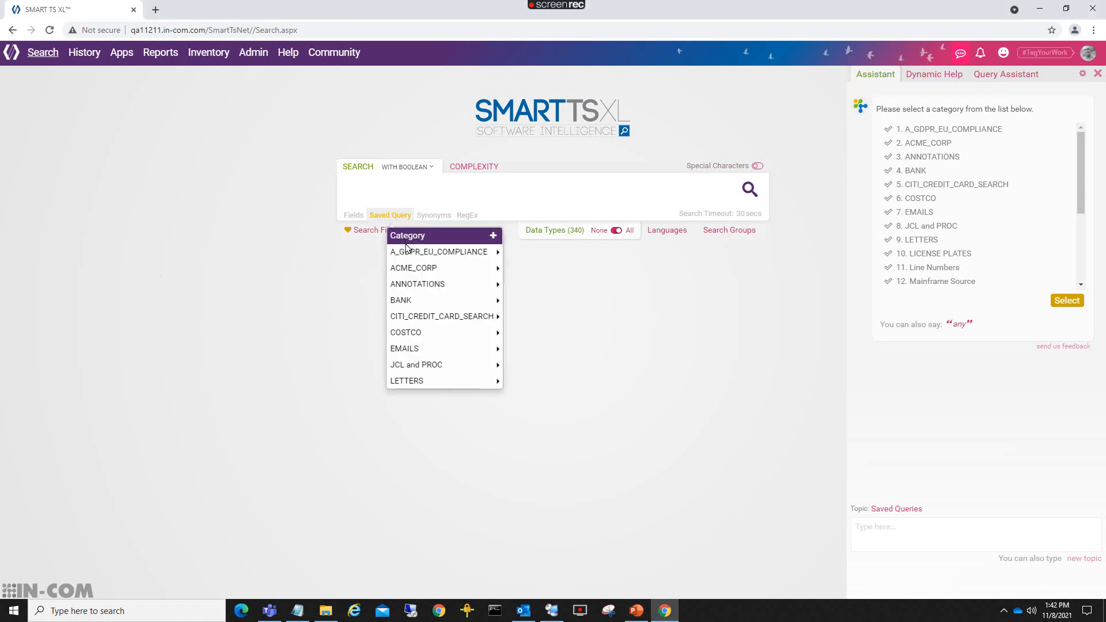
mouse_move(412, 291)
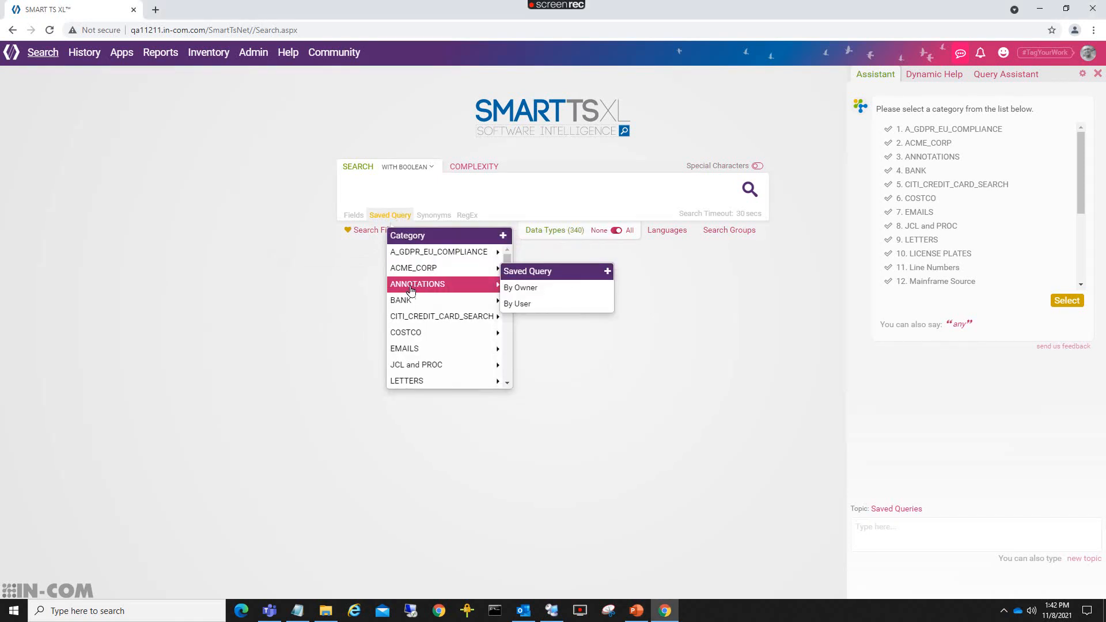
mouse_move(406, 356)
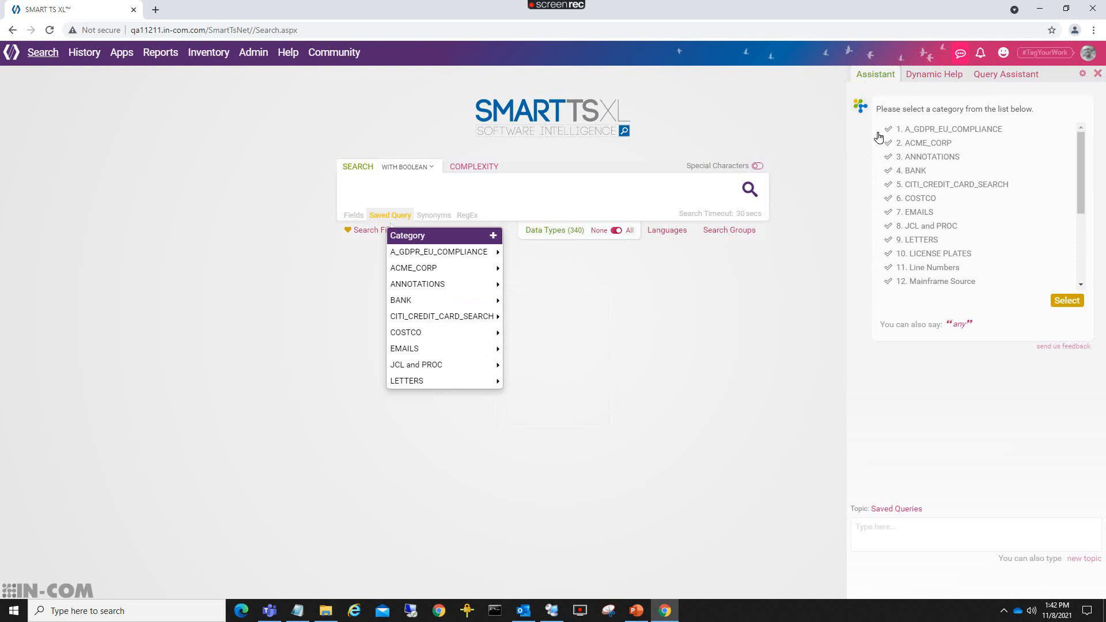
click(1091, 558)
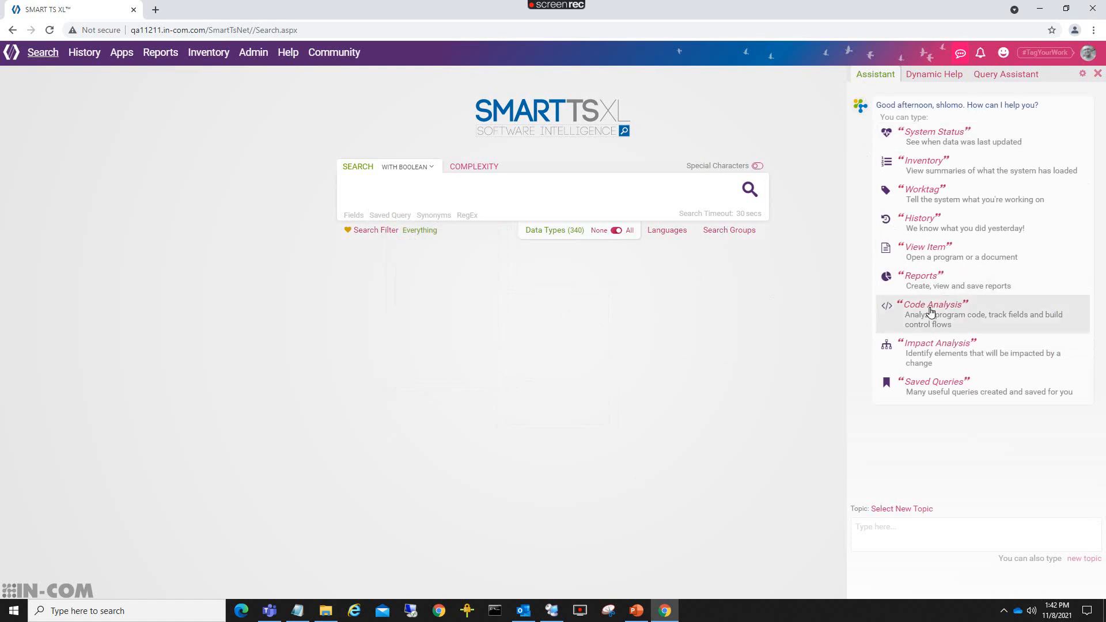
click(927, 385)
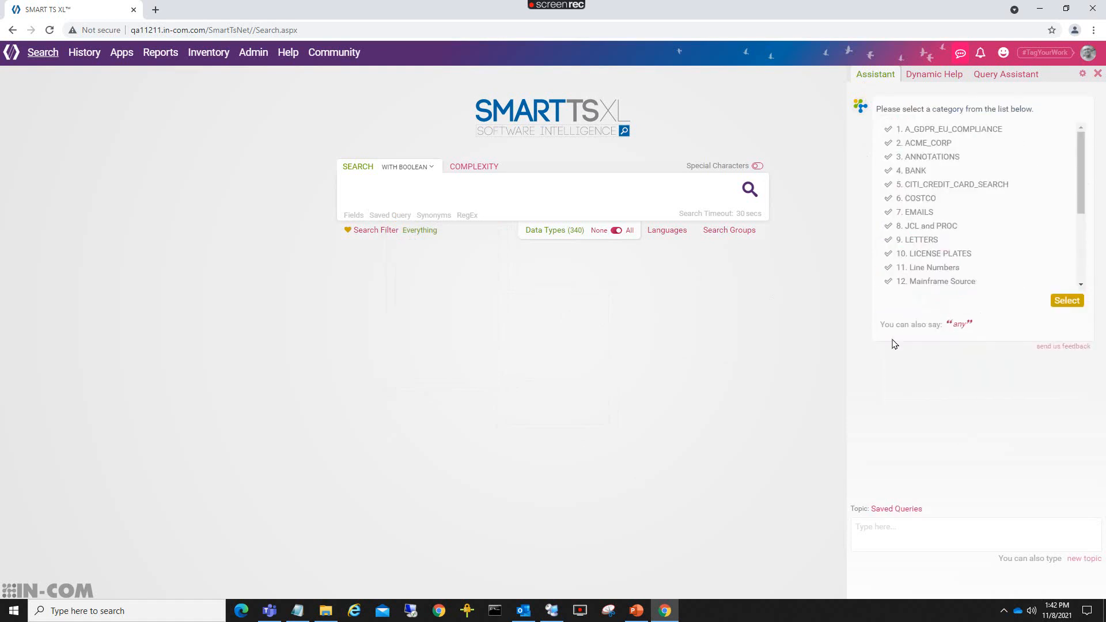
click(915, 199)
click(929, 265)
click(888, 199)
click(1066, 300)
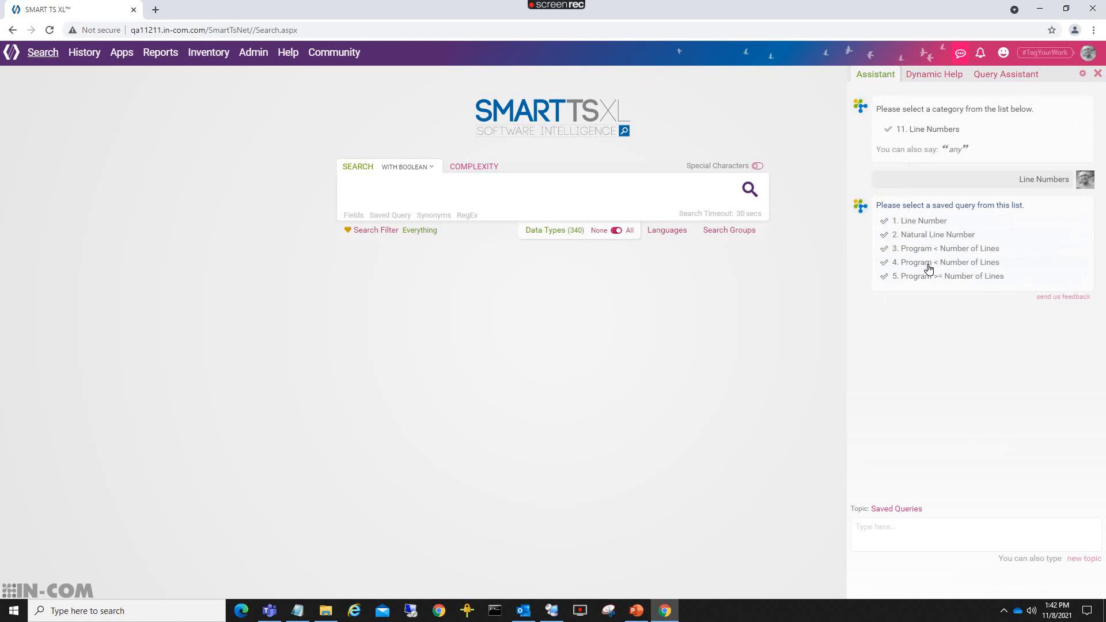
click(1085, 558)
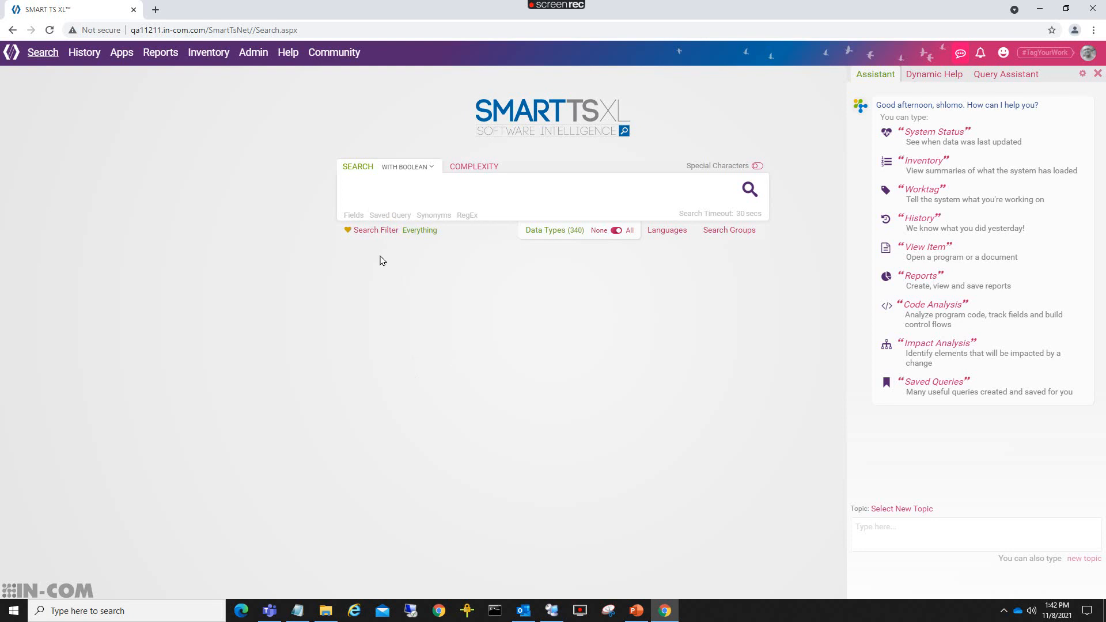
Load ACME_CORP's SQL_CODE_USAGE query and run it, getting 292,885 hits in 35,613 documents.
click(382, 217)
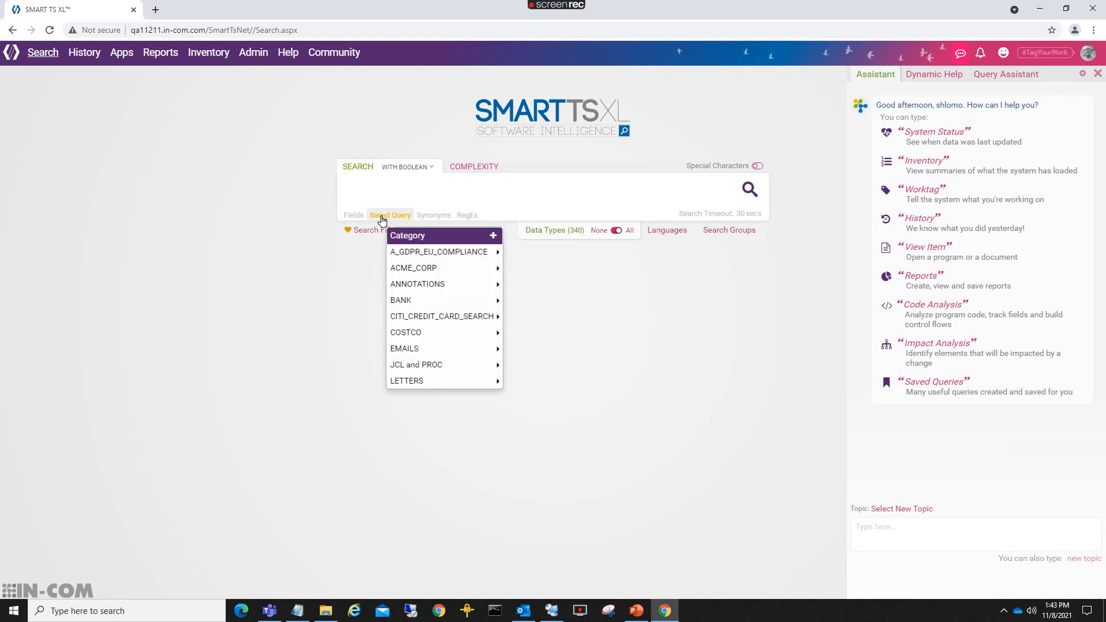
mouse_move(407, 269)
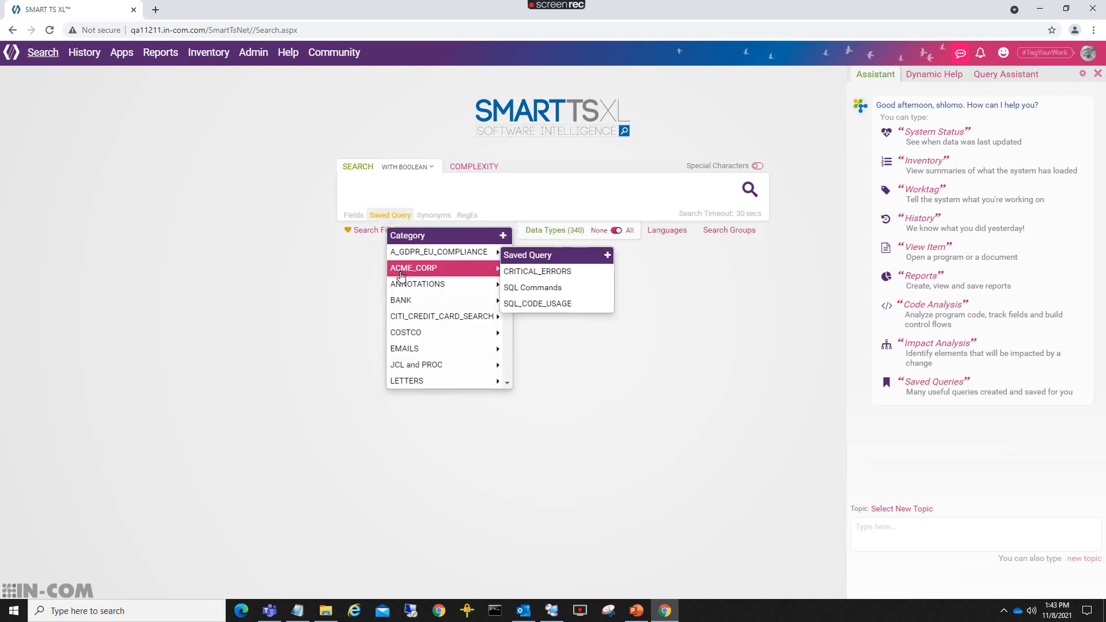
click(525, 304)
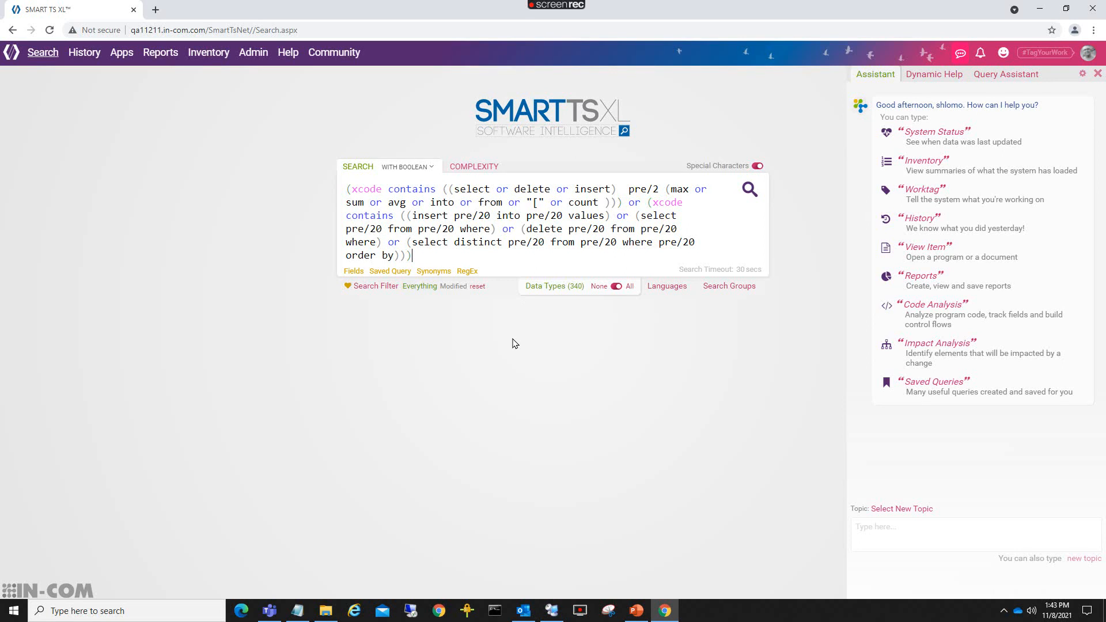
click(748, 192)
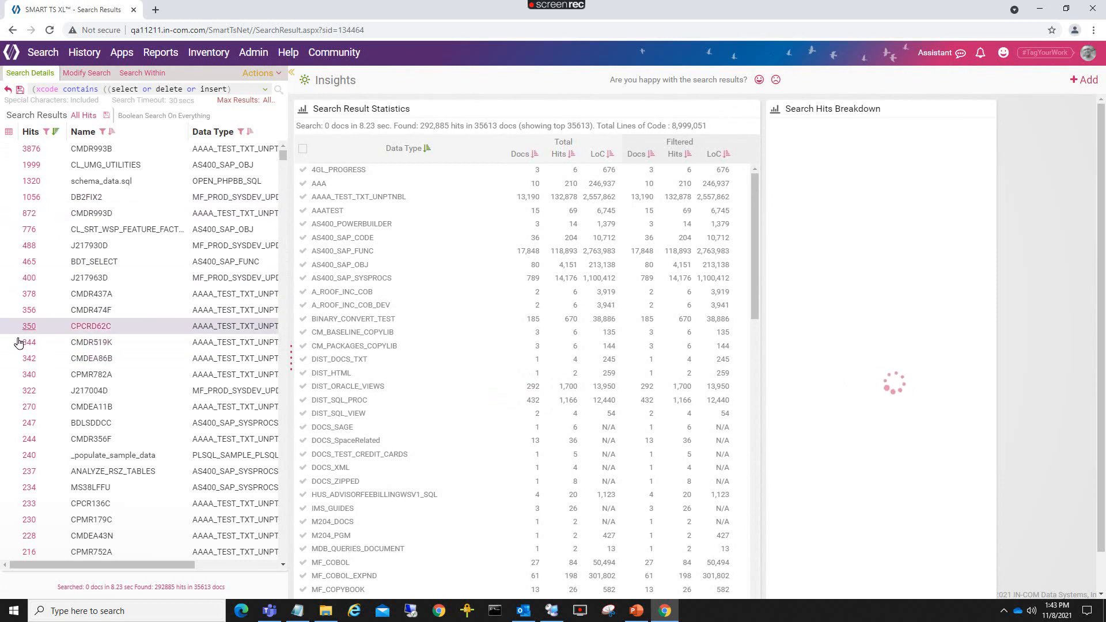
Browse the SQL hits in BDLSDDCC's code viewer, then go back to a blank search page.
click(34, 425)
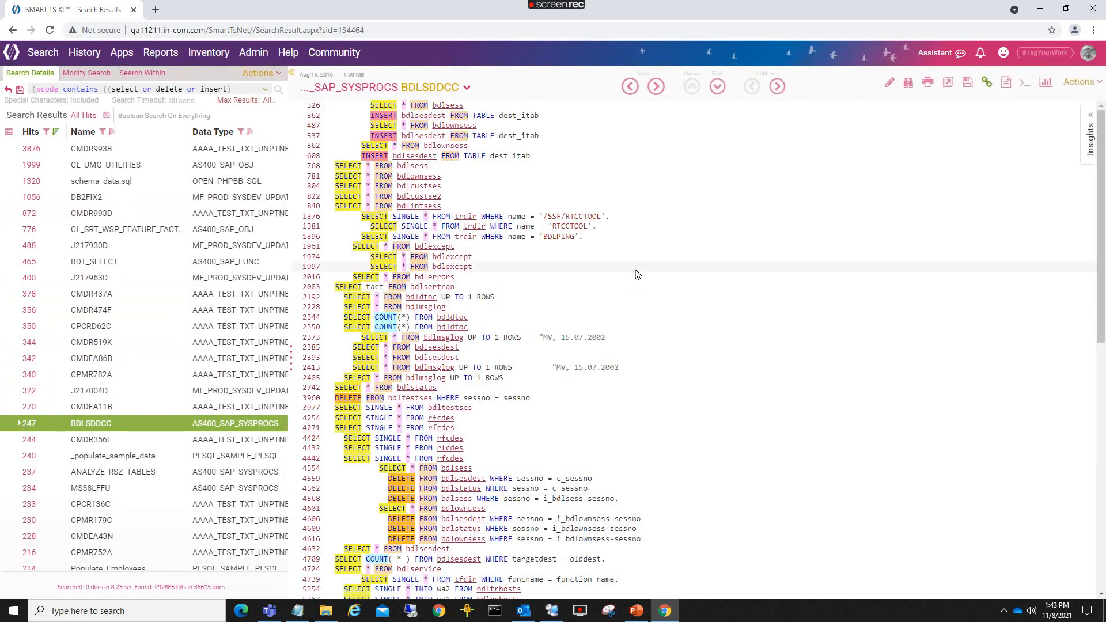
scroll(636, 271, down, 7)
scroll(637, 275, up, 7)
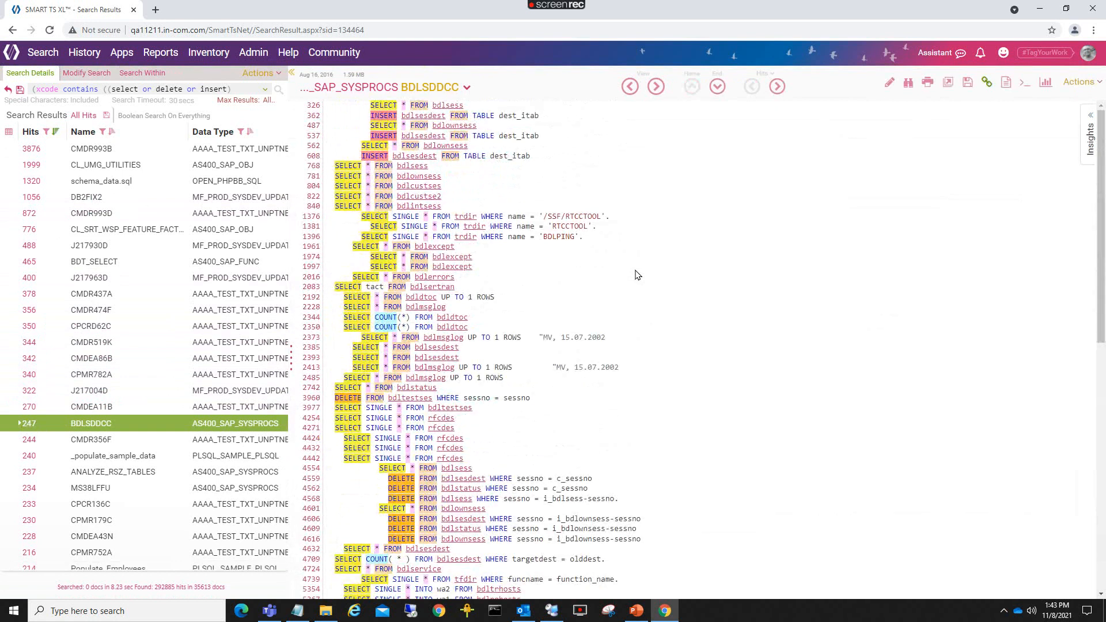
click(45, 53)
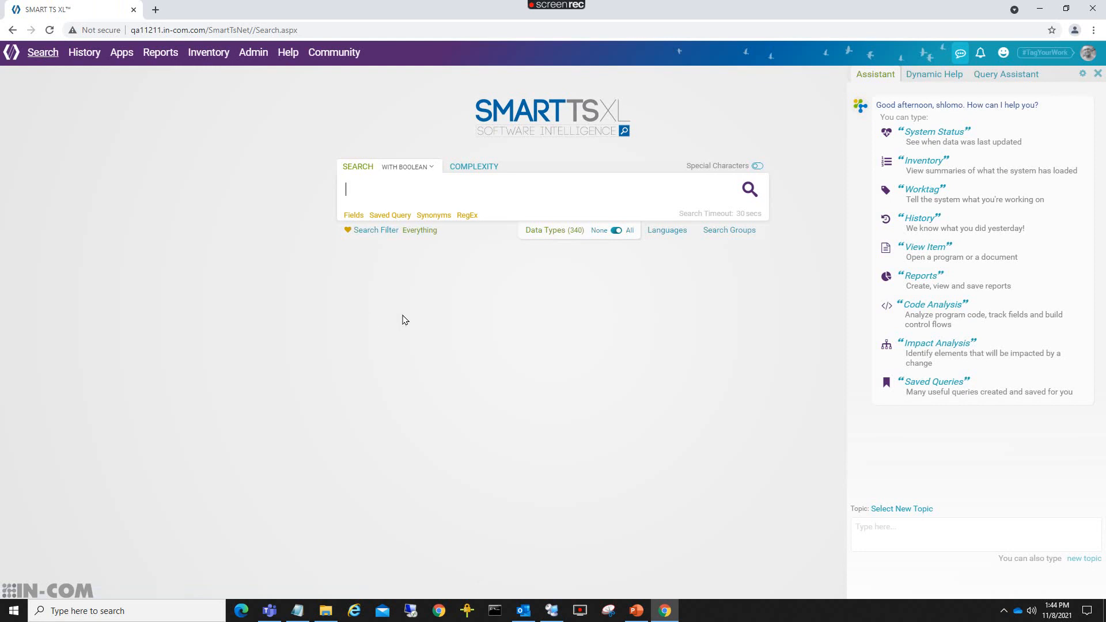
Find the Mainframe Source category and open the Legacy Value to Field query's parameters.
click(383, 218)
mouse_move(408, 320)
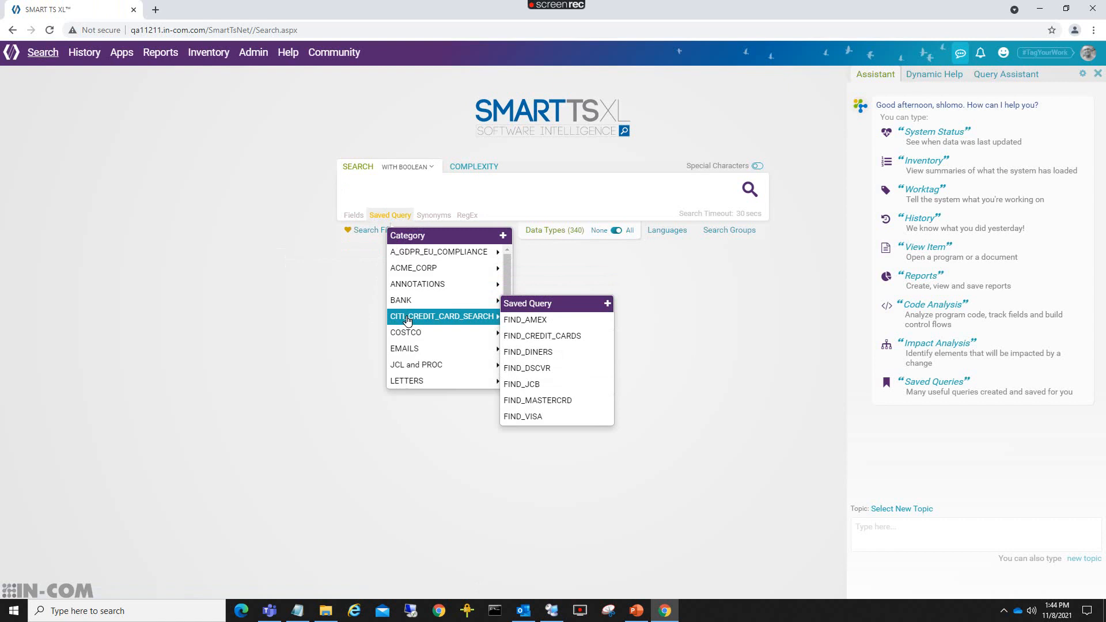
scroll(409, 322, down, 5)
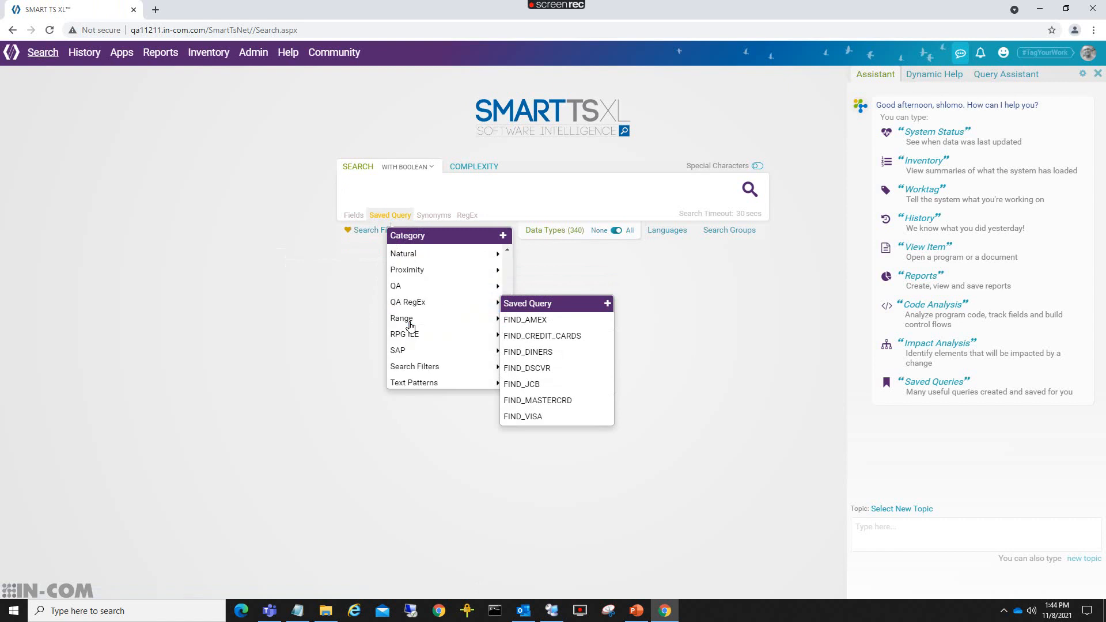
scroll(409, 331, up, 2)
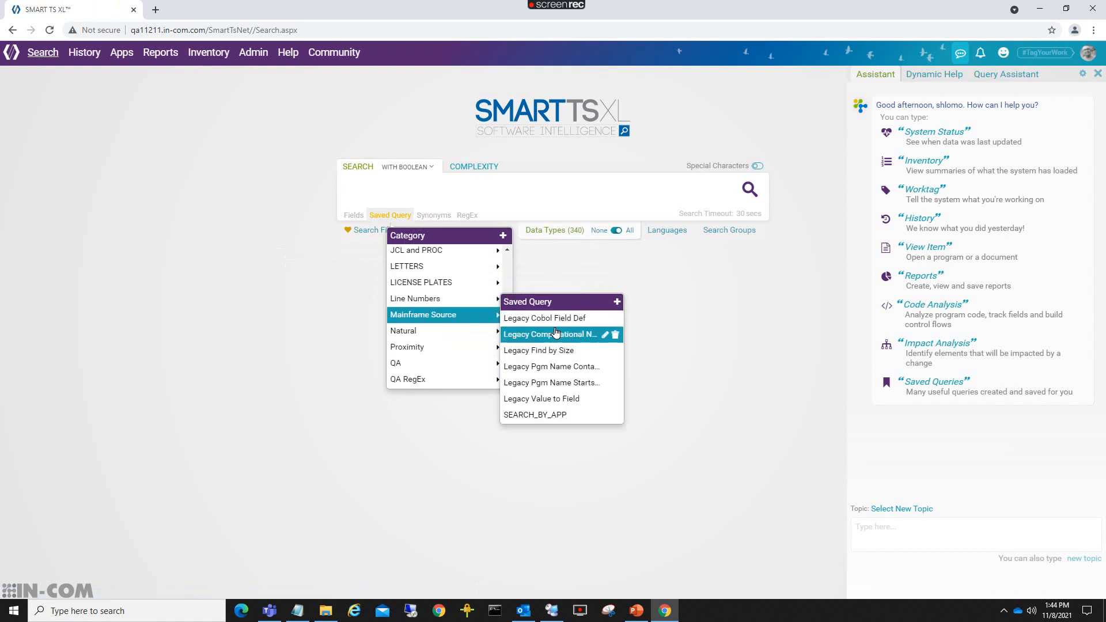
click(536, 400)
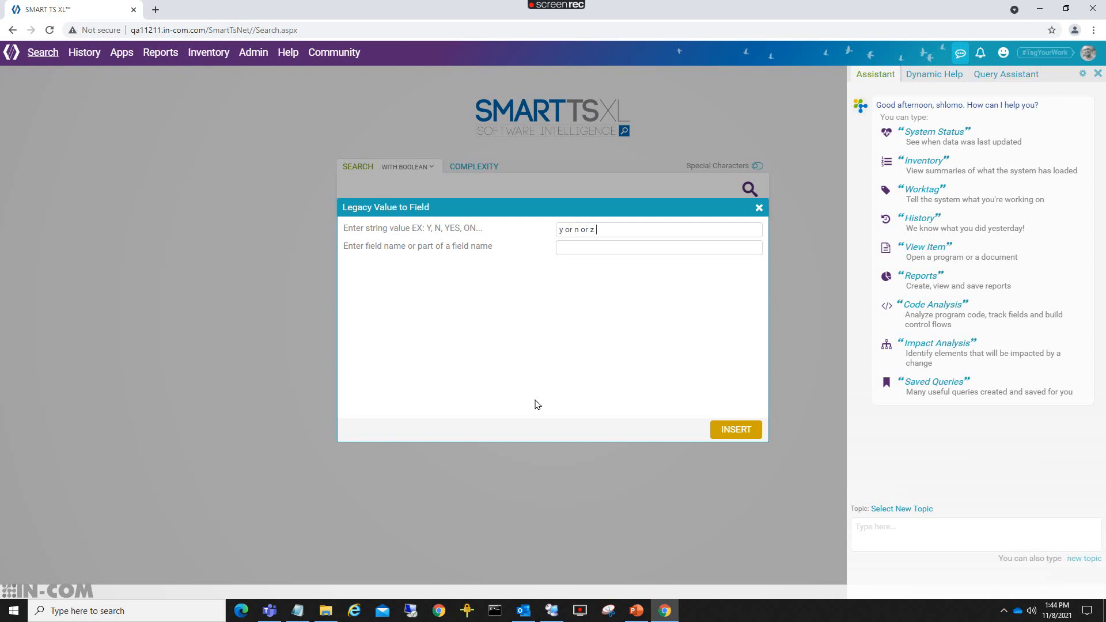
Enter string values 'y or n or z or s or g' and field name 'tax or code'.
text(or)
key(Left)
key(Left)
click(577, 246)
text(tax or code)
Insert the parameters as the search query and highlight its field-name and value parts.
click(738, 435)
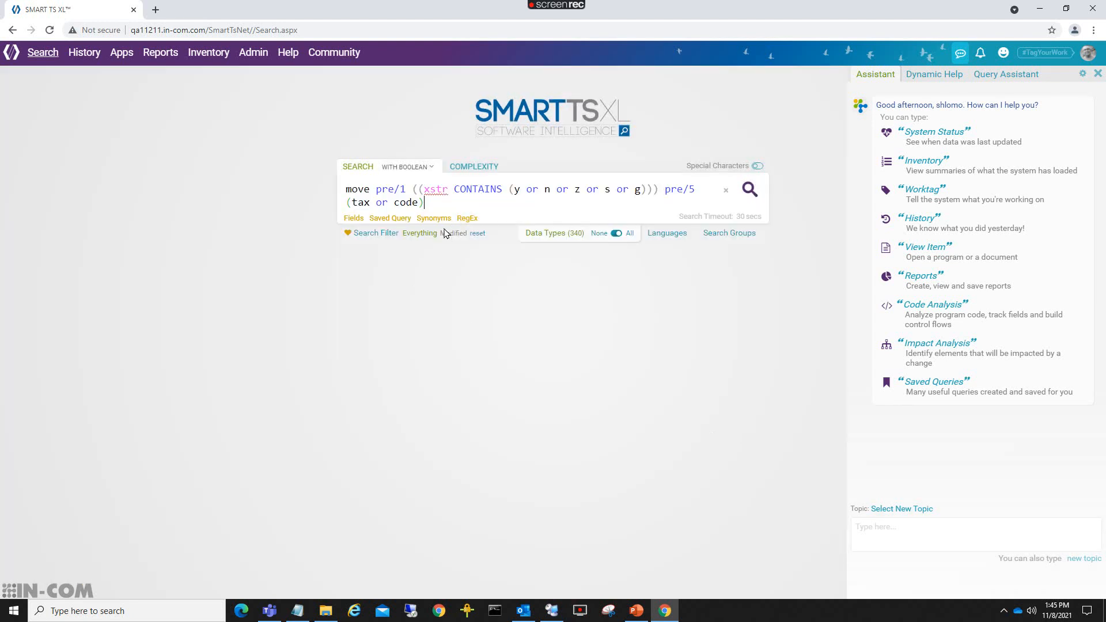
drag(437, 202, 345, 199)
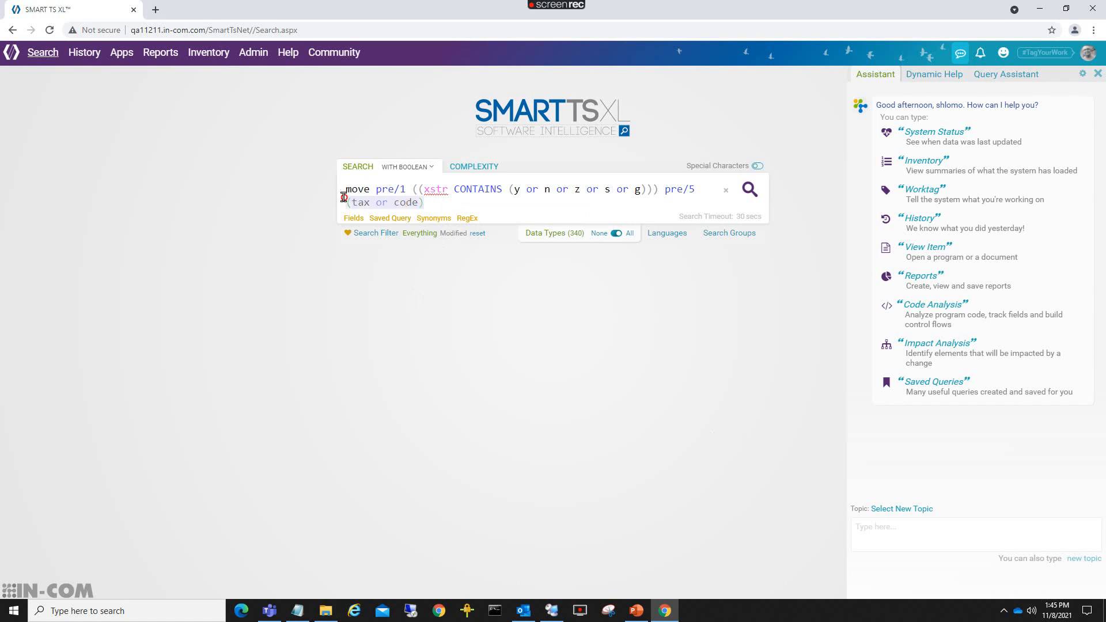
click(509, 189)
drag(509, 190, 642, 190)
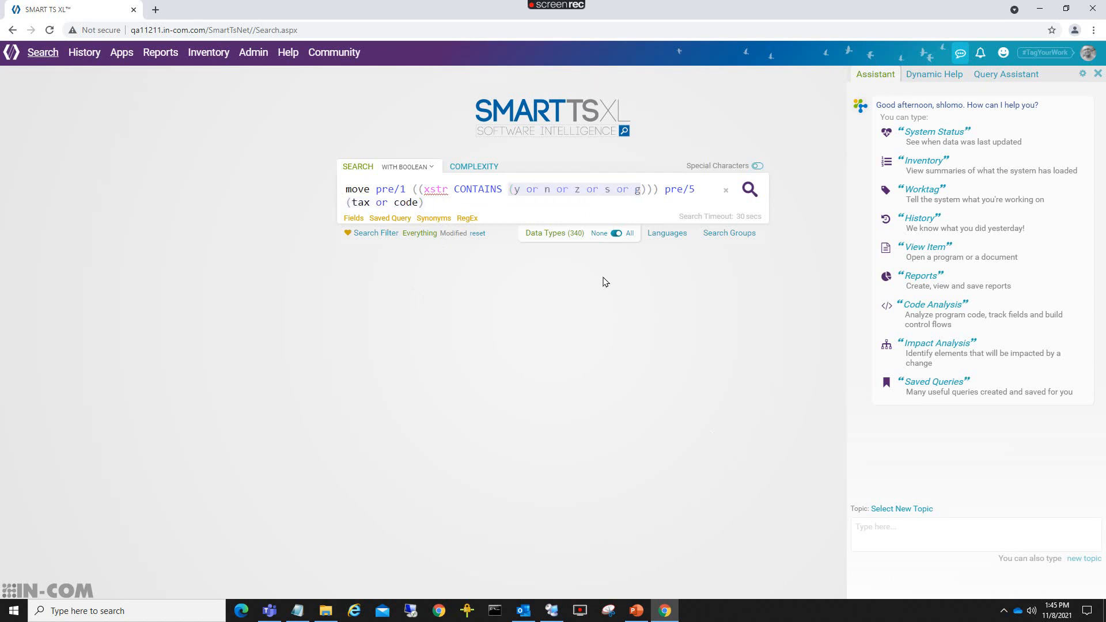
Run the value-to-field search (1295 hits, 160 documents) and browse All Hits code previews.
click(749, 192)
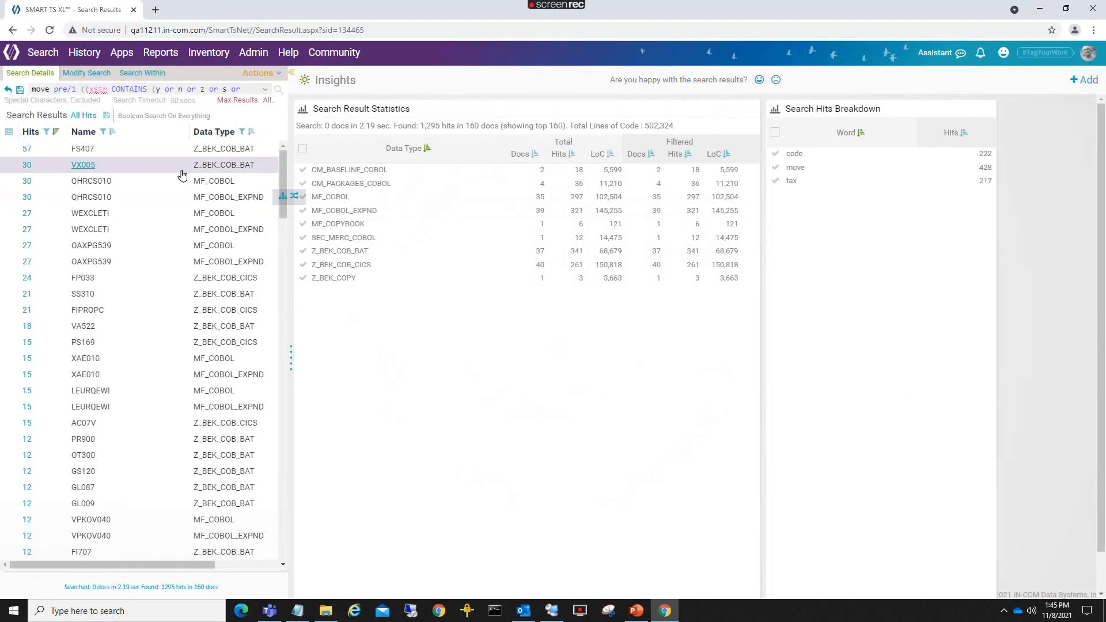
click(83, 117)
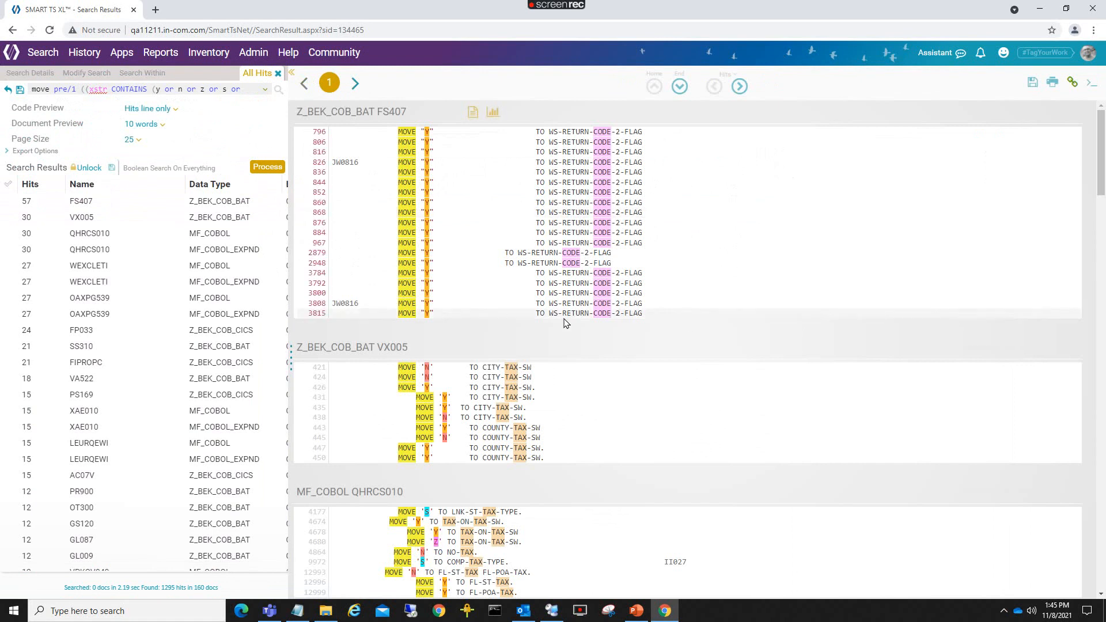
scroll(565, 322, down, 6)
scroll(565, 323, down, 3)
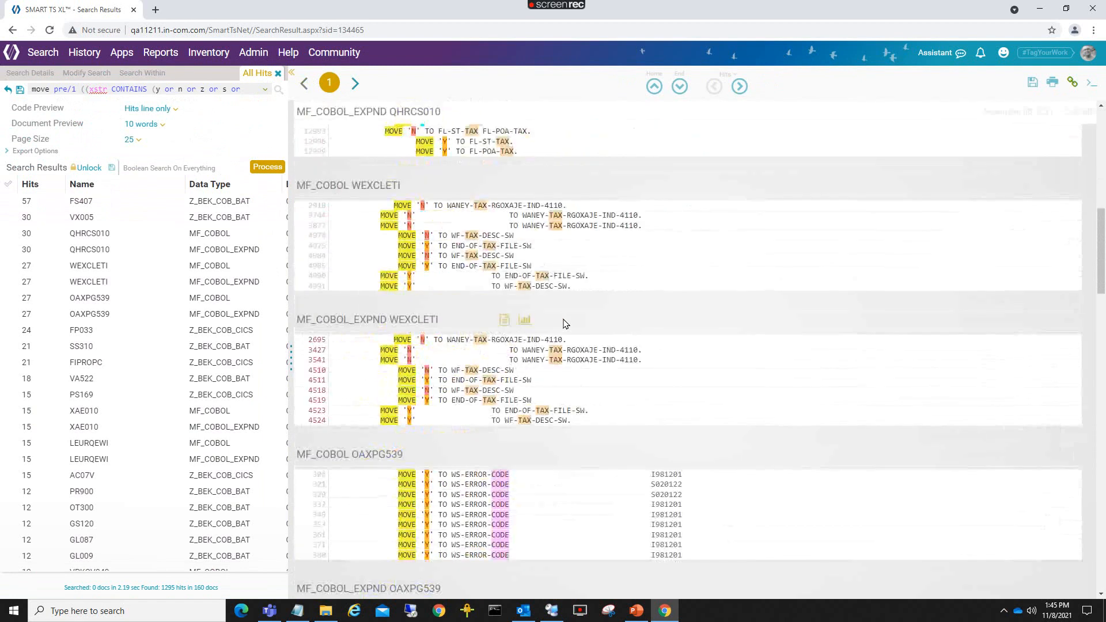
scroll(566, 323, up, 10)
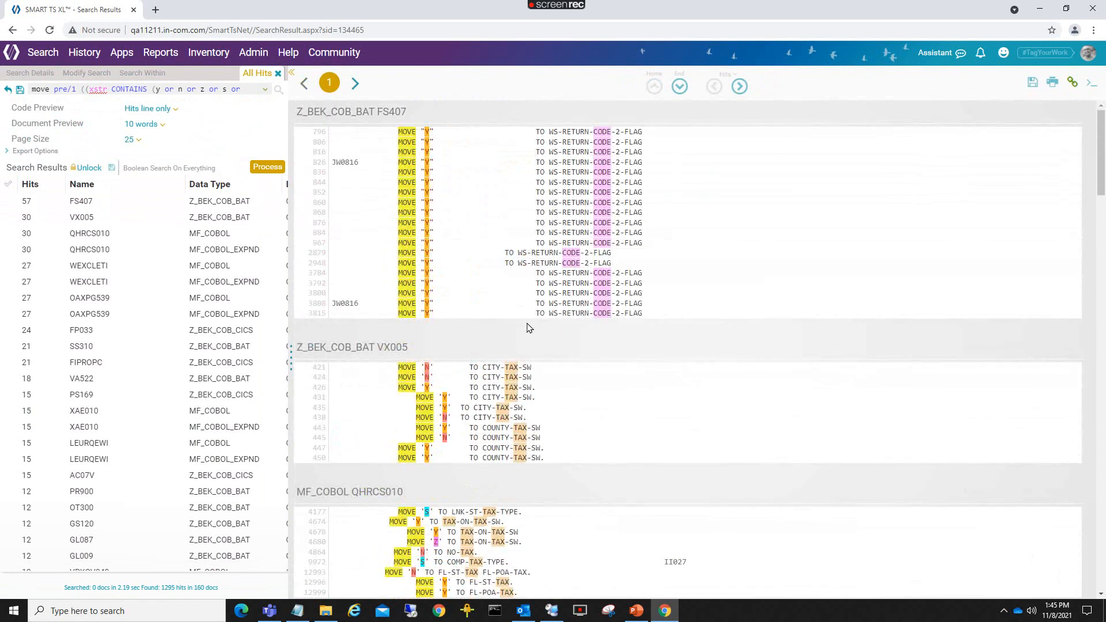
Set Code Preview to 3 lines, browse the refreshed hits, then return to a blank search page.
click(157, 111)
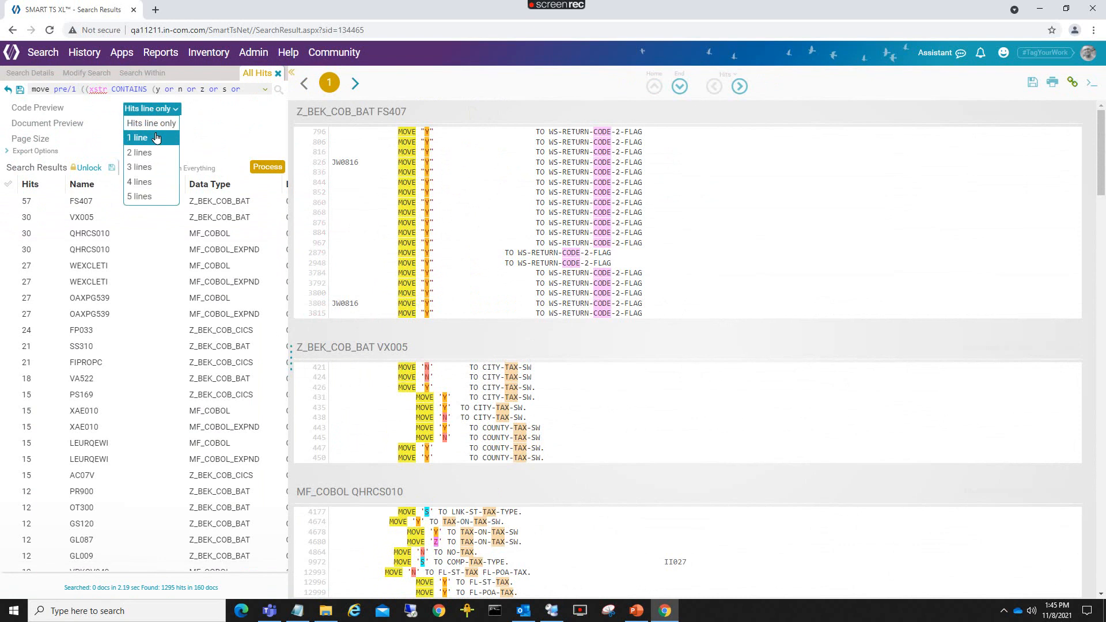
click(144, 163)
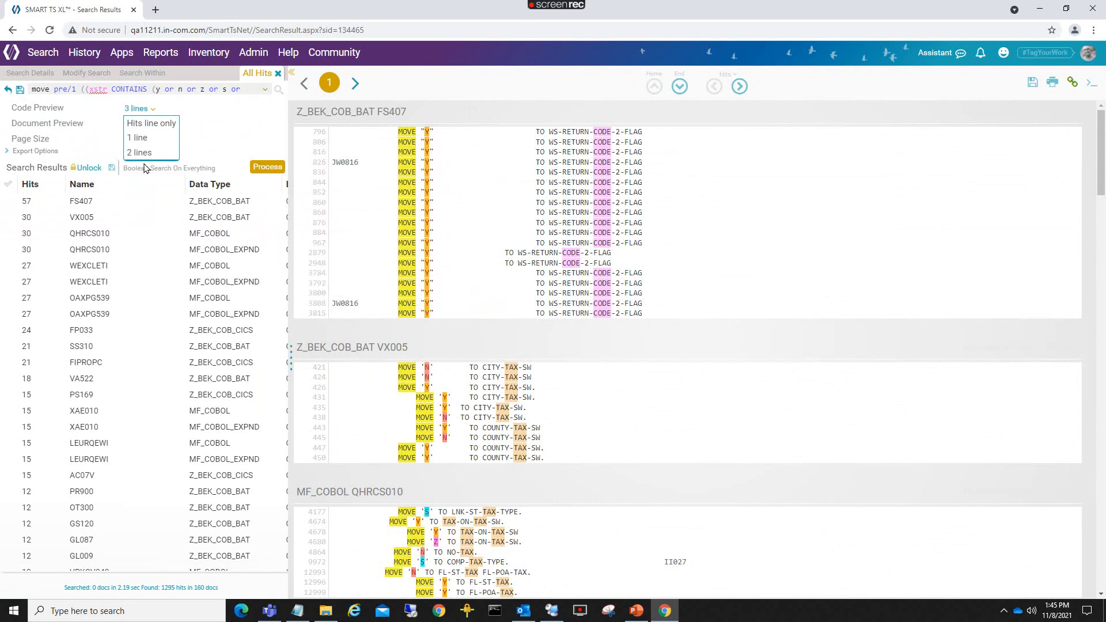
click(257, 167)
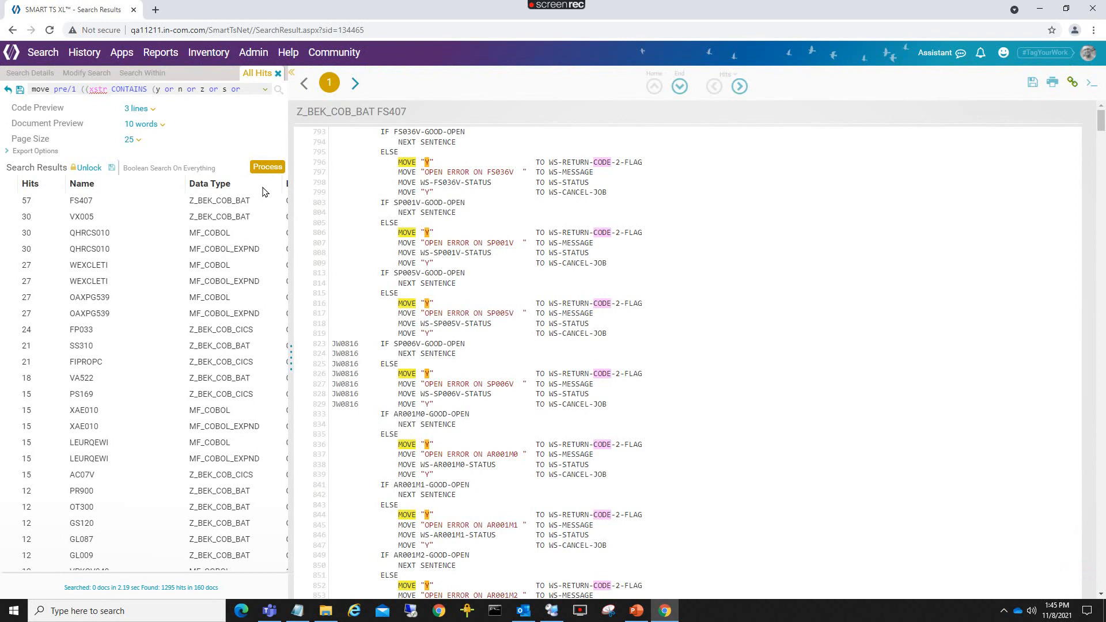
scroll(520, 373, down, 15)
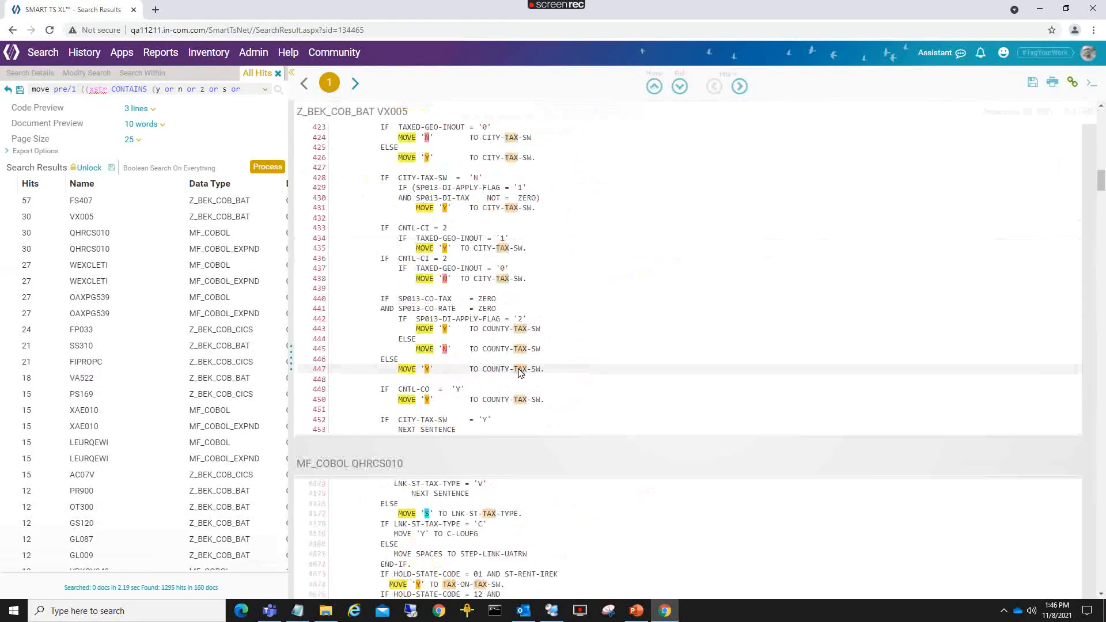
scroll(520, 372, down, 5)
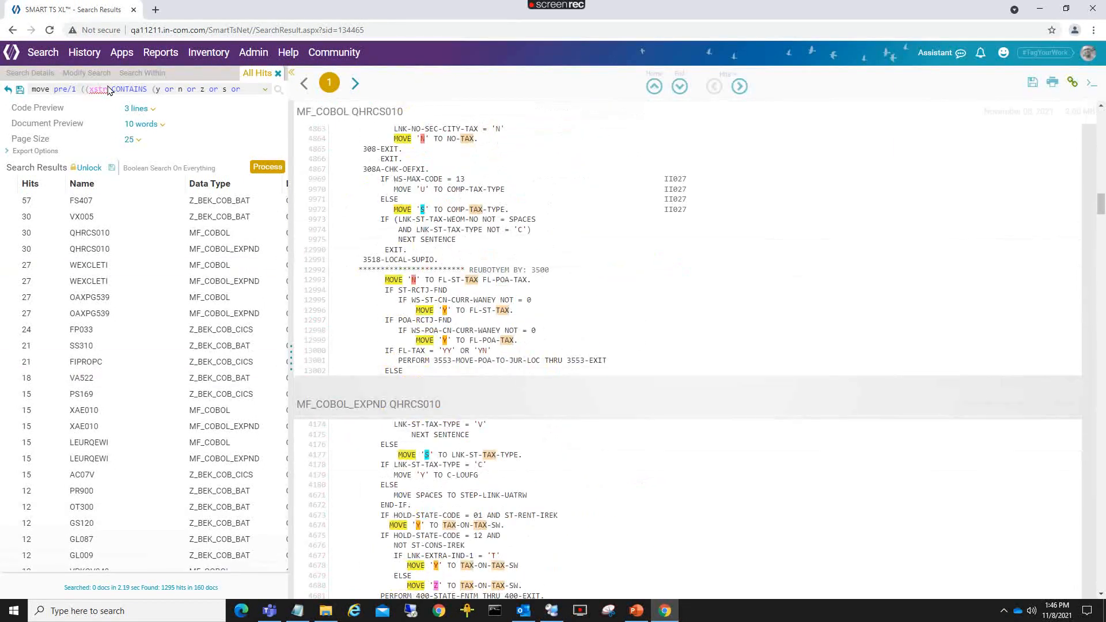
click(41, 59)
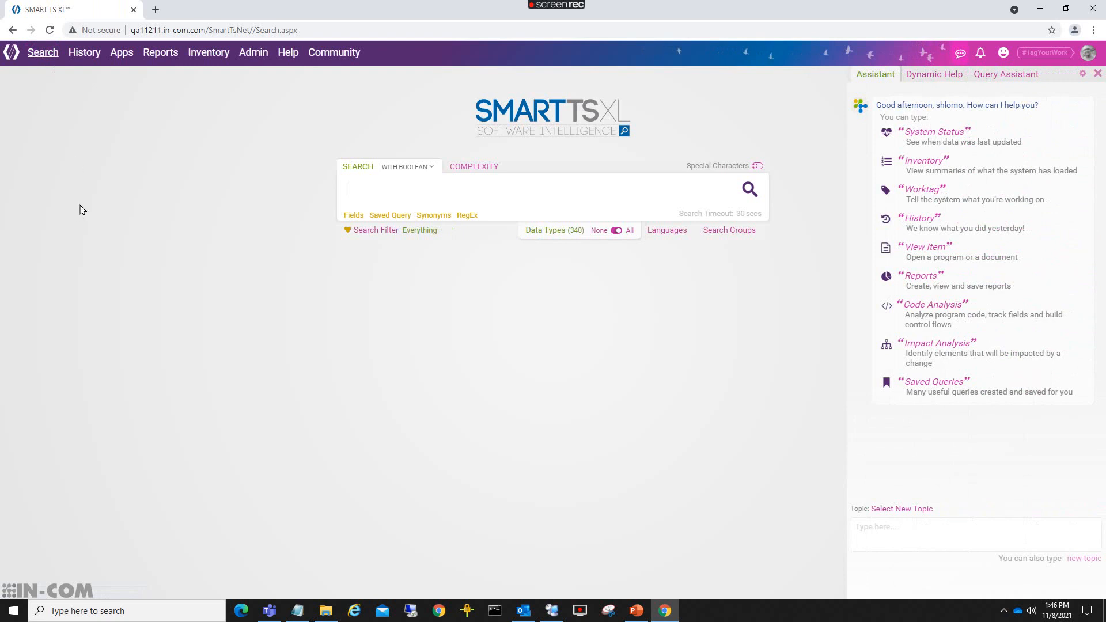
Rerun the install-amt working-and-procedure search from History Recent Searches, yielding 140 hits in 14 documents.
mouse_move(86, 54)
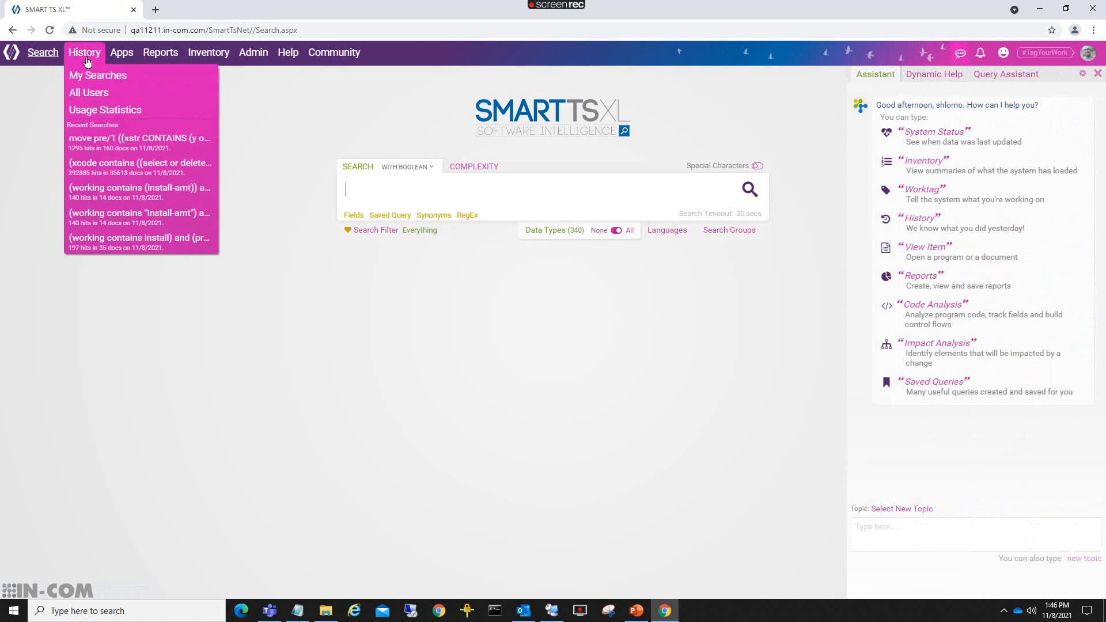
click(87, 218)
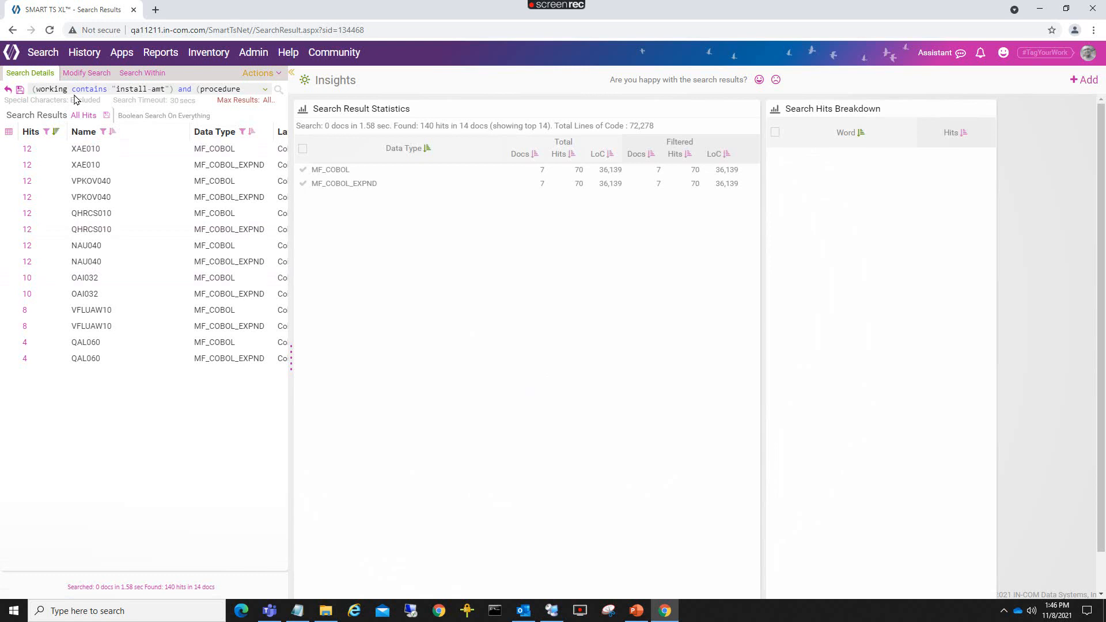
mouse_move(262, 100)
Start saving the search as a query named 'locate fields in both working and procedure'.
click(19, 91)
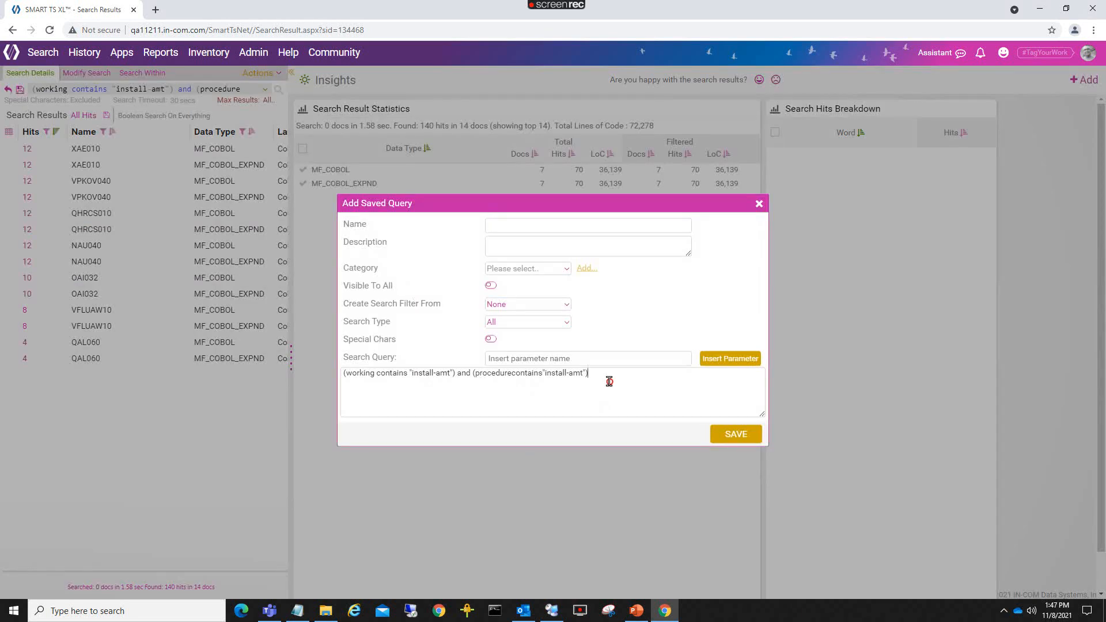
drag(612, 375, 305, 369)
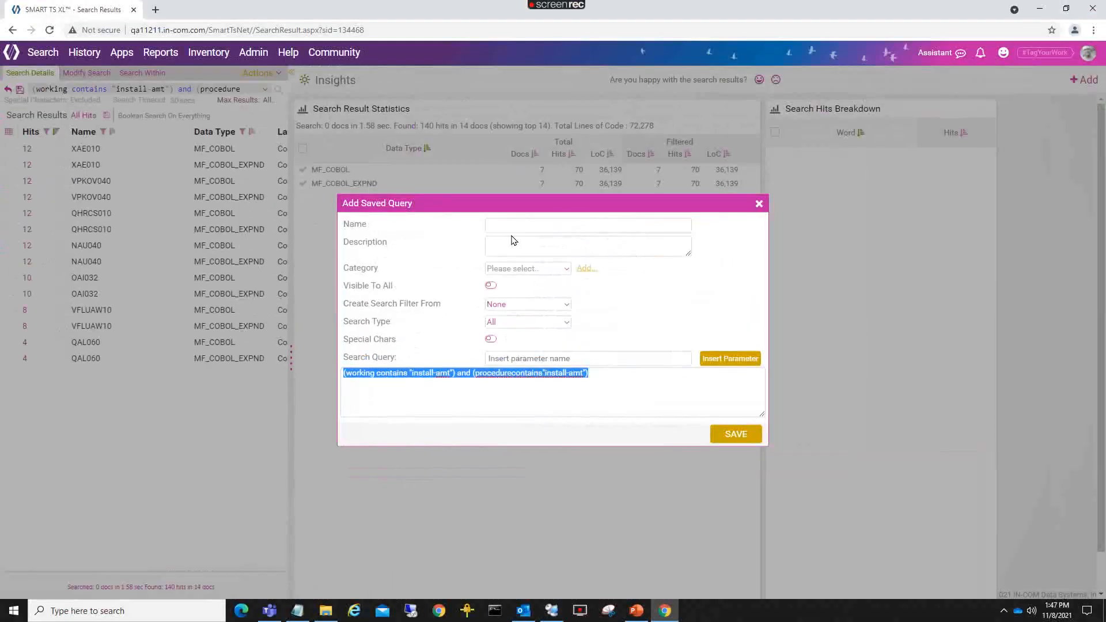
click(512, 229)
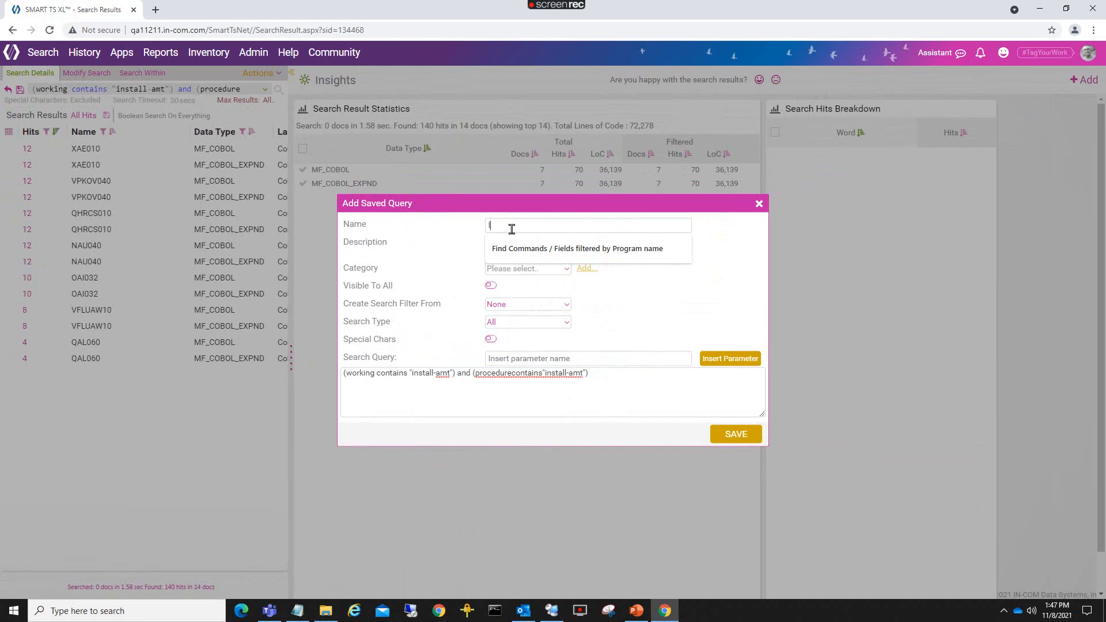
text(locate)
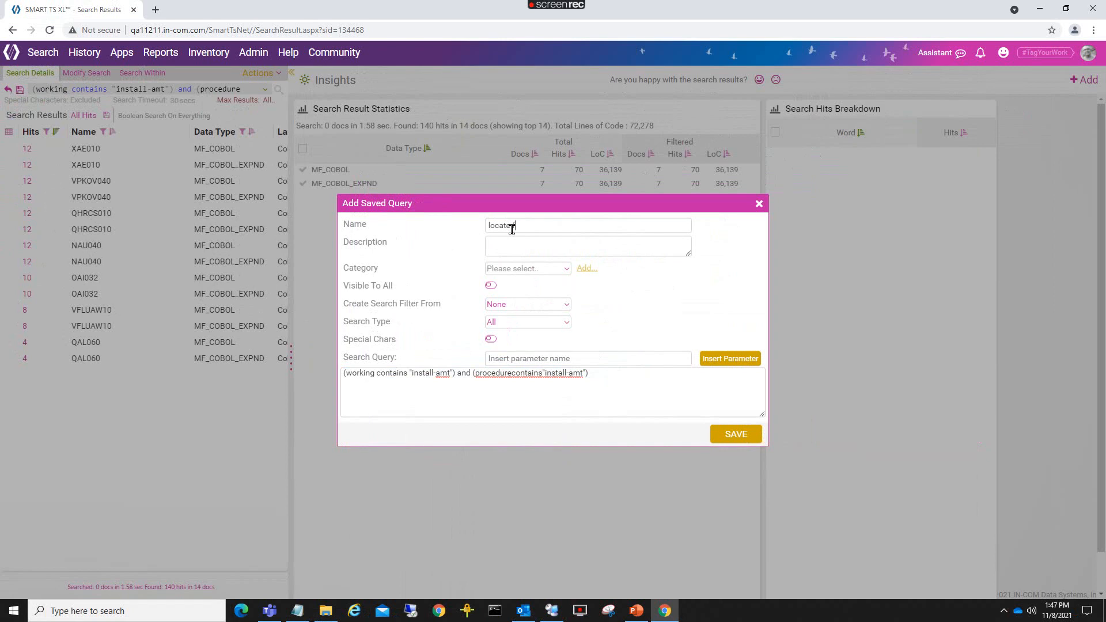
text( fields in both working and procedure)
File the query under a new category SUMMIT SAMPLES and make it visible to all.
click(563, 270)
scroll(555, 308, down, 6)
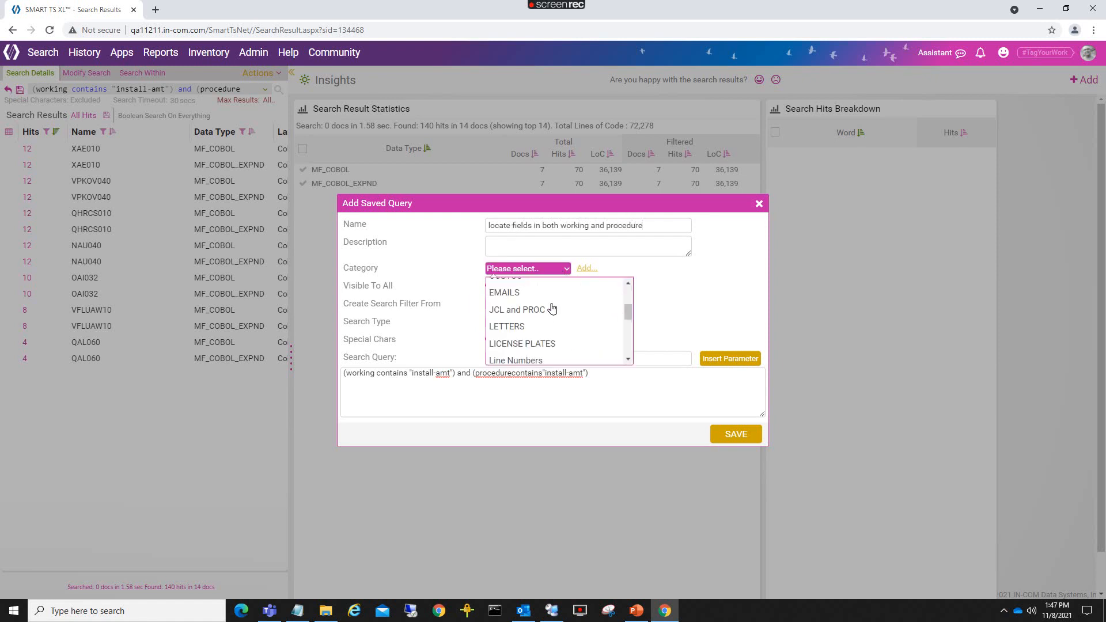
scroll(552, 310, up, 2)
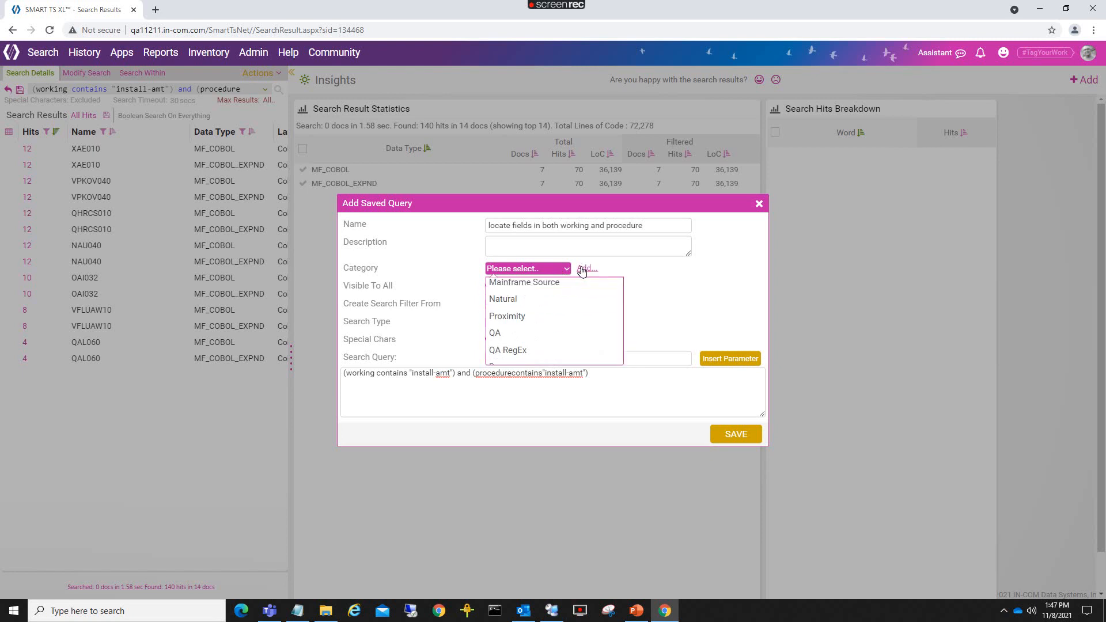
click(583, 270)
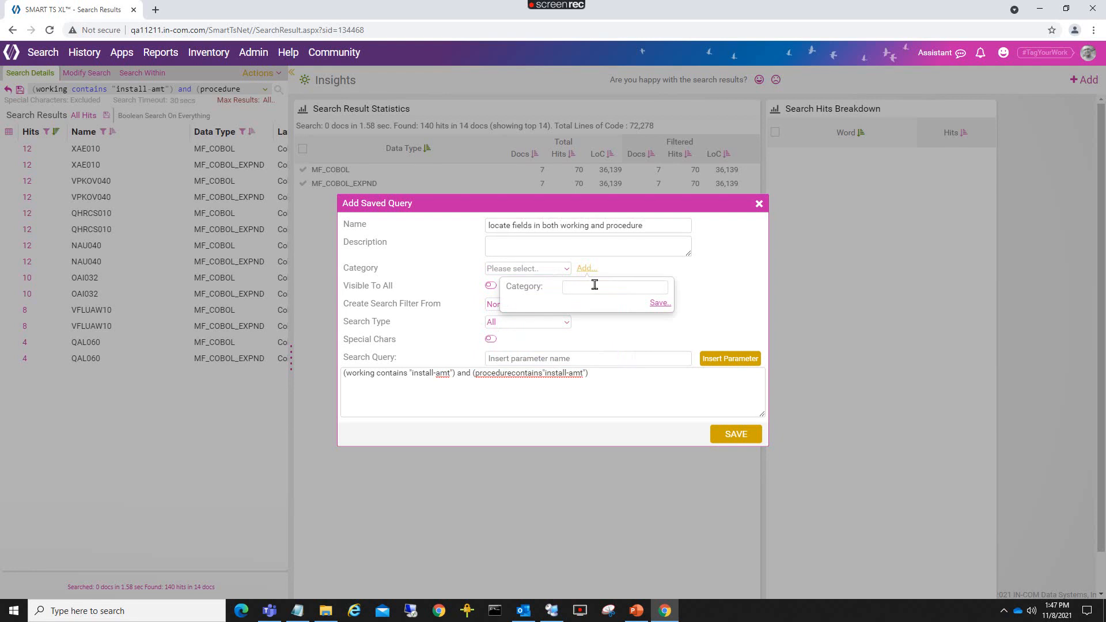
text(SUMMIT SAMPLES)
click(661, 305)
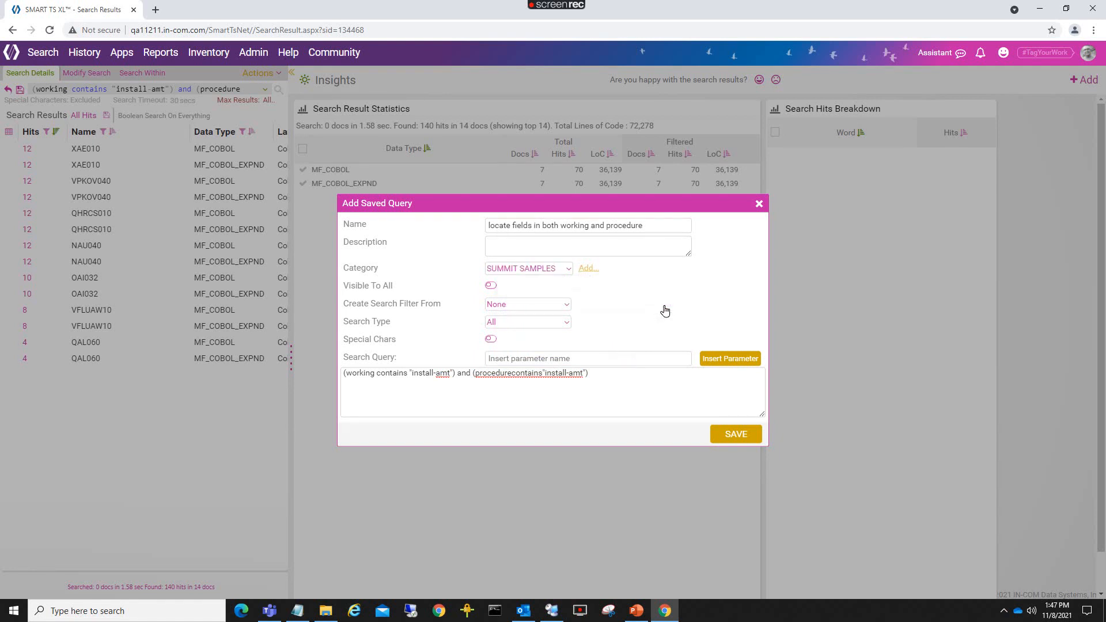
click(490, 285)
Base the query's search filter on the existing filter My COBOL.
click(525, 306)
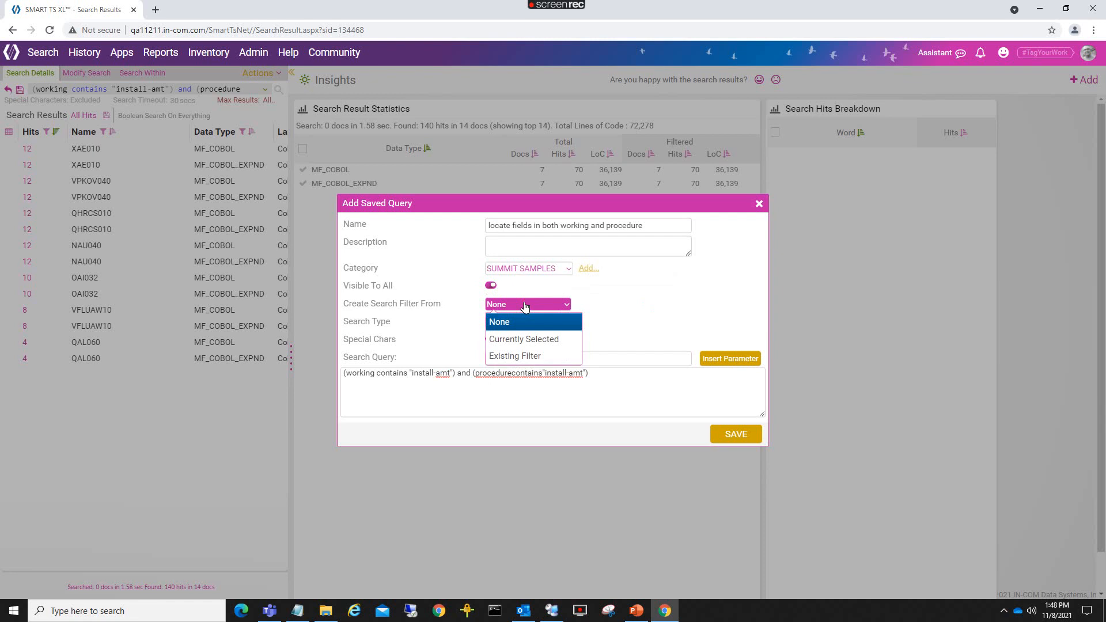
click(508, 354)
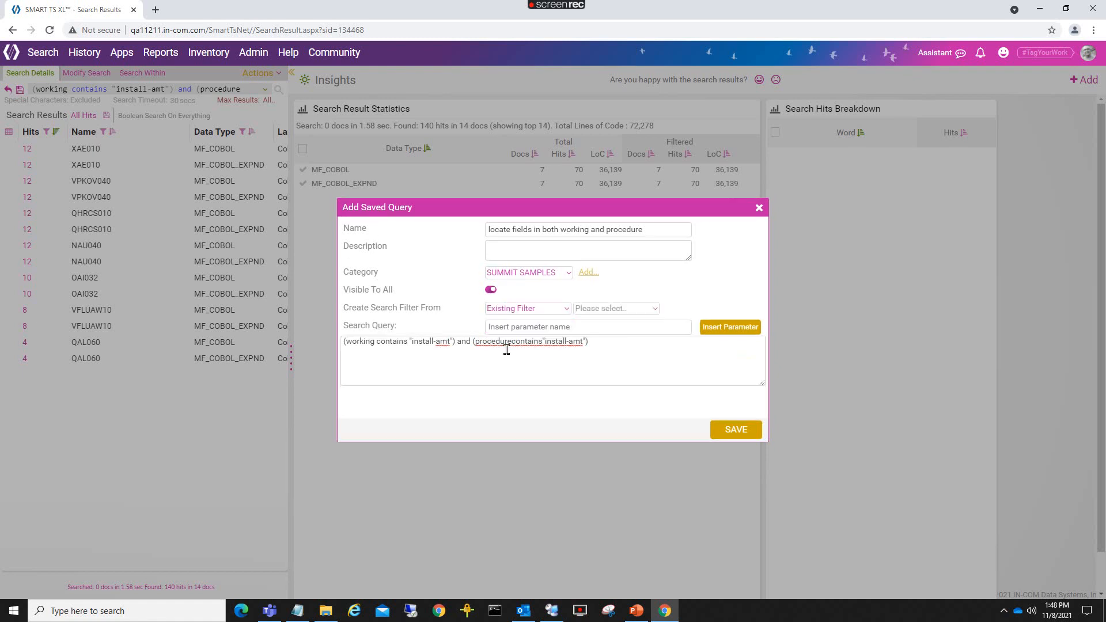
click(628, 311)
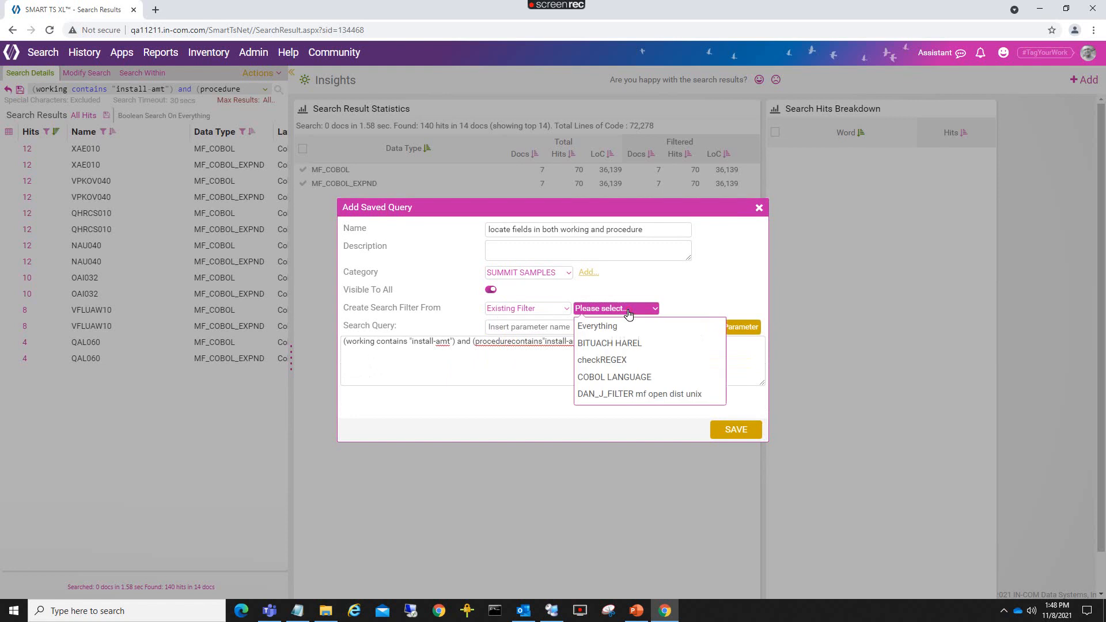
scroll(620, 380, down, 5)
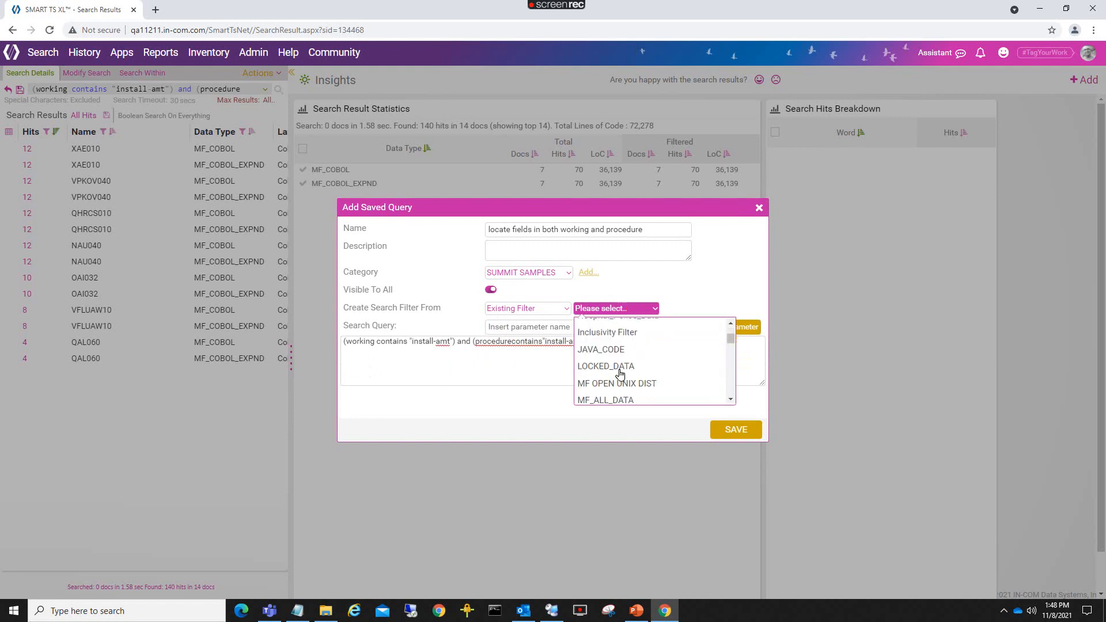
scroll(620, 380, up, 8)
scroll(617, 390, down, 2)
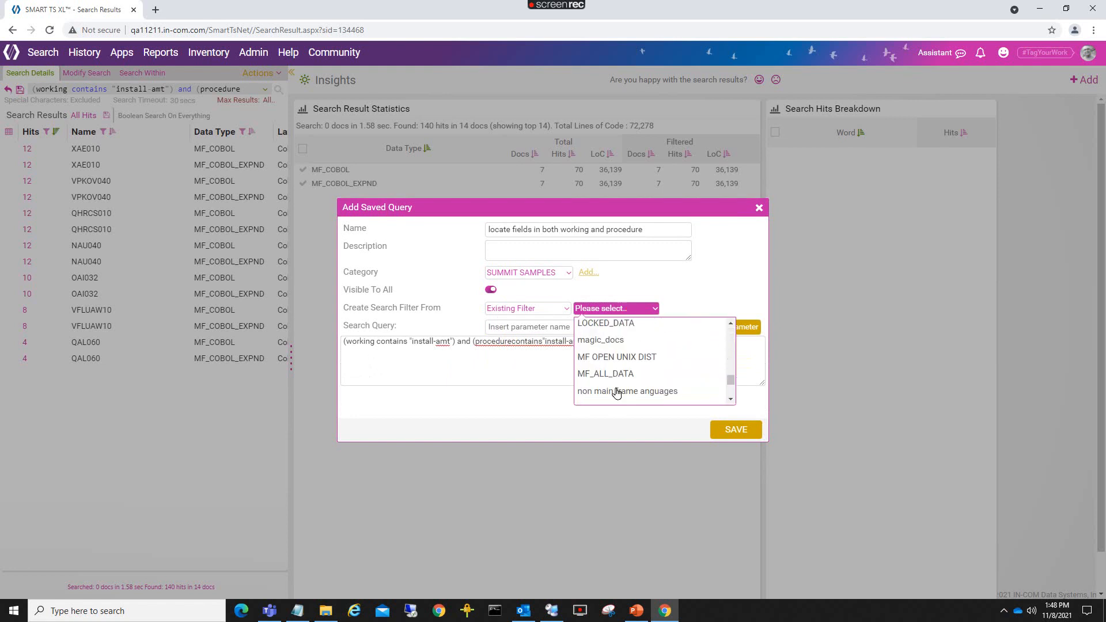
scroll(617, 393, up, 2)
scroll(617, 393, up, 2)
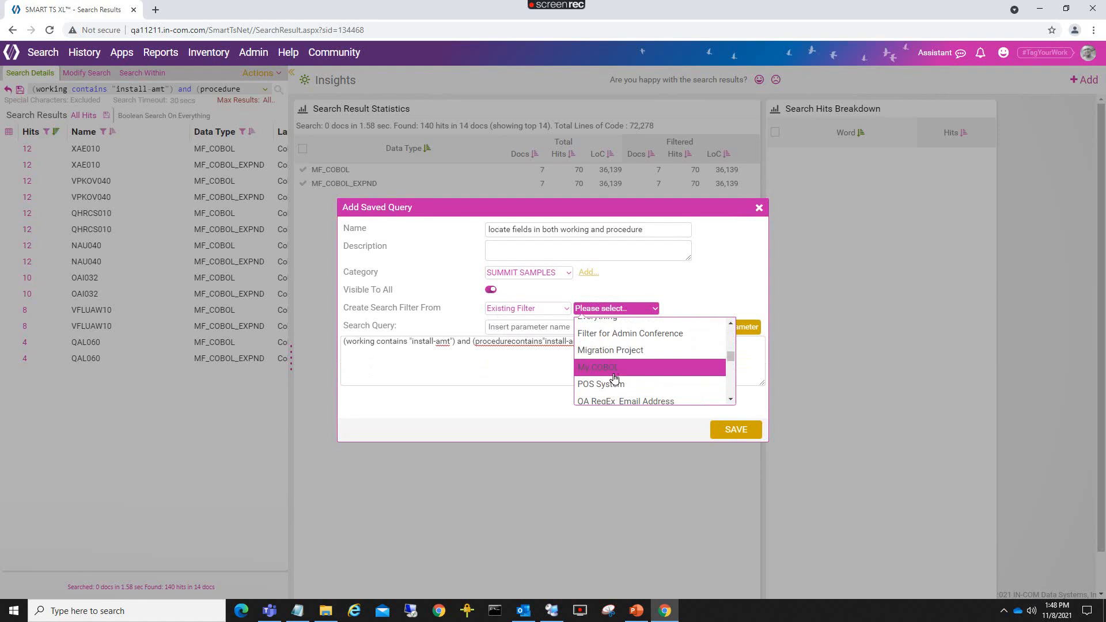
click(617, 374)
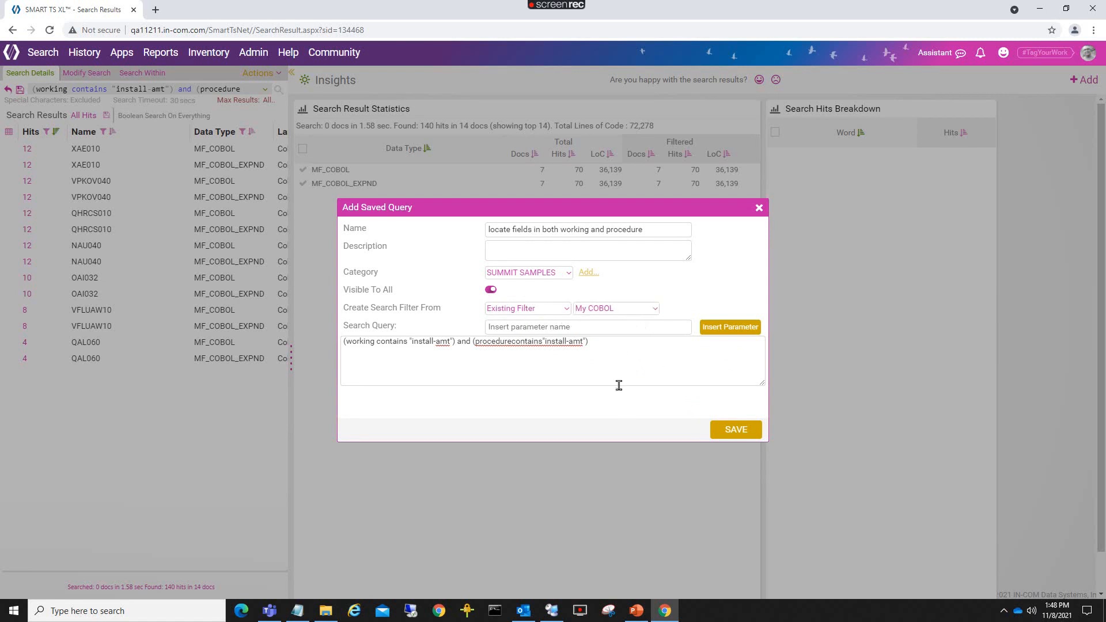
Replace the working-storage install-amt term with a field-name prompt parameter.
click(508, 342)
drag(409, 342, 451, 342)
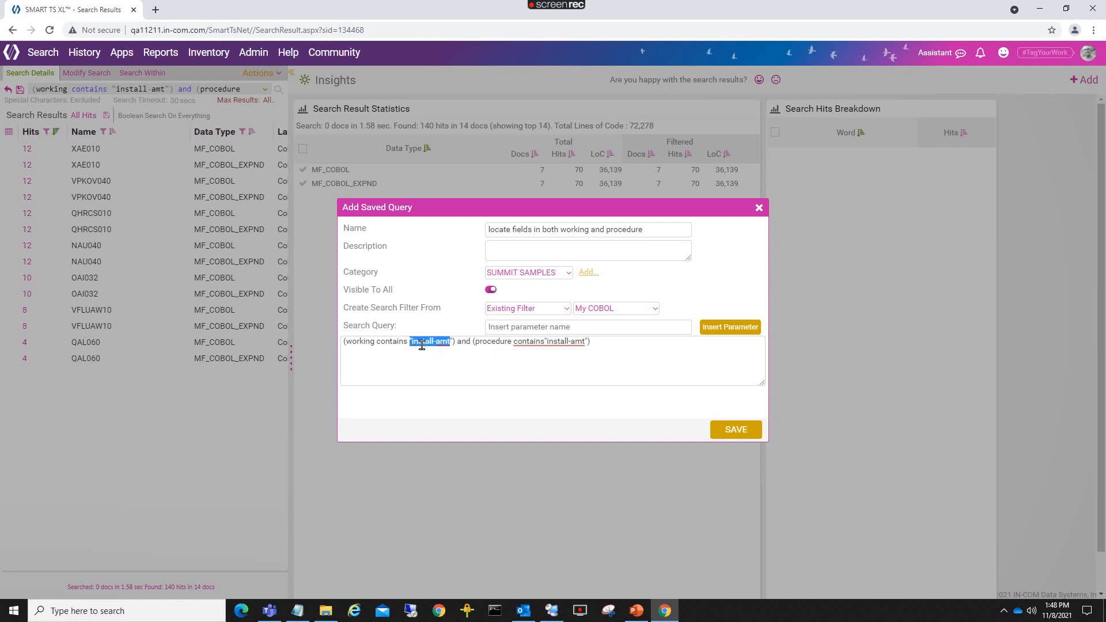
click(511, 328)
text(Pplease)
key(Delete)
key(Right)
text(enter)
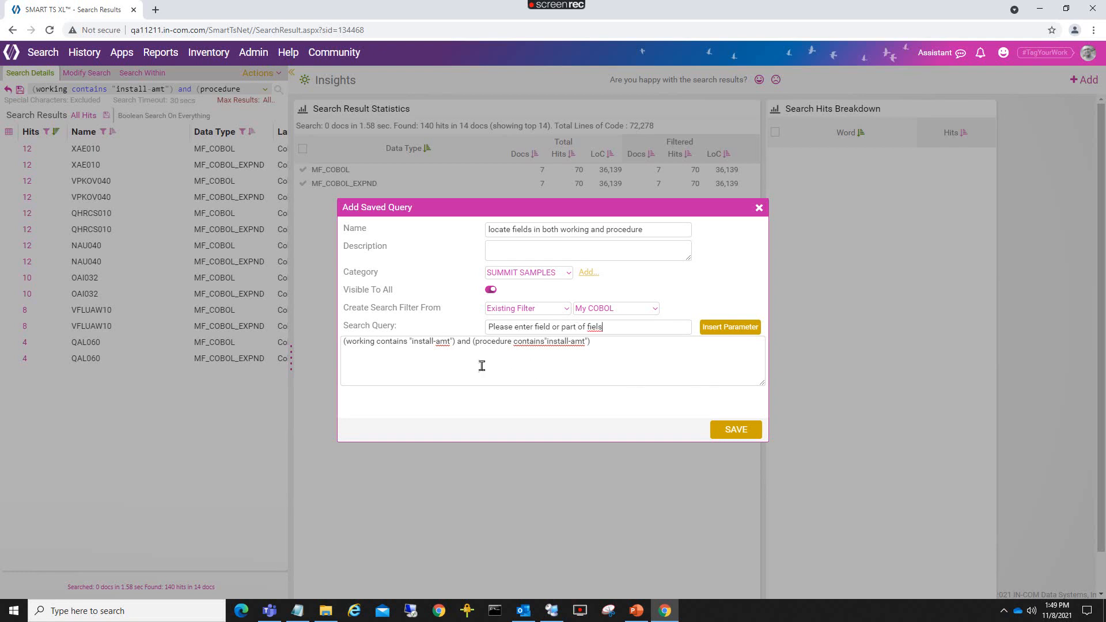
double_click(434, 341)
key(BackSpace)
key(BackSpace)
key(BackSpace)
key(BackSpace)
key(BackSpace)
key(BackSpace)
key(BackSpace)
key(BackSpace)
key(BackSpace)
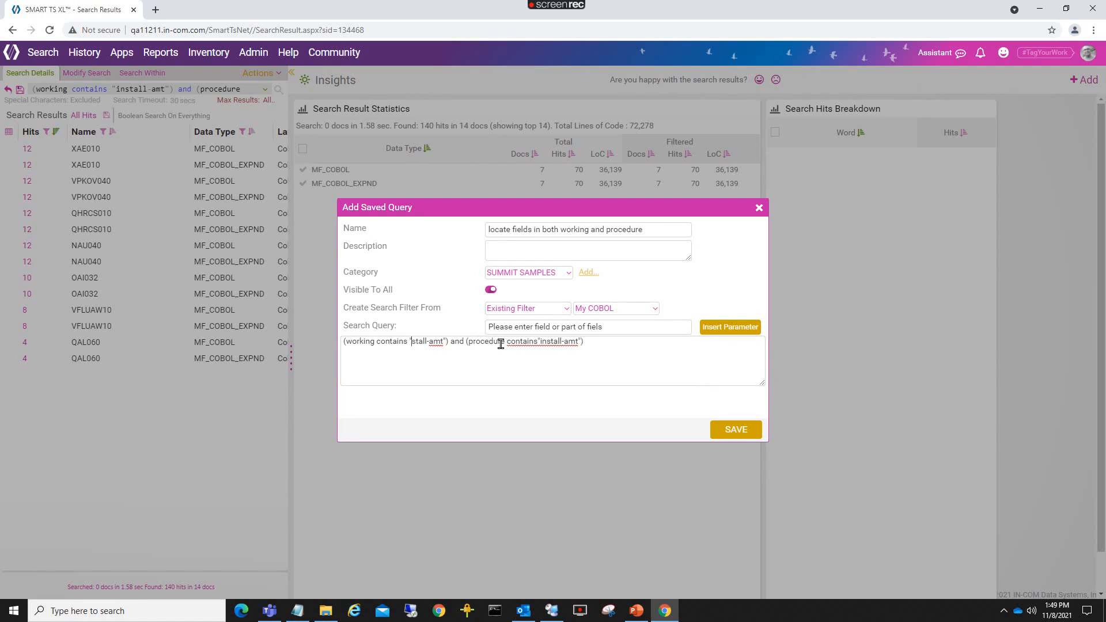
key(Delete)
key(Delete)
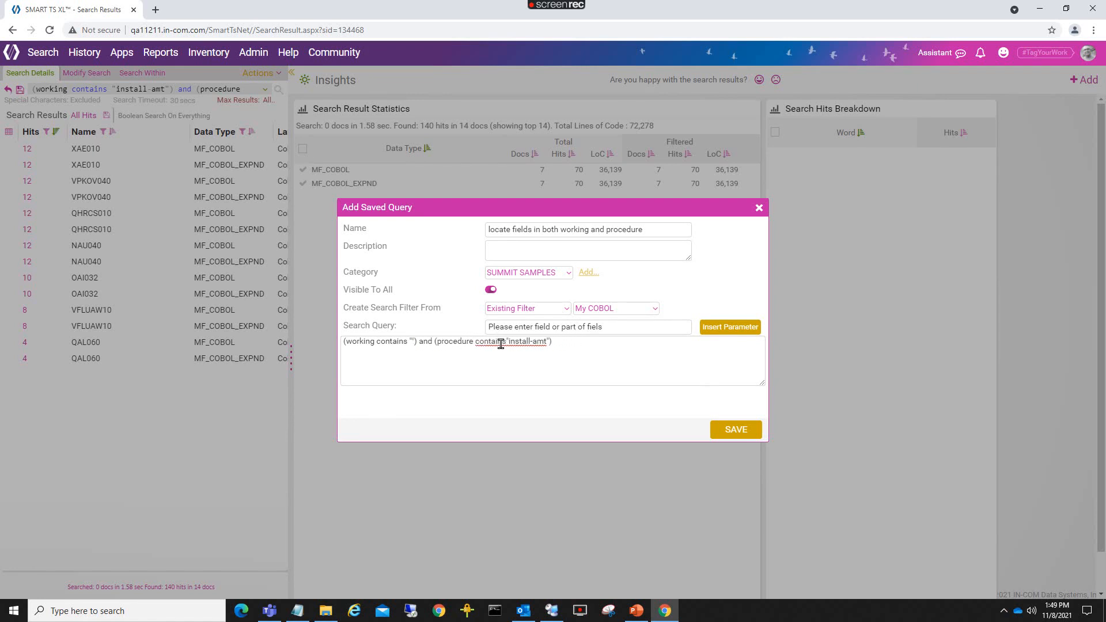
click(724, 331)
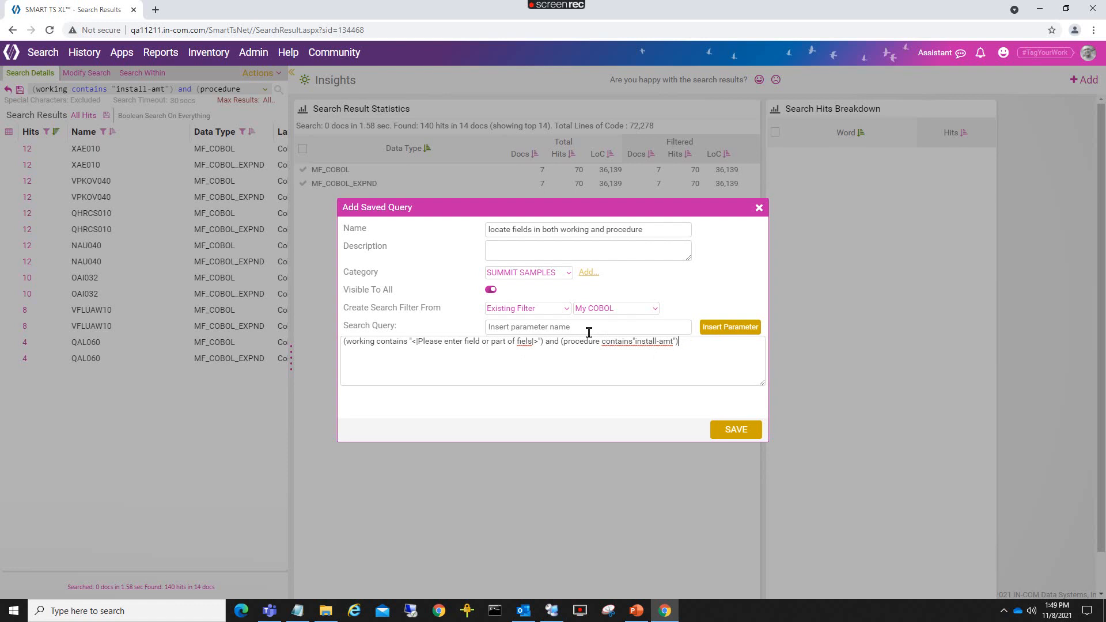
Put the same parameter in the procedure clause and save FIELD USED IN PROCEDURE.
click(420, 343)
key(shift+Right)
key(shift+Right)
key(shift+Right)
key(shift+Right)
key(shift+Right)
key(shift+Right)
key(shift+Right)
key(shift+Right)
key(shift+Right)
key(shift+Right)
key(shift+Right)
key(shift+Right)
key(shift+Right)
key(shift+Right)
key(shift+Right)
key(shift+Right)
key(shift+Right)
key(shift+Right)
key(shift+Right)
key(shift+Right)
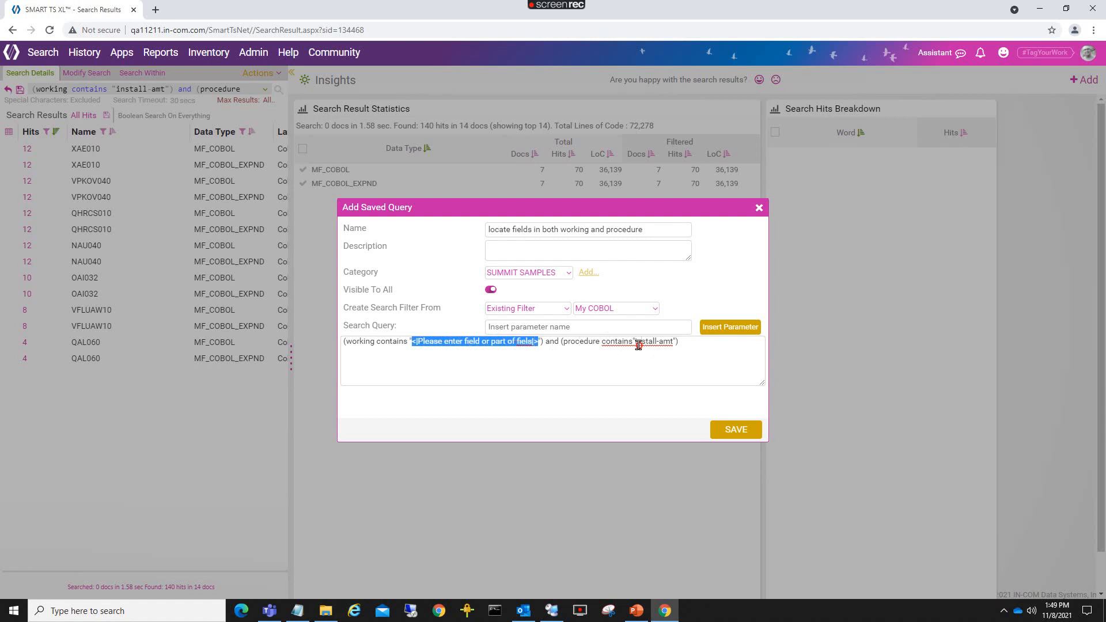
drag(637, 342, 642, 343)
key(Delete)
key(Delete)
key(Delete)
key(Delete)
key(Delete)
key(Delete)
key(Delete)
key(Delete)
key(Delete)
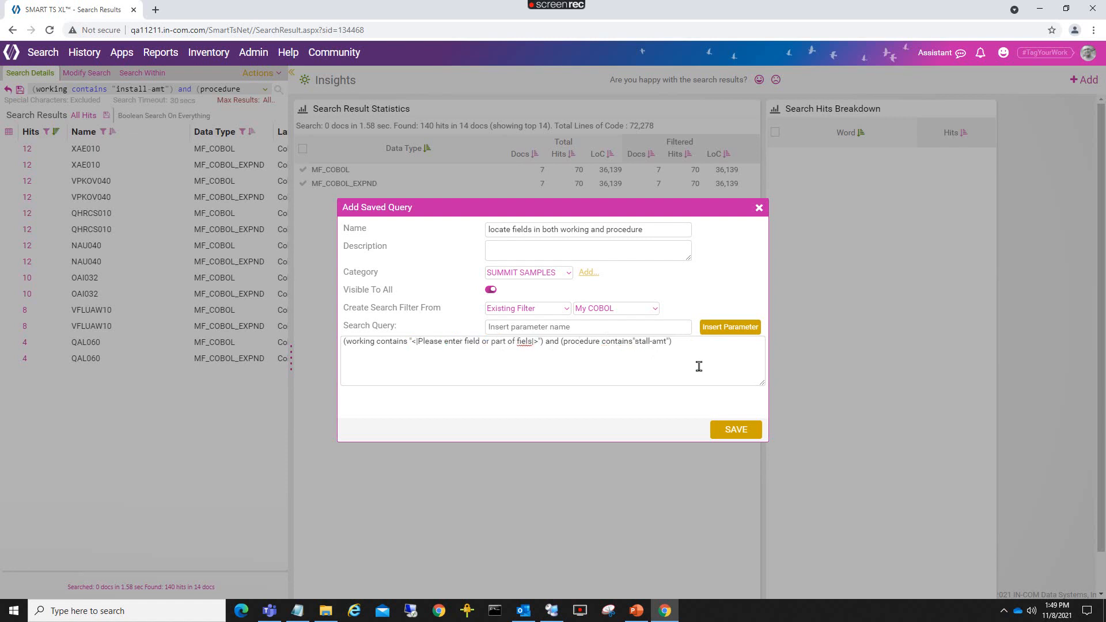
text(<|Please enter field or part of fiels|>)
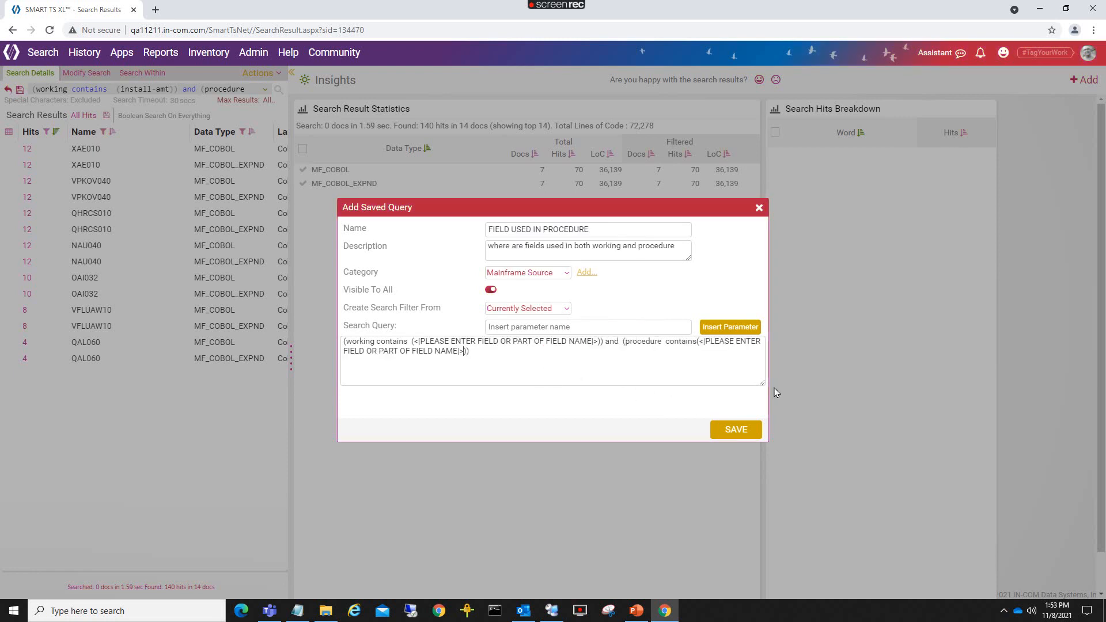
click(735, 429)
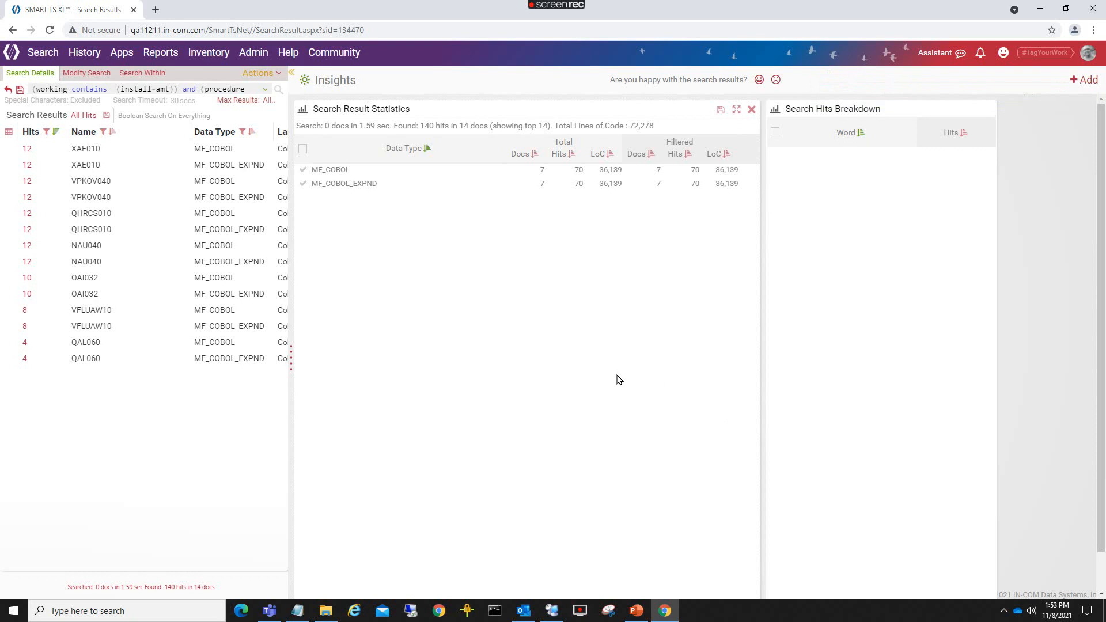
Run the Mainframe Source FIELD USED IN PROCEDURE saved query for tax-amt, getting 12,972 hits in 114 documents.
click(45, 53)
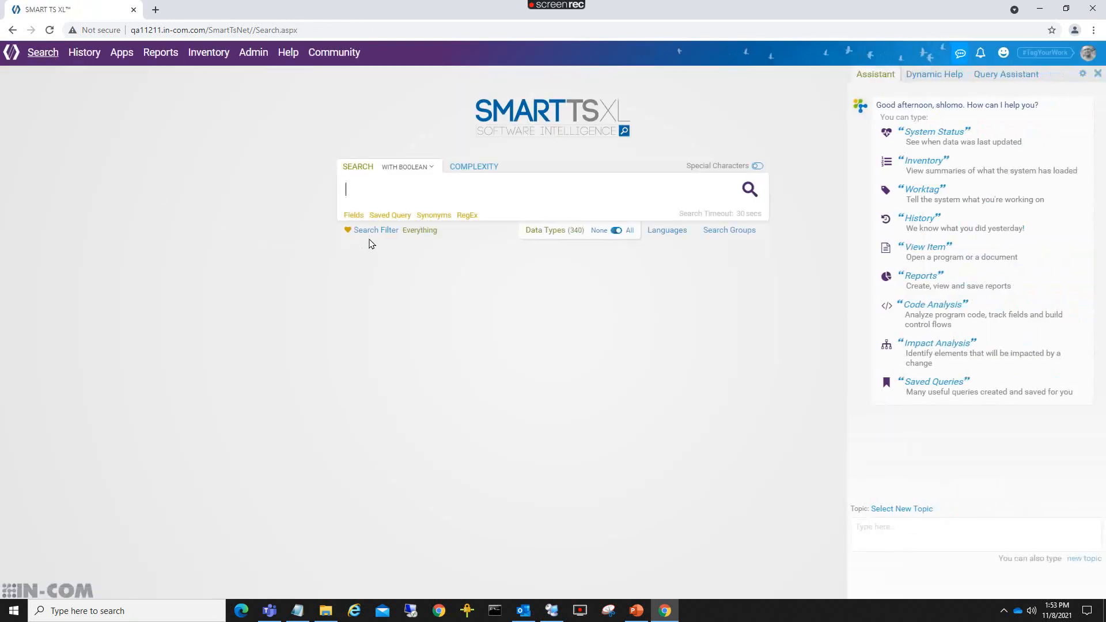
click(382, 218)
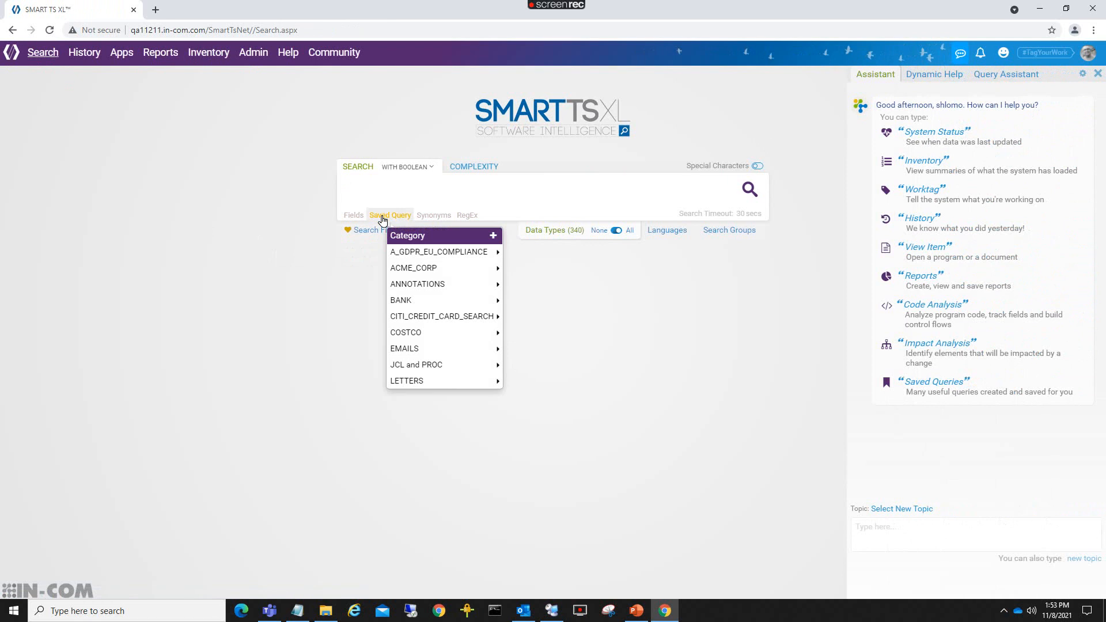
scroll(414, 314, down, 3)
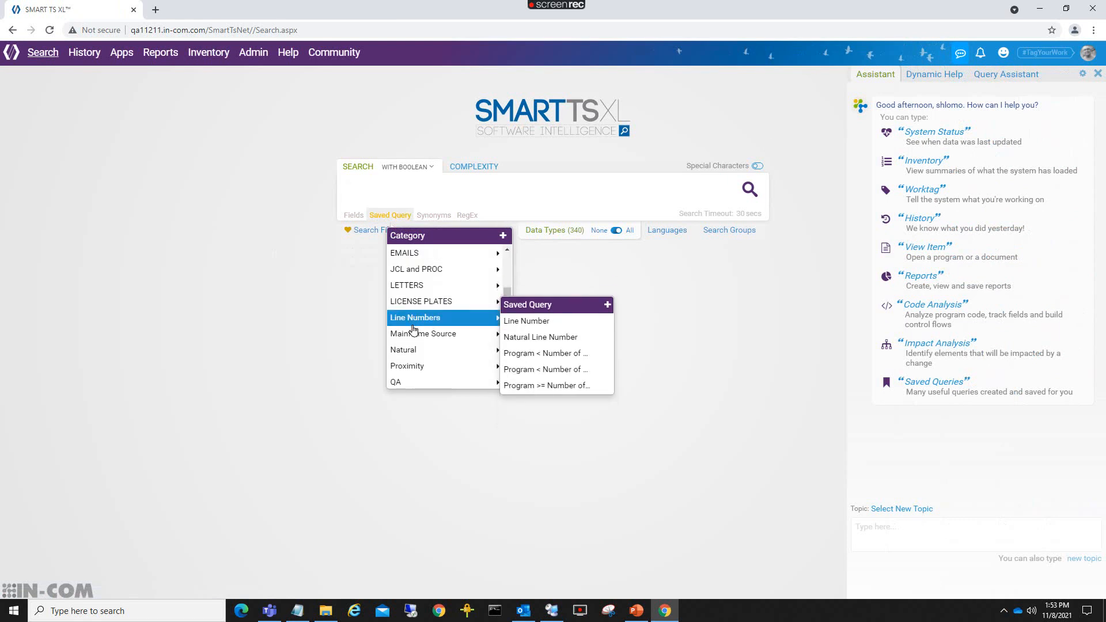
mouse_move(414, 333)
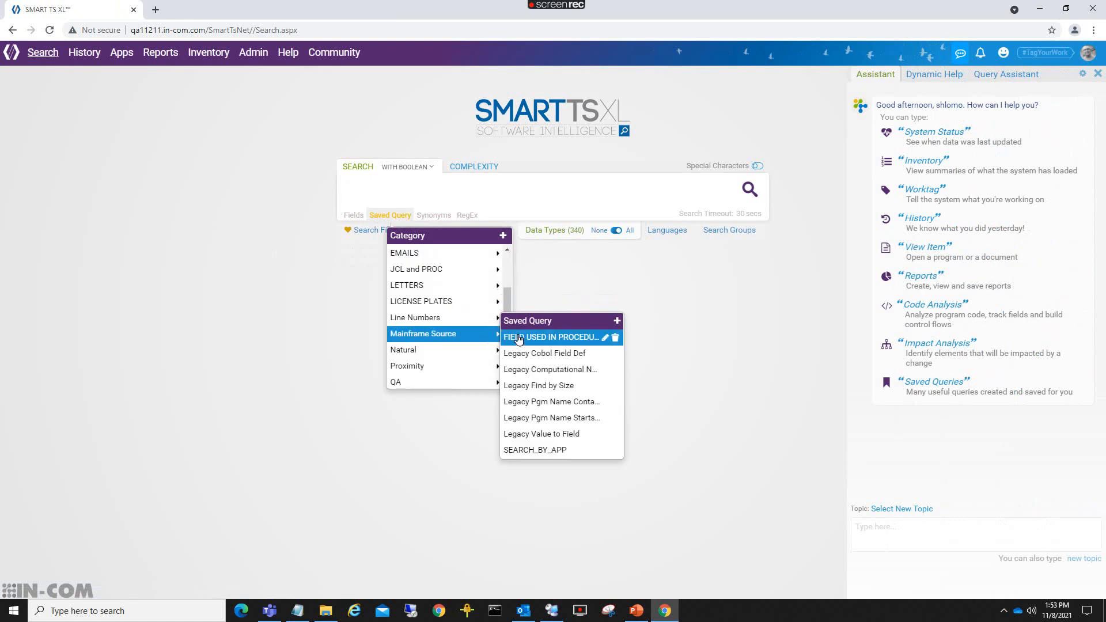
click(556, 339)
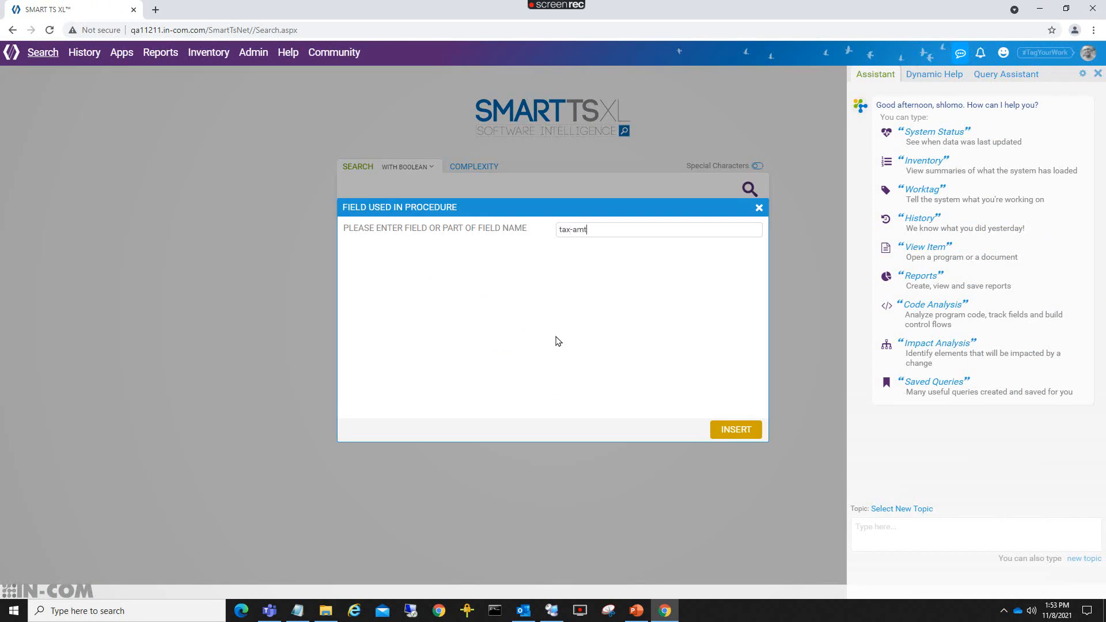
click(745, 429)
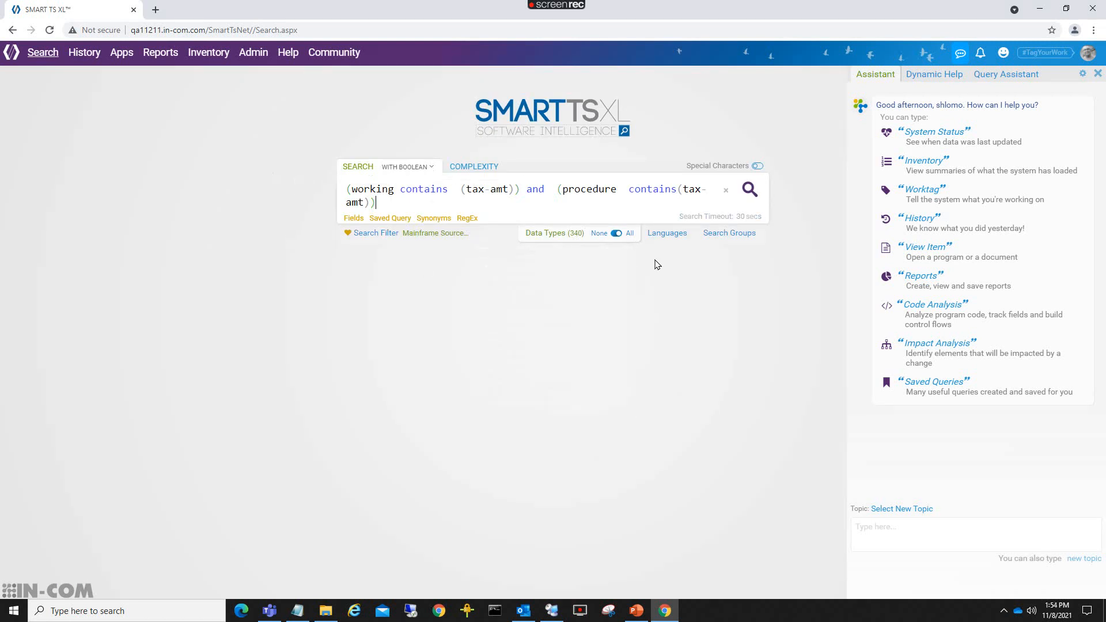
click(749, 190)
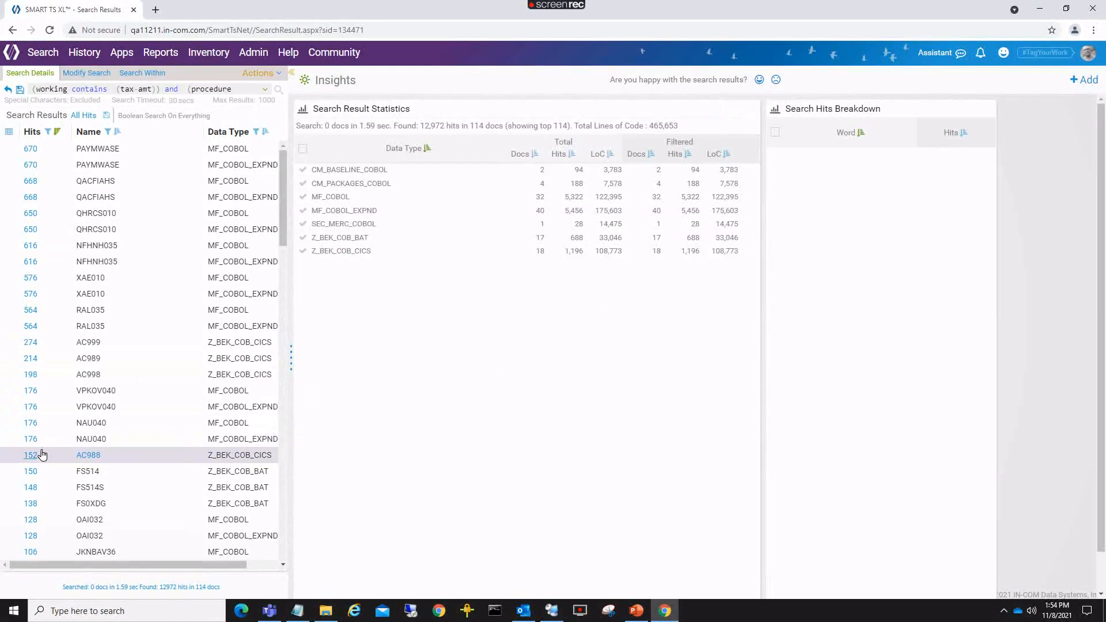
Open CAF031 MF_COBOL_EXPND from the results to see its TAX-AMT MULTIPLY, MOVE and COMPUTE hits.
scroll(32, 448, down, 2)
scroll(33, 450, down, 5)
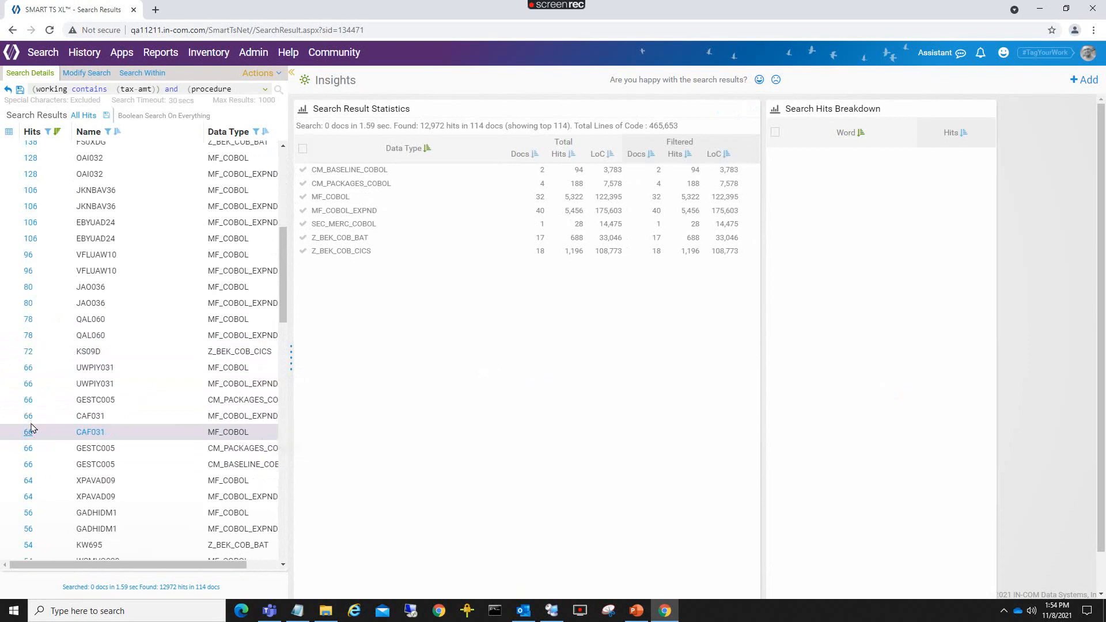
click(26, 416)
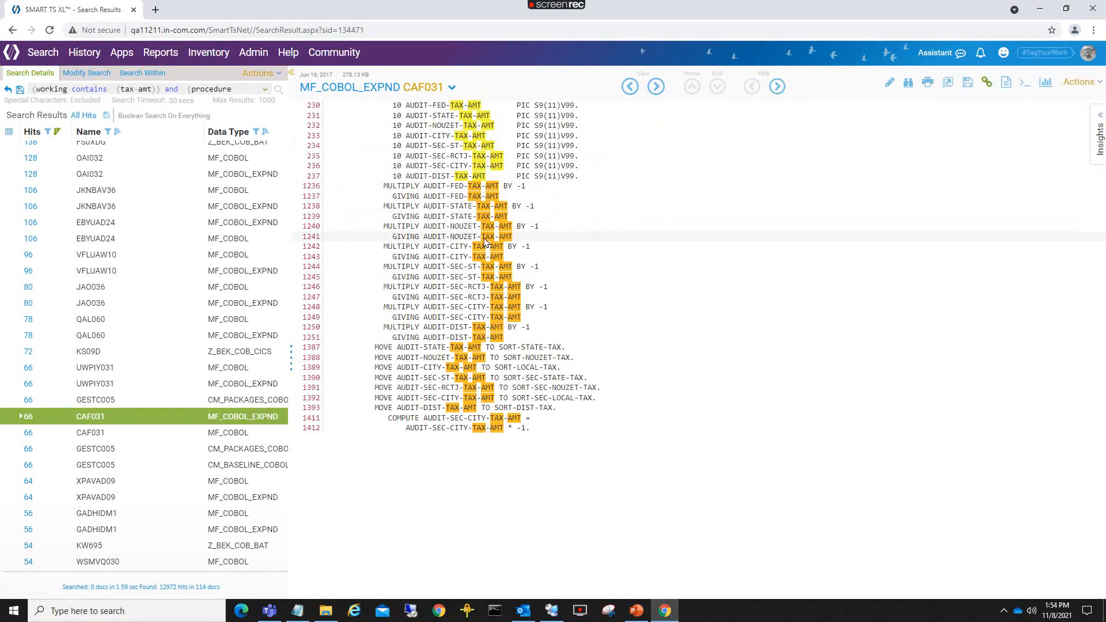
click(421, 351)
click(270, 10)
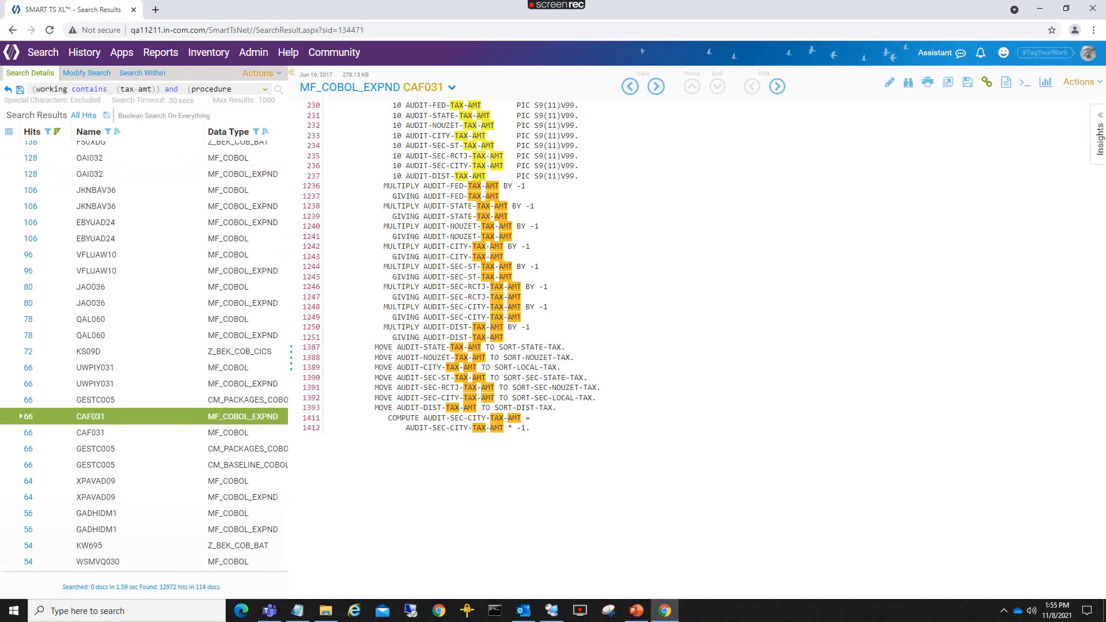
click(84, 52)
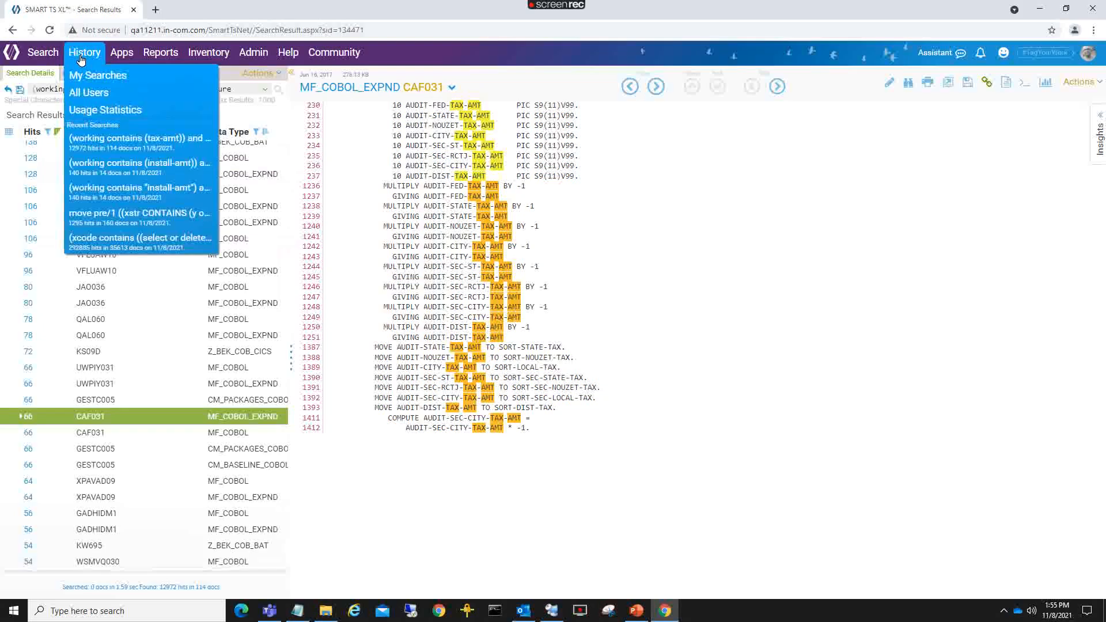
Rerun (subtract or add) pre/10 (tax or code) from All Users history and view JAO036's ADD hits.
click(88, 94)
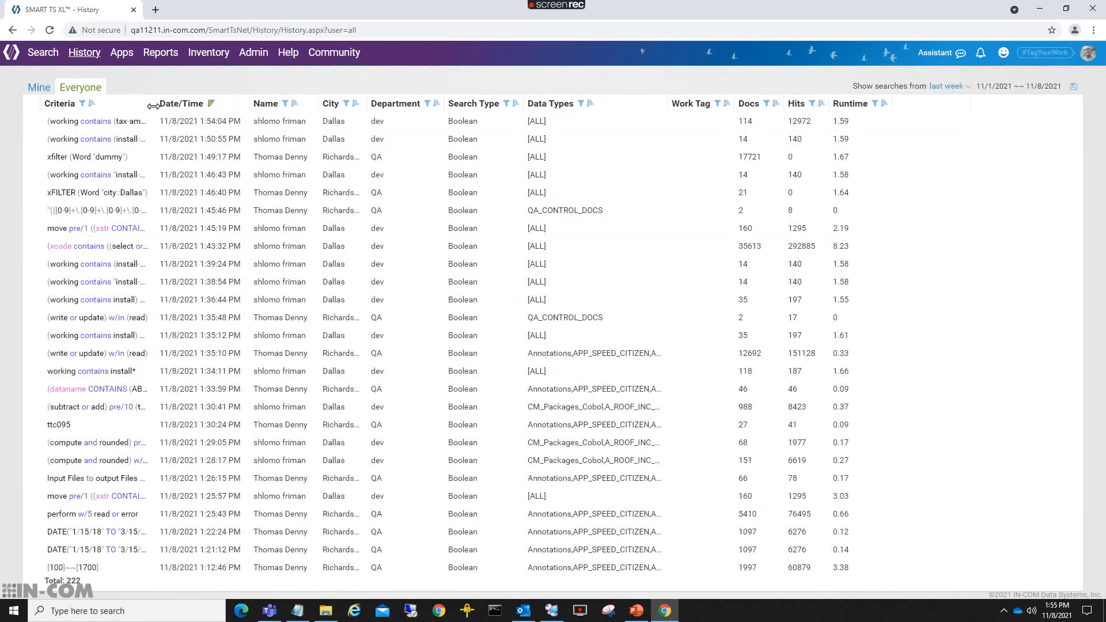
drag(157, 103, 481, 165)
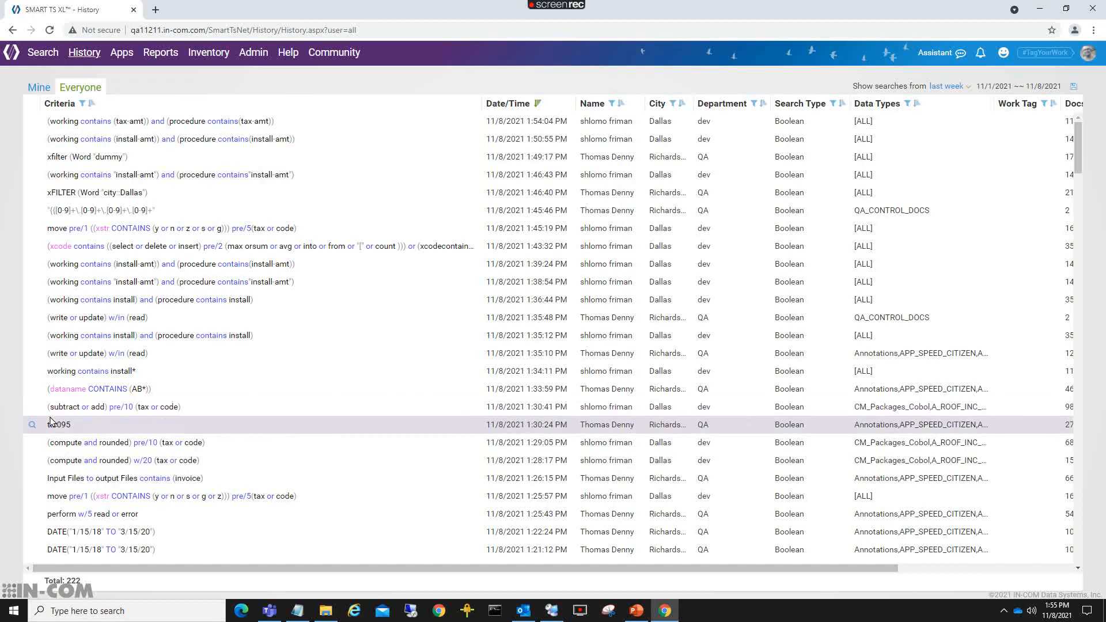
click(32, 408)
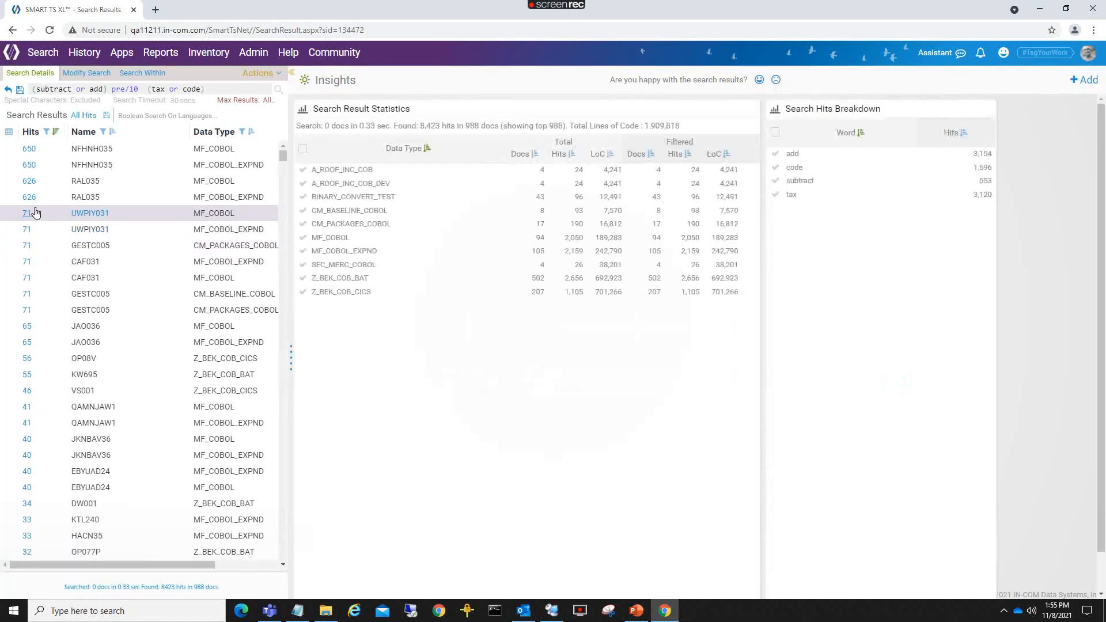
click(23, 327)
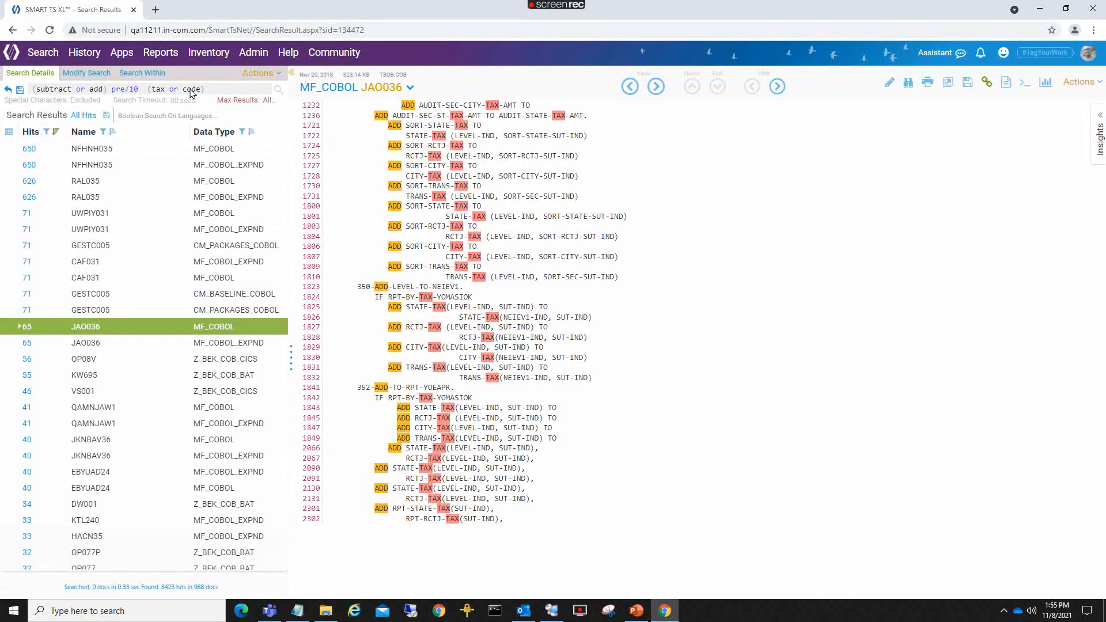
Replace 'subtract or add' and 'tax or code' in the current search with commands and field parameter prompts.
click(20, 90)
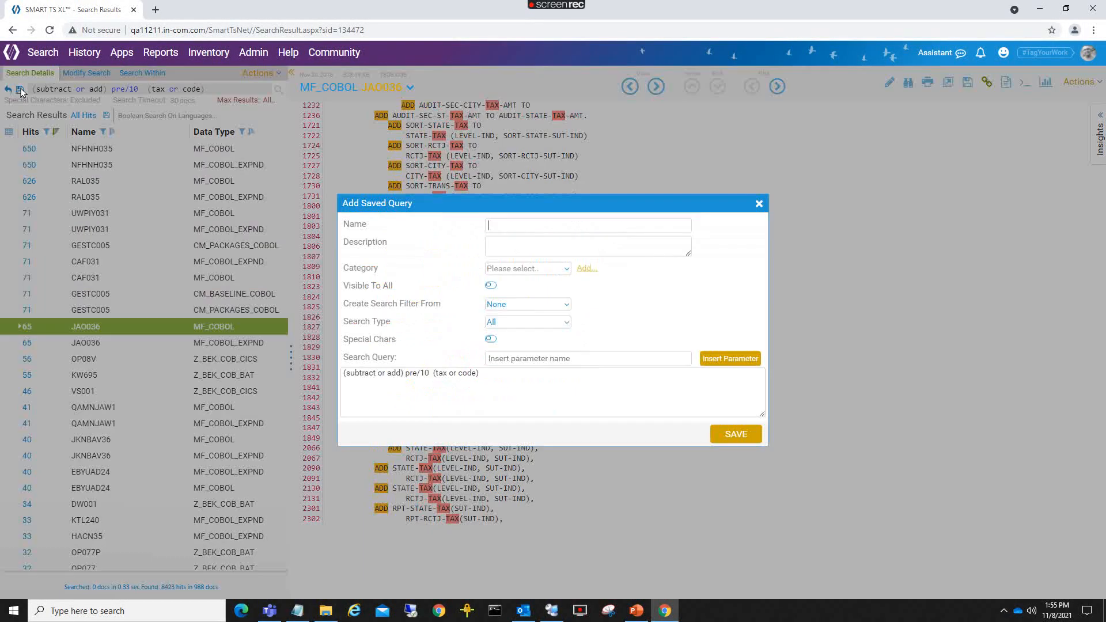
click(530, 226)
drag(404, 374, 347, 371)
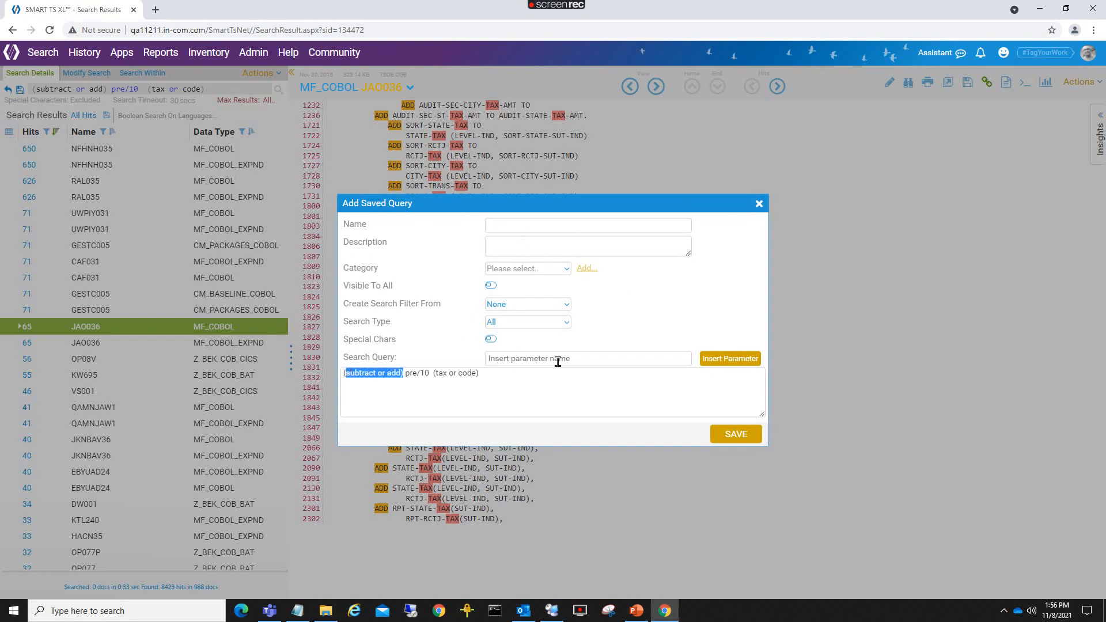
click(588, 360)
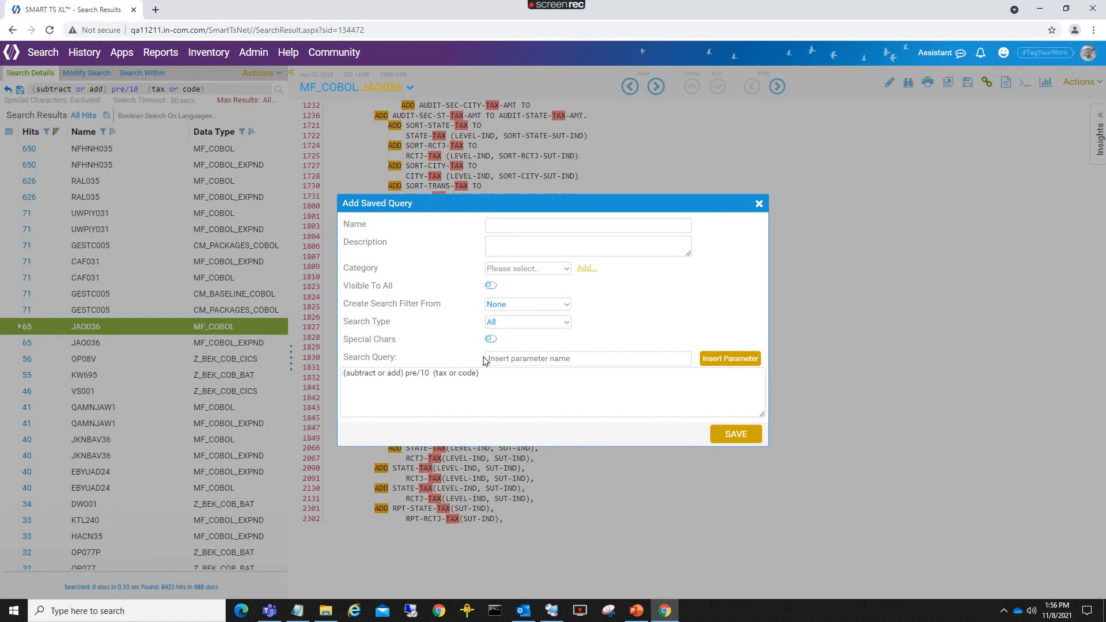
text(ple)
key(Delete)
key(Delete)
key(Delete)
key(Delete)
key(Delete)
key(Delete)
key(Delete)
key(Delete)
key(Delete)
key(Delete)
key(Delete)
key(Delete)
key(Delete)
key(Delete)
key(Delete)
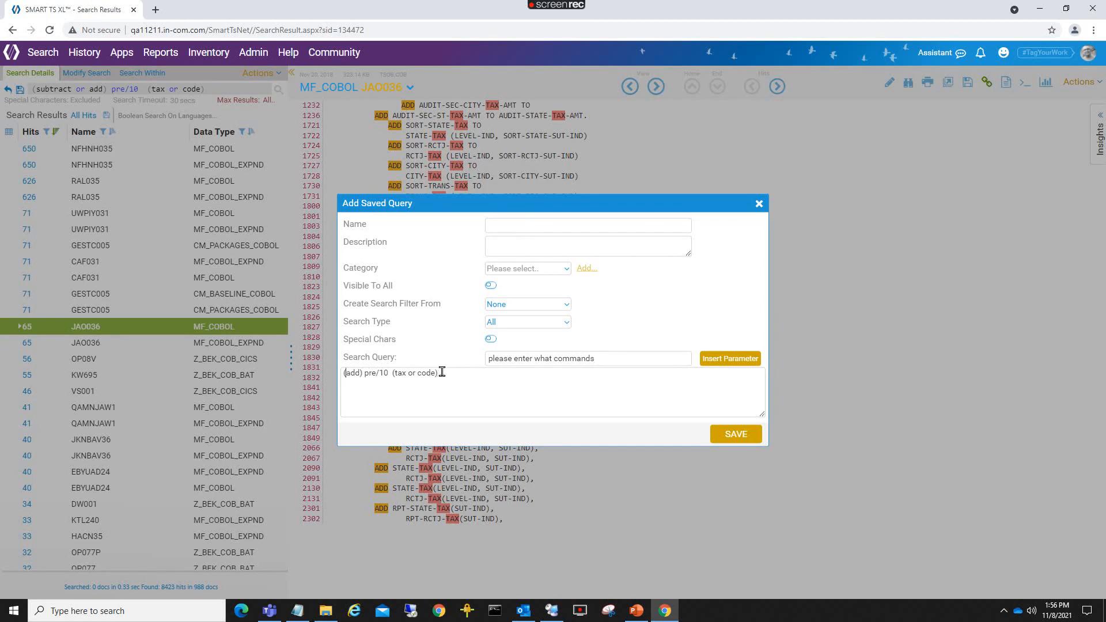
click(724, 359)
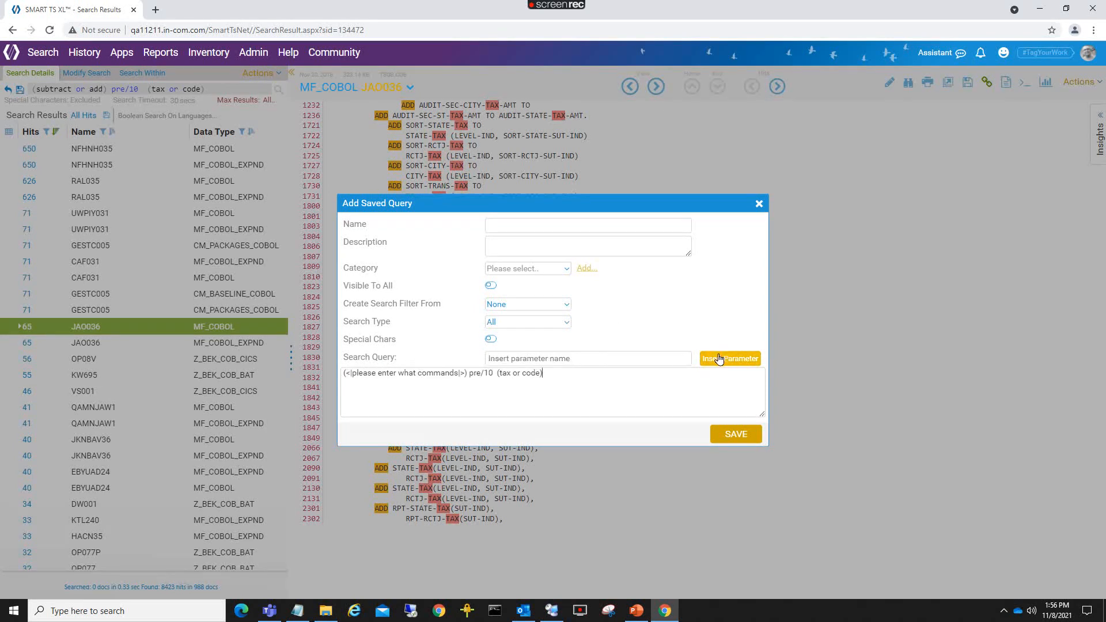
click(522, 374)
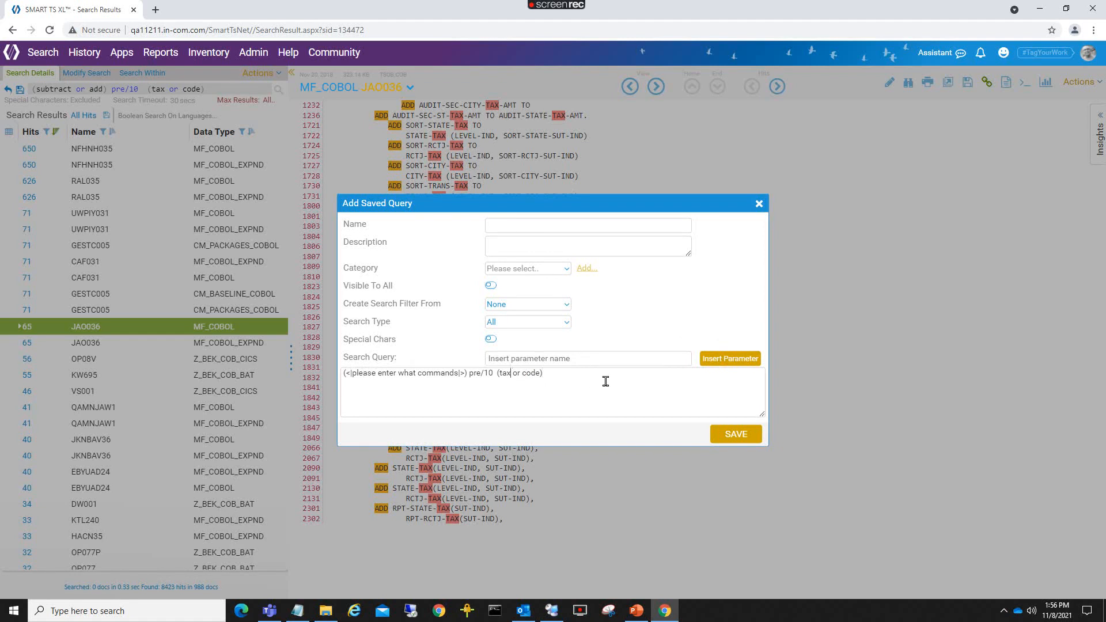
key(Delete)
key(Delete)
key(Delete)
key(Delete)
key(Delete)
key(Delete)
key(Delete)
key(Delete)
key(Delete)
key(Delete)
key(Delete)
click(586, 364)
text(ple)
click(731, 360)
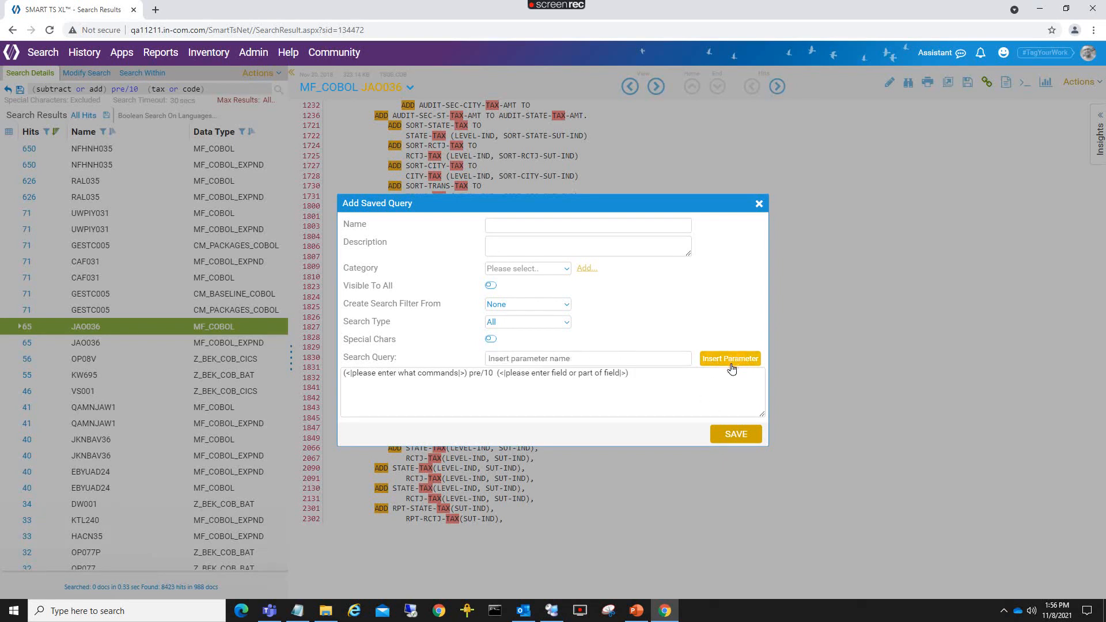
Save it as 'Find Commands related to fields' in new category SUMMIT, visible to all, Boolean type.
click(519, 226)
click(577, 249)
key(BackSpace)
key(BackSpace)
key(BackSpace)
key(BackSpace)
key(BackSpace)
key(BackSpace)
key(BackSpace)
key(BackSpace)
key(BackSpace)
key(BackSpace)
key(BackSpace)
key(BackSpace)
key(BackSpace)
key(BackSpace)
key(BackSpace)
key(BackSpace)
key(BackSpace)
key(BackSpace)
key(BackSpace)
key(BackSpace)
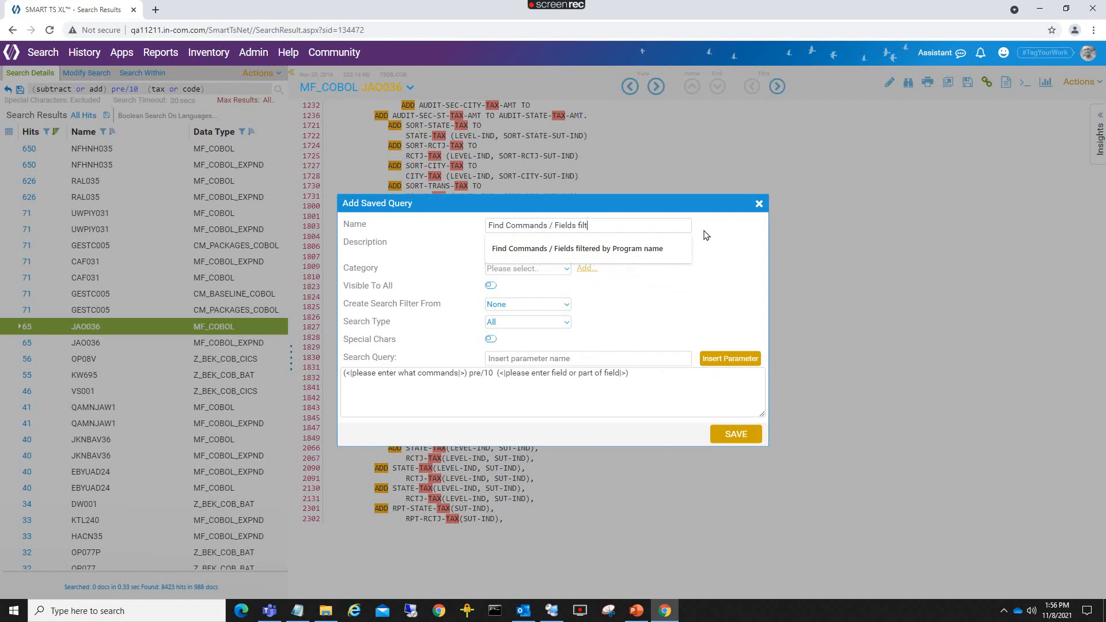
text(related)
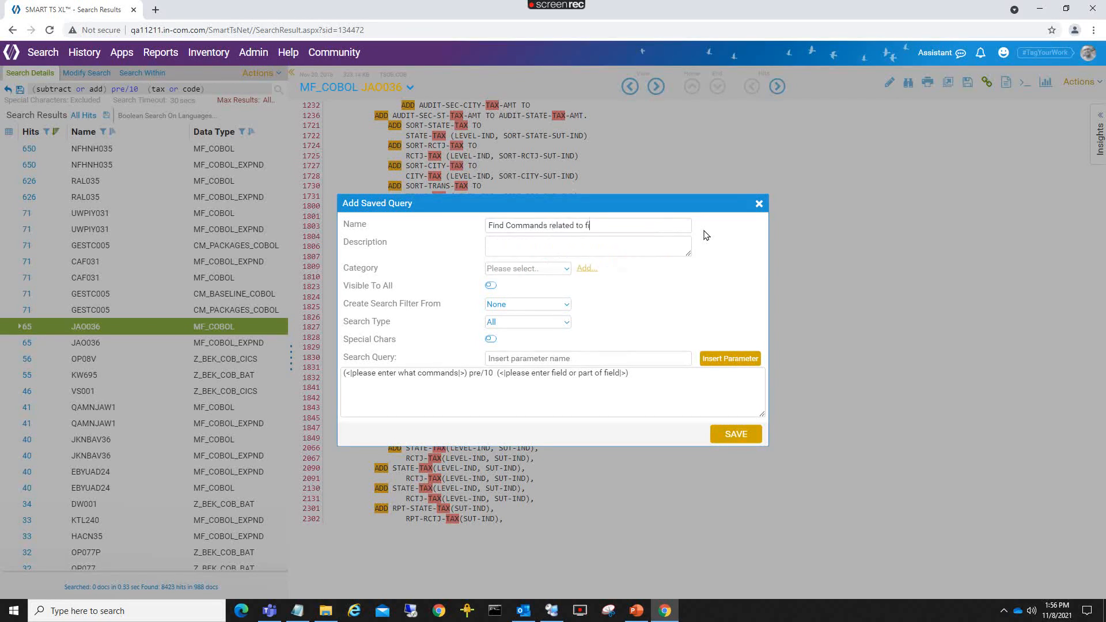
click(552, 269)
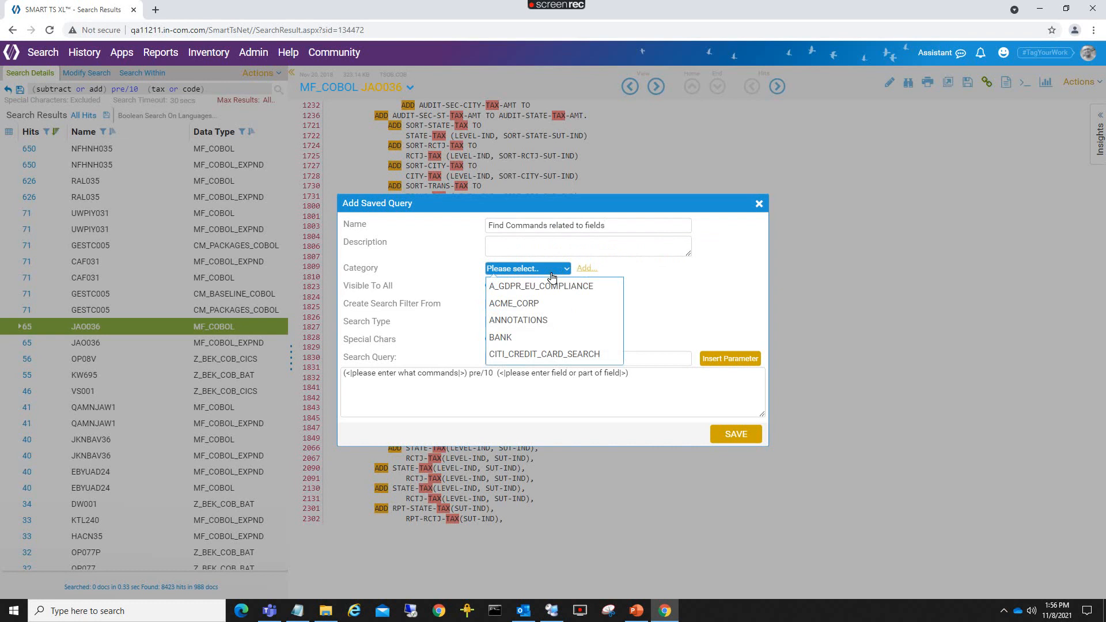
click(584, 269)
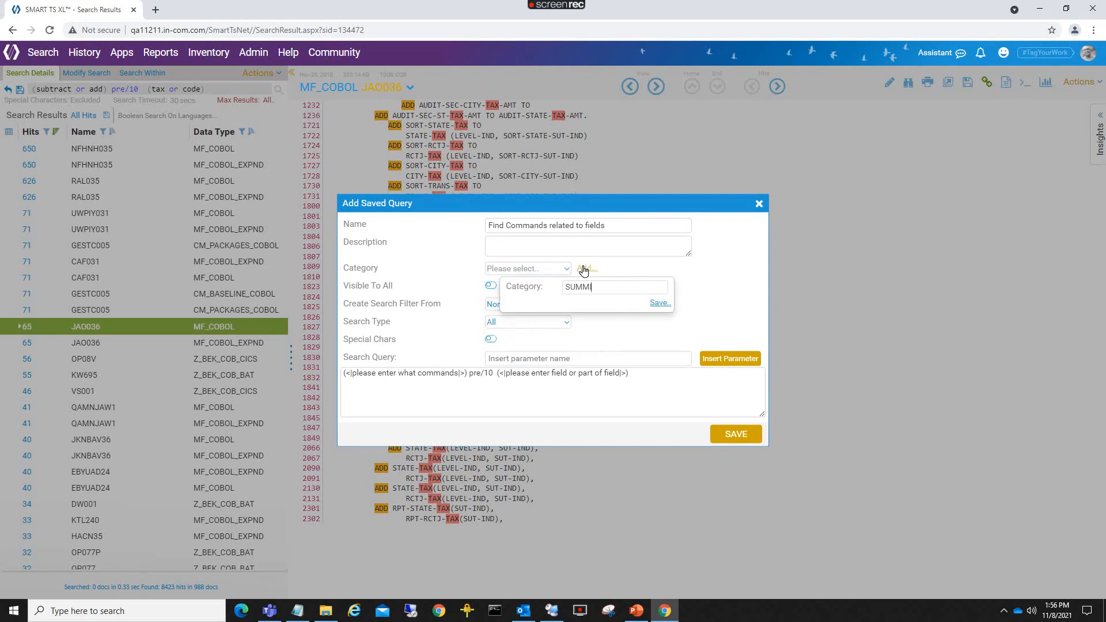
click(661, 303)
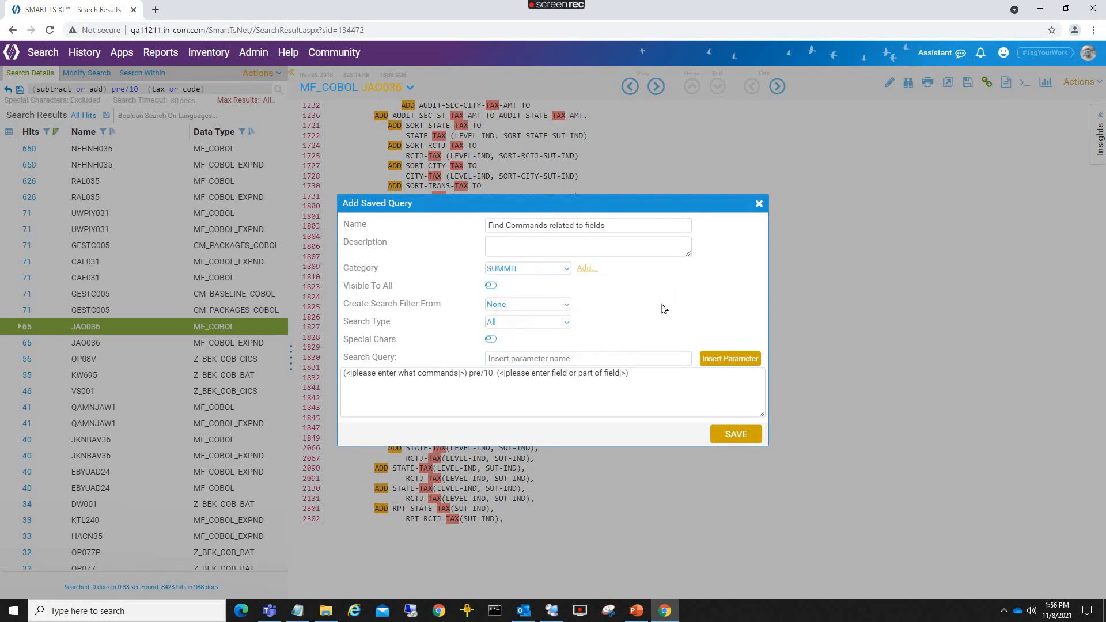
click(490, 287)
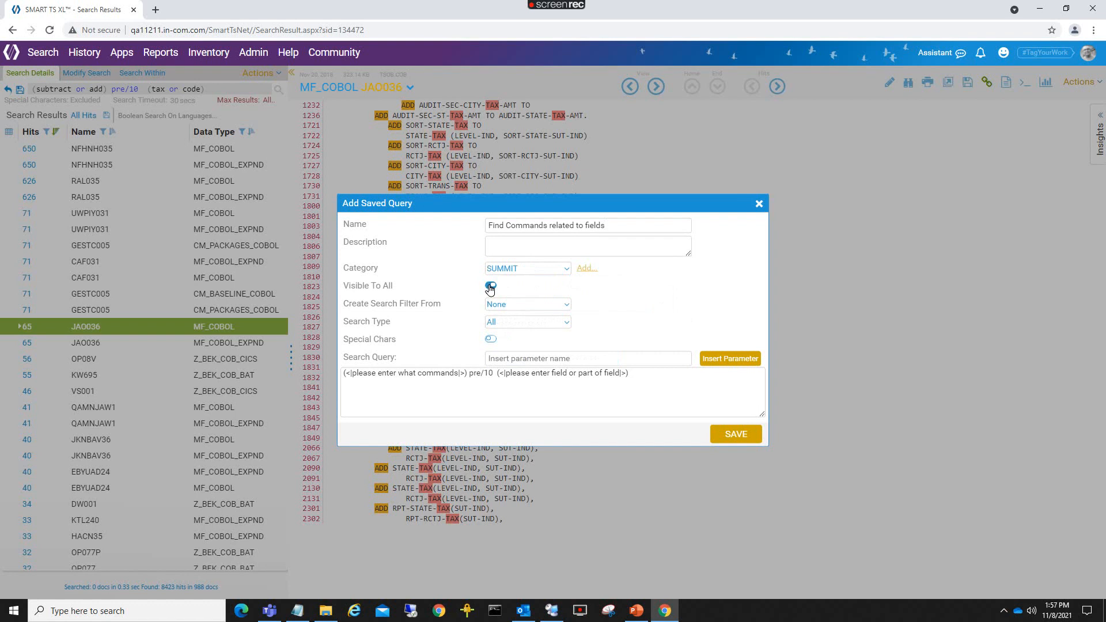
click(523, 323)
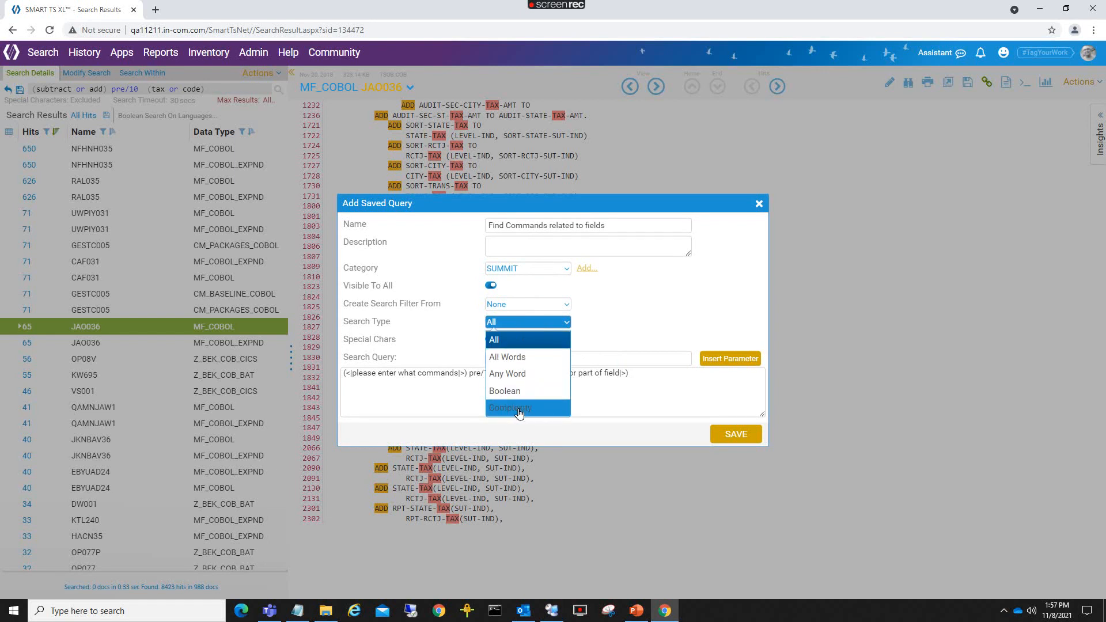
click(517, 390)
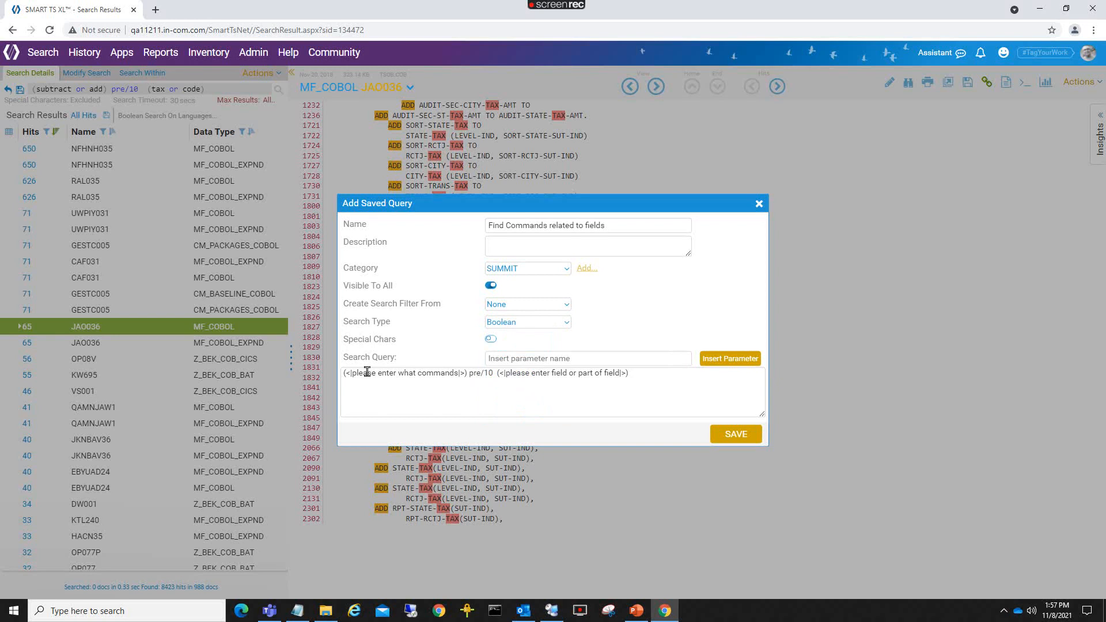
click(742, 437)
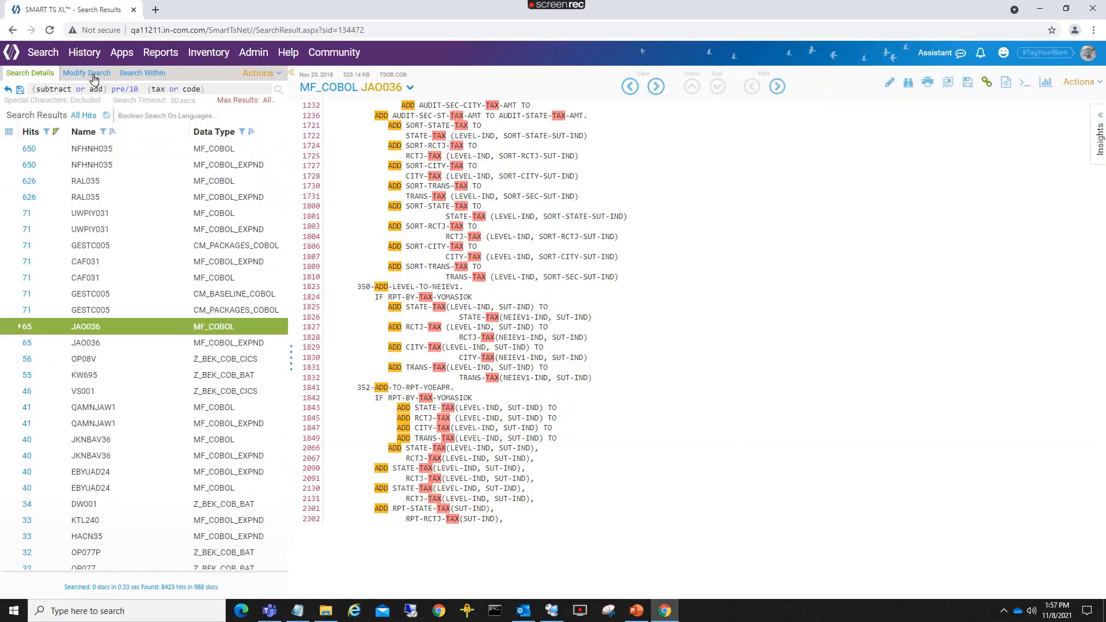
click(40, 62)
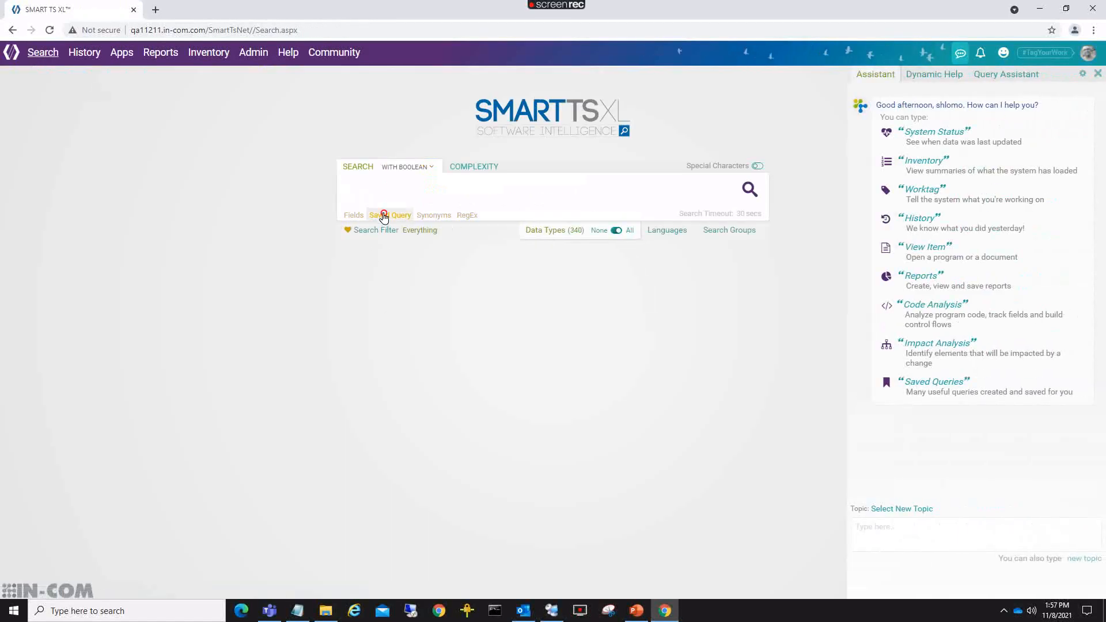
Run SUMMIT's Find Commands related to fields for compute and rounded near tax or amt (4,319 hits), viewing UAL480's hits.
click(384, 218)
mouse_move(425, 295)
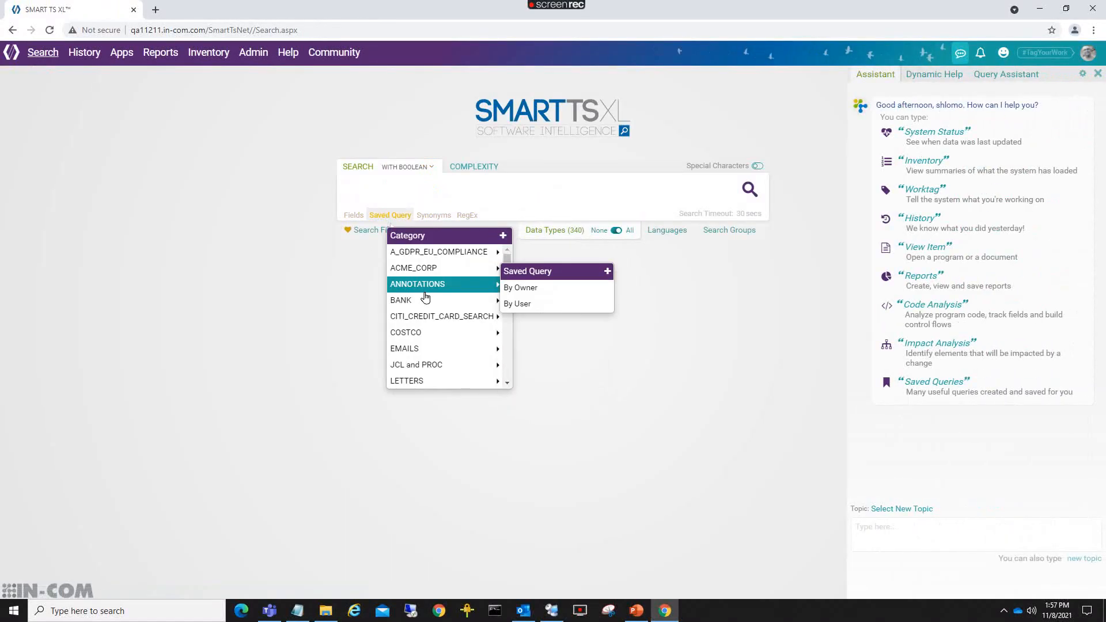
scroll(425, 296, down, 2)
scroll(425, 296, down, 2)
mouse_move(404, 382)
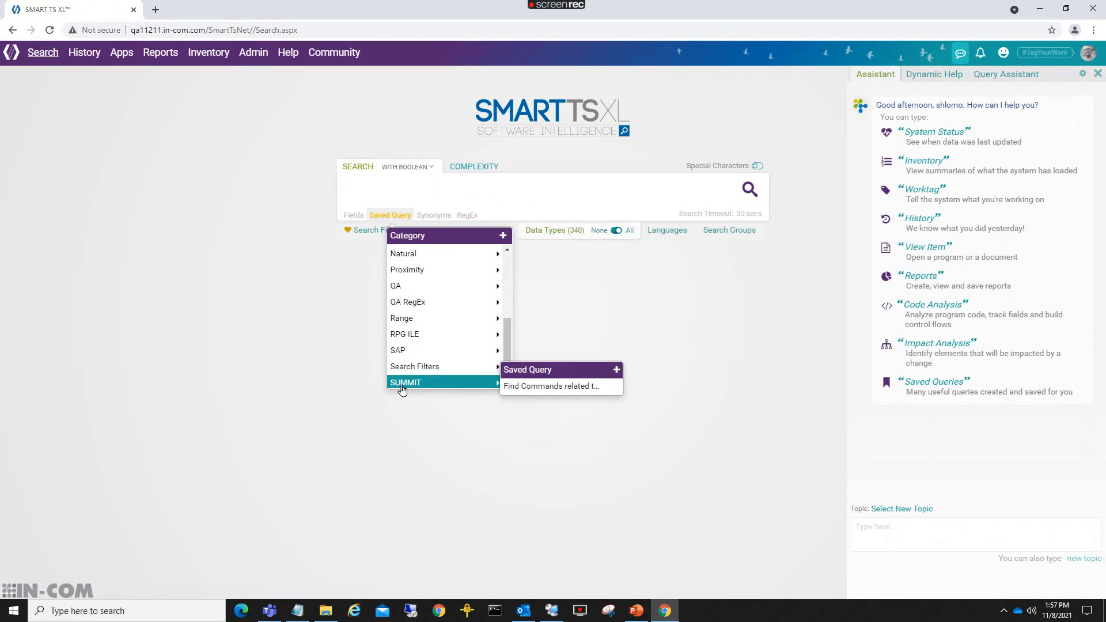
click(523, 388)
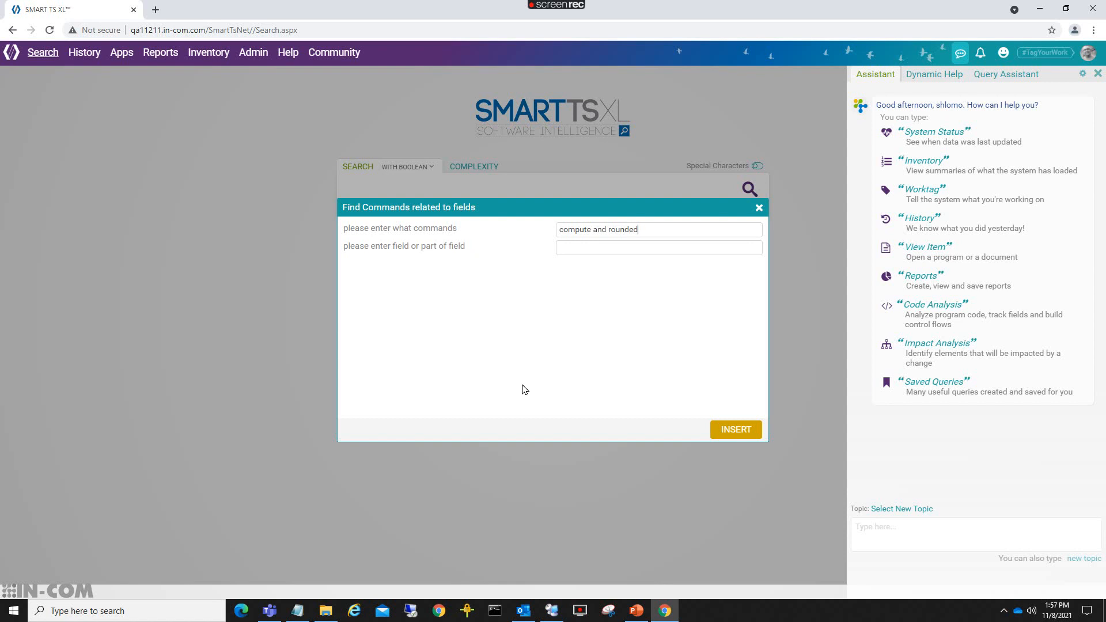
click(574, 247)
text(tax or amt)
click(724, 430)
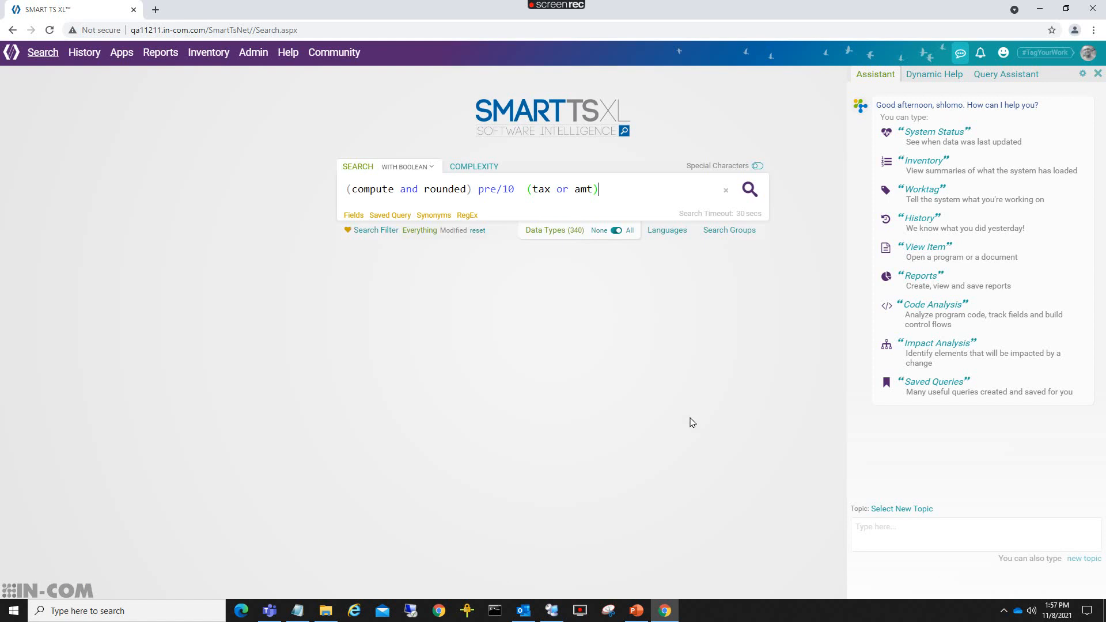
click(750, 189)
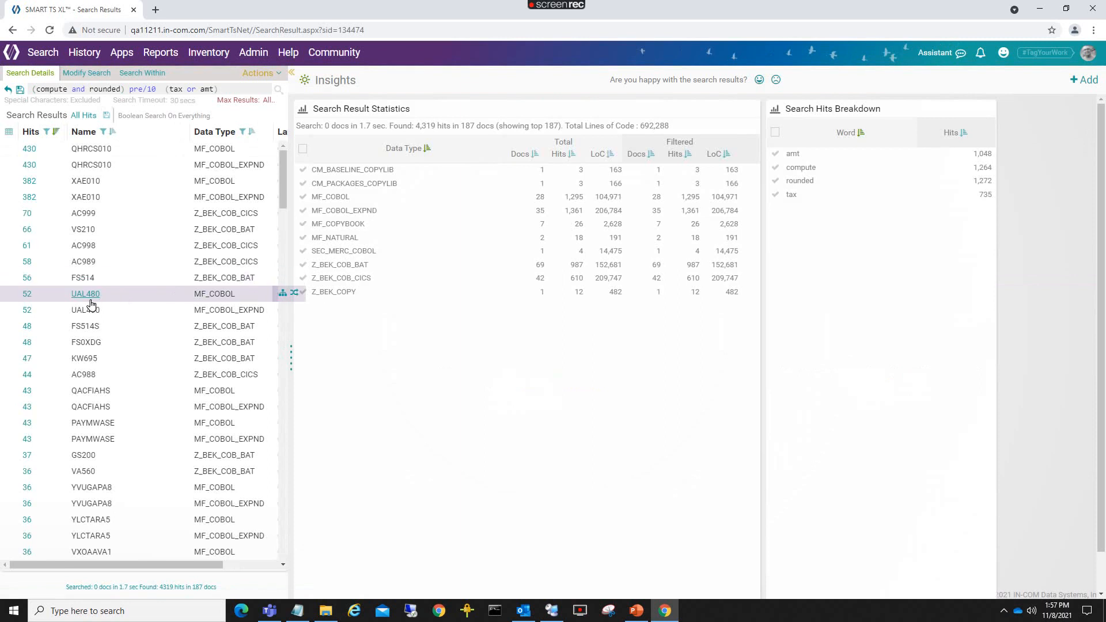
click(27, 312)
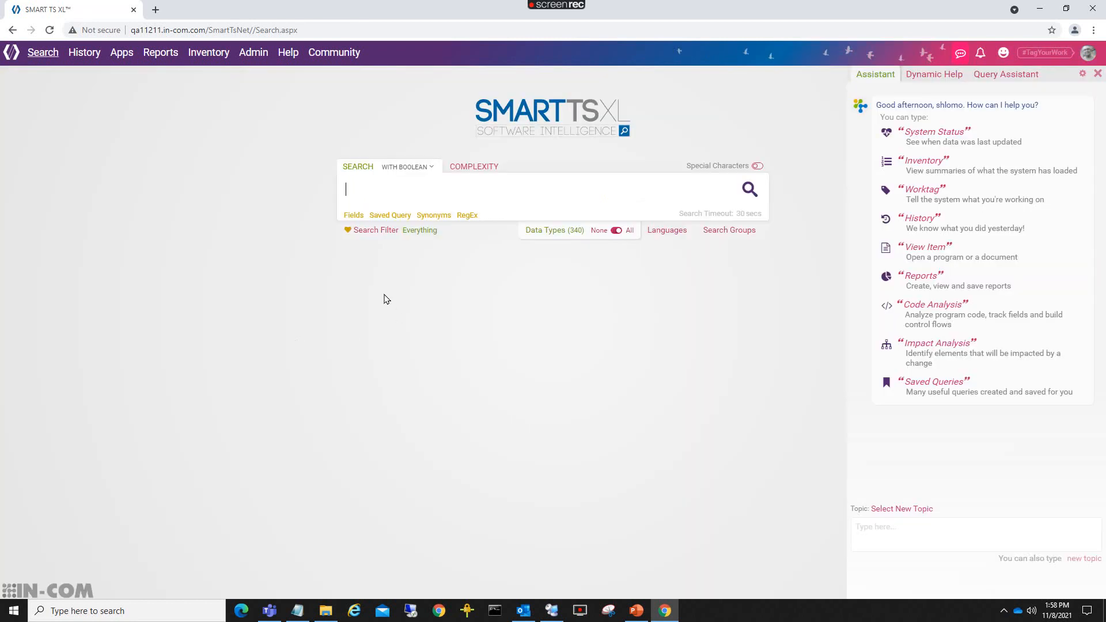
click(384, 221)
mouse_move(402, 321)
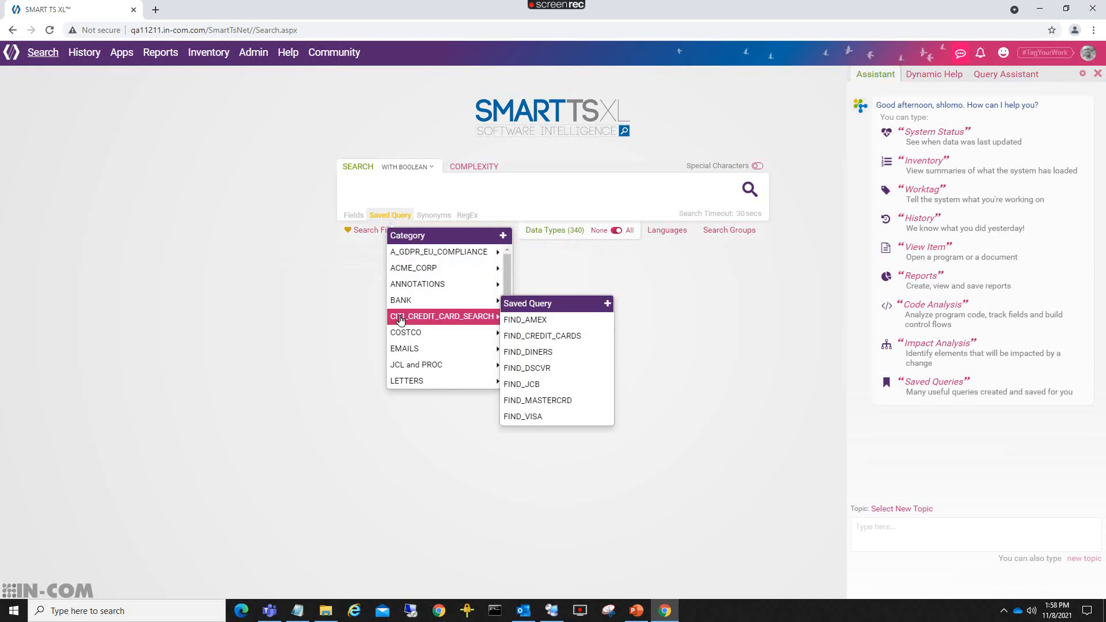
mouse_move(408, 371)
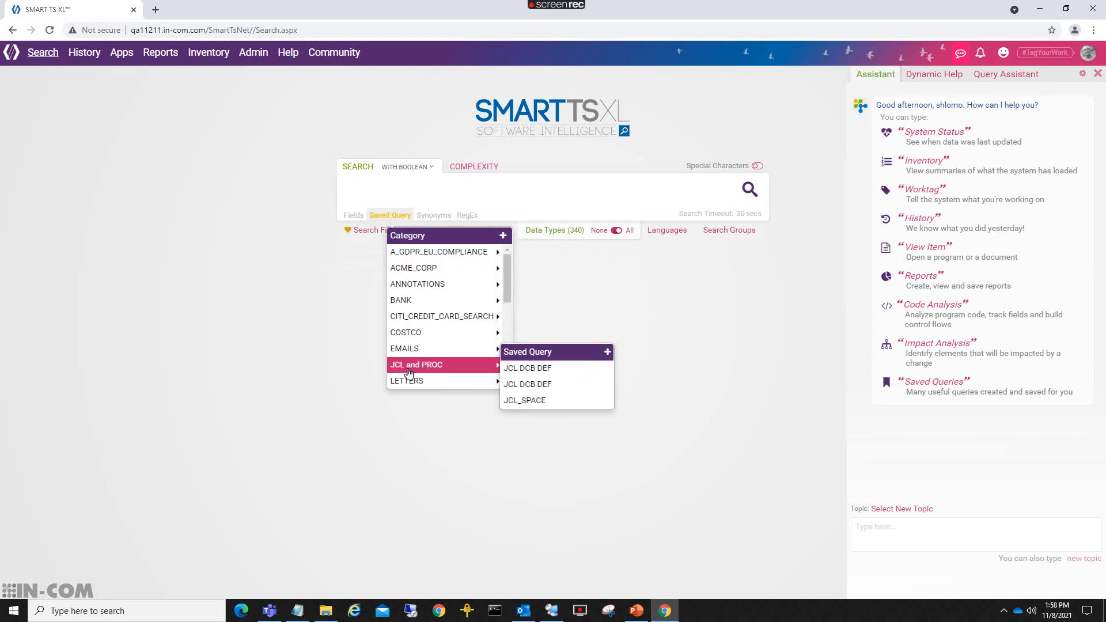
click(525, 402)
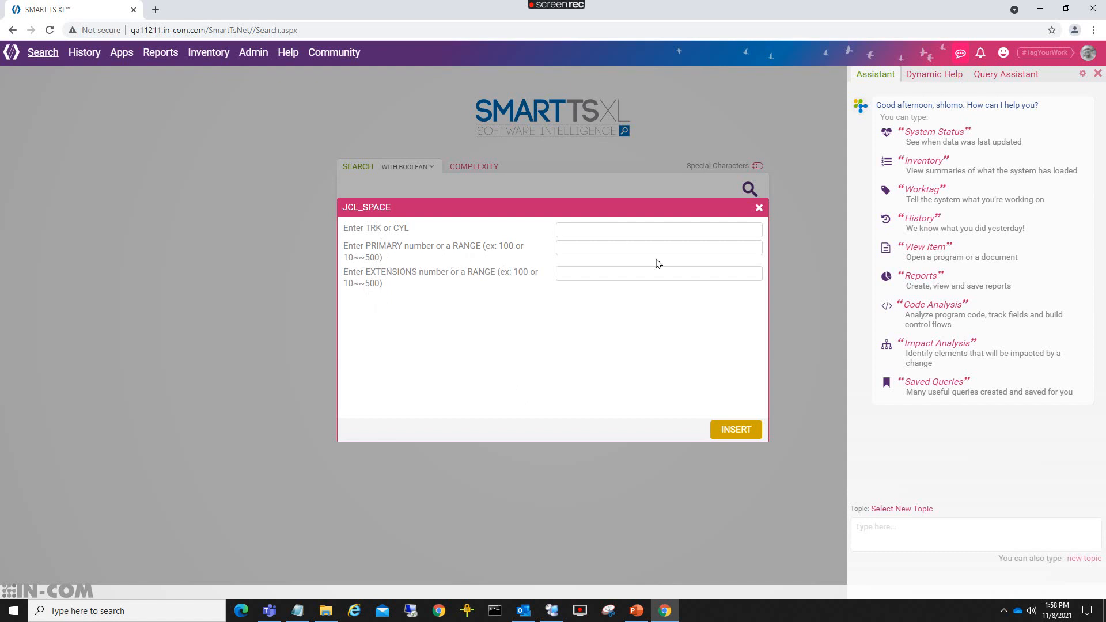
click(760, 208)
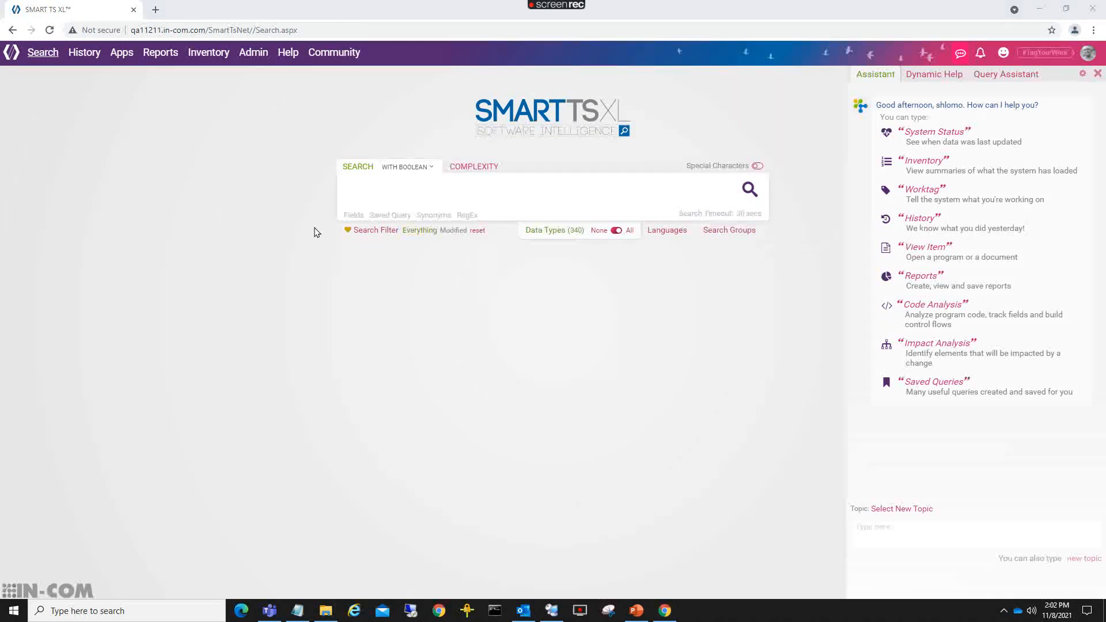
click(384, 218)
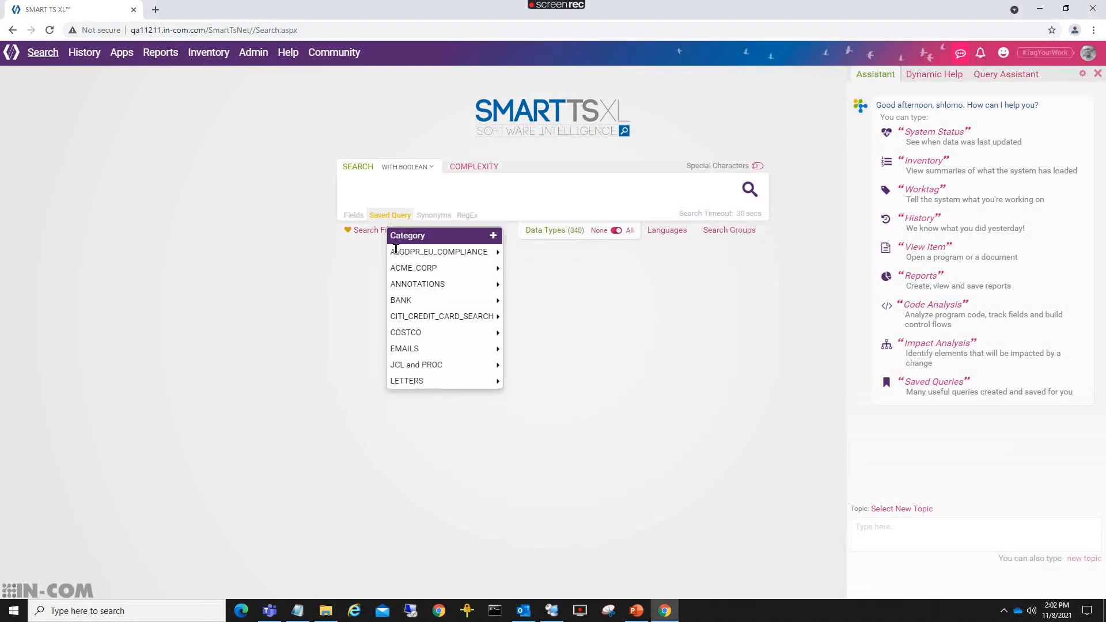
mouse_move(407, 268)
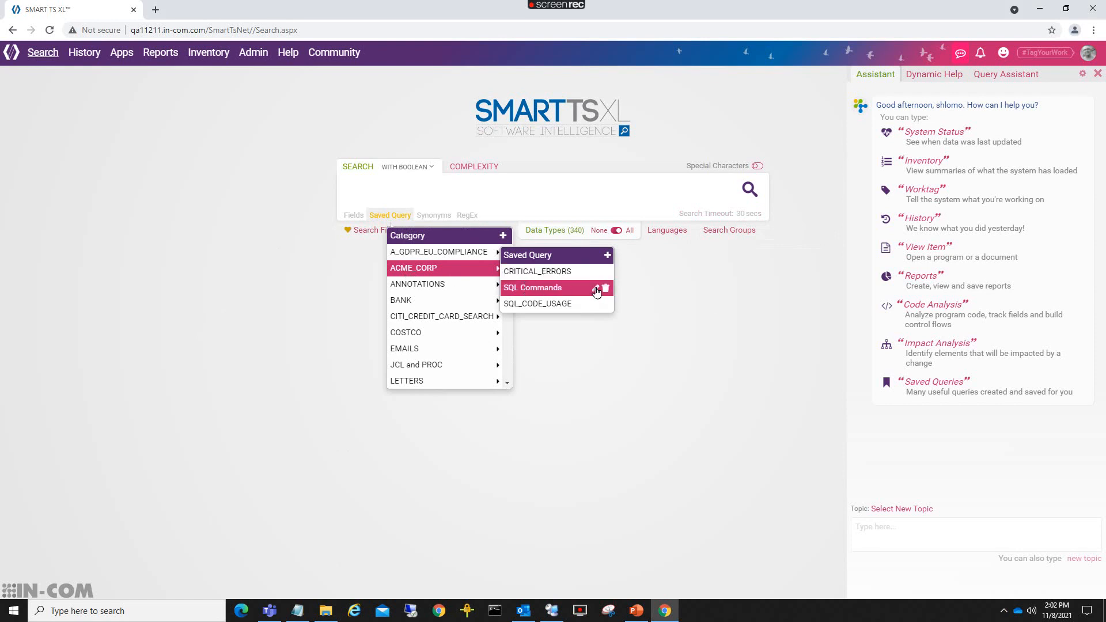
click(597, 290)
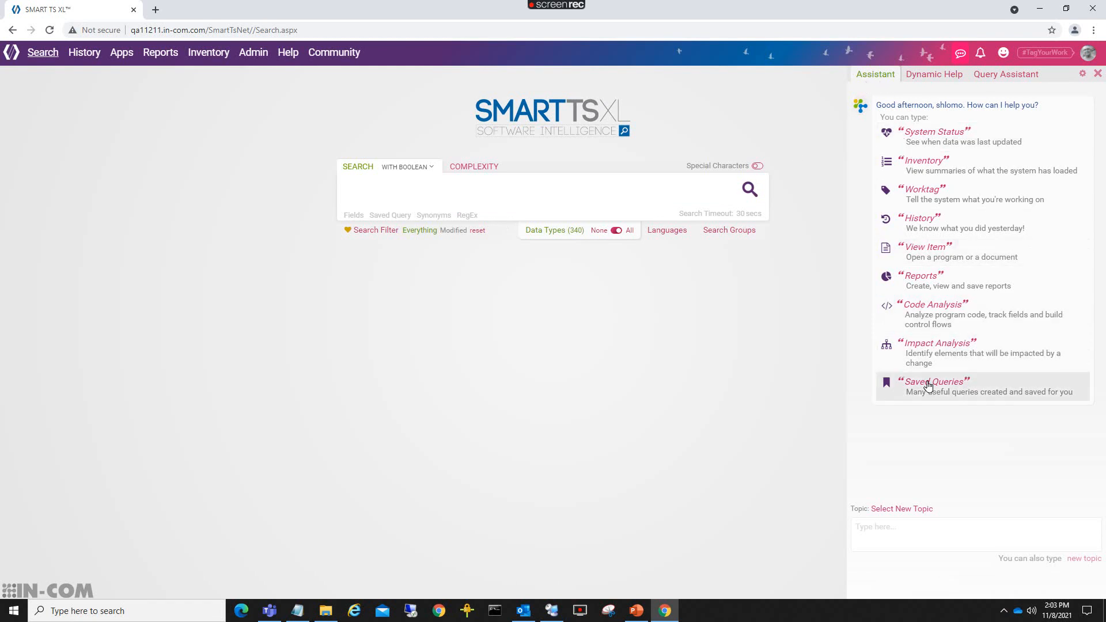
click(902, 518)
Ask the Assistant for saved queries and pick Dynamic Receipts from the COSTCO category.
text(Saved Queries)
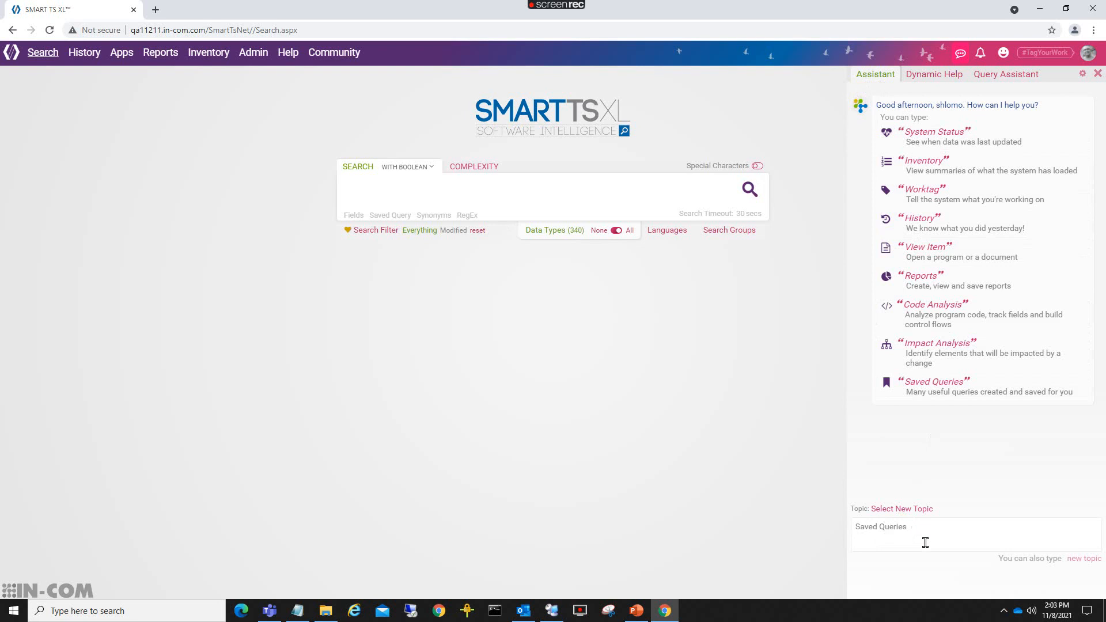
key(Return)
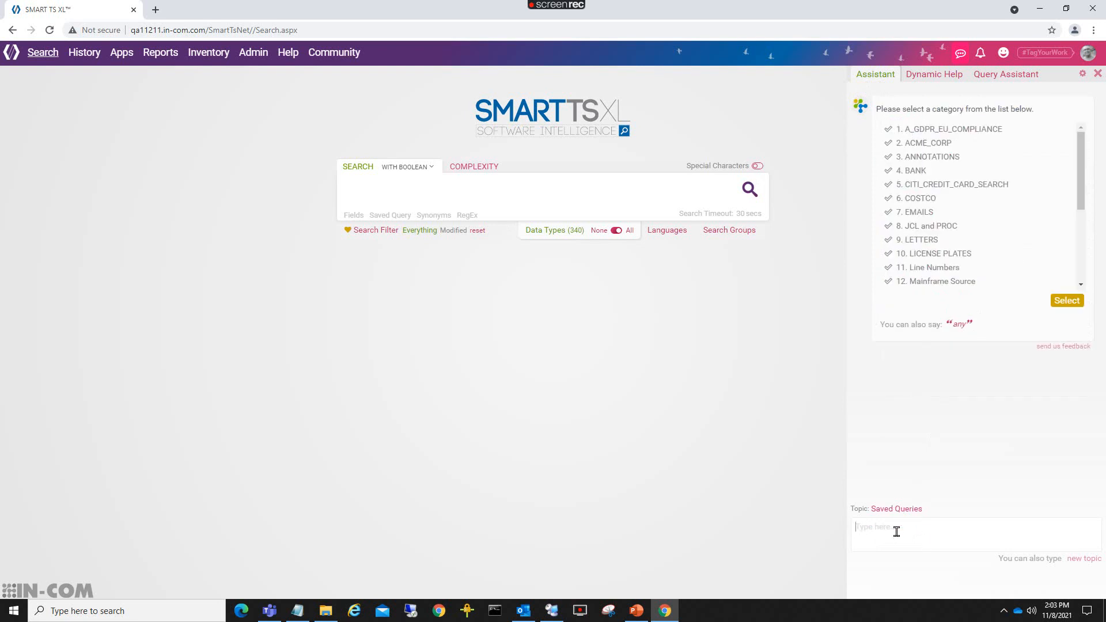
text(6)
key(Return)
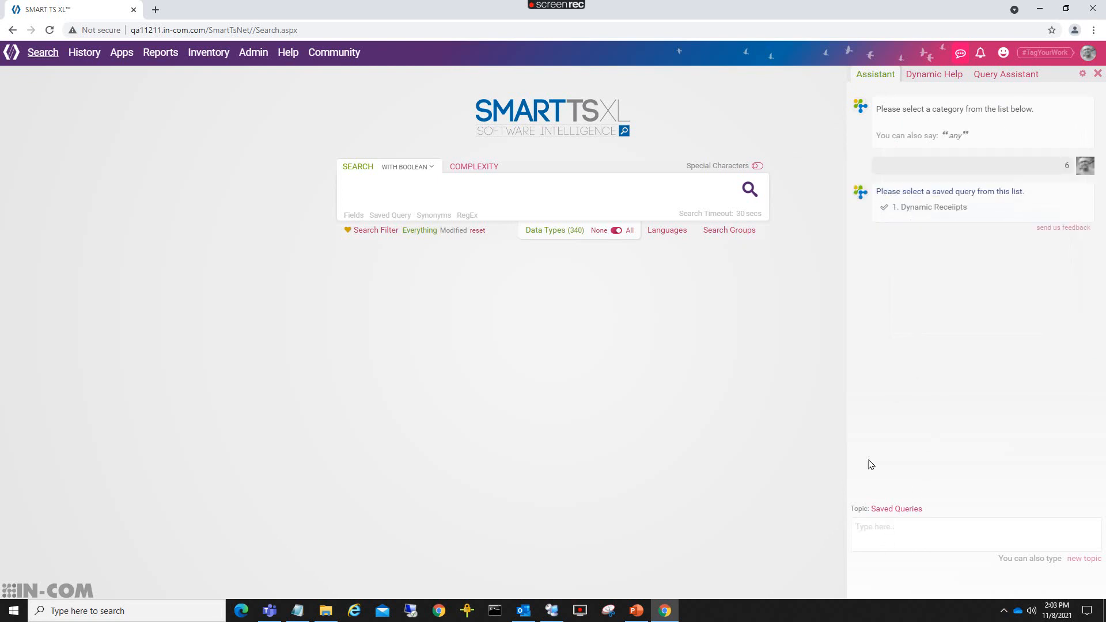
click(916, 210)
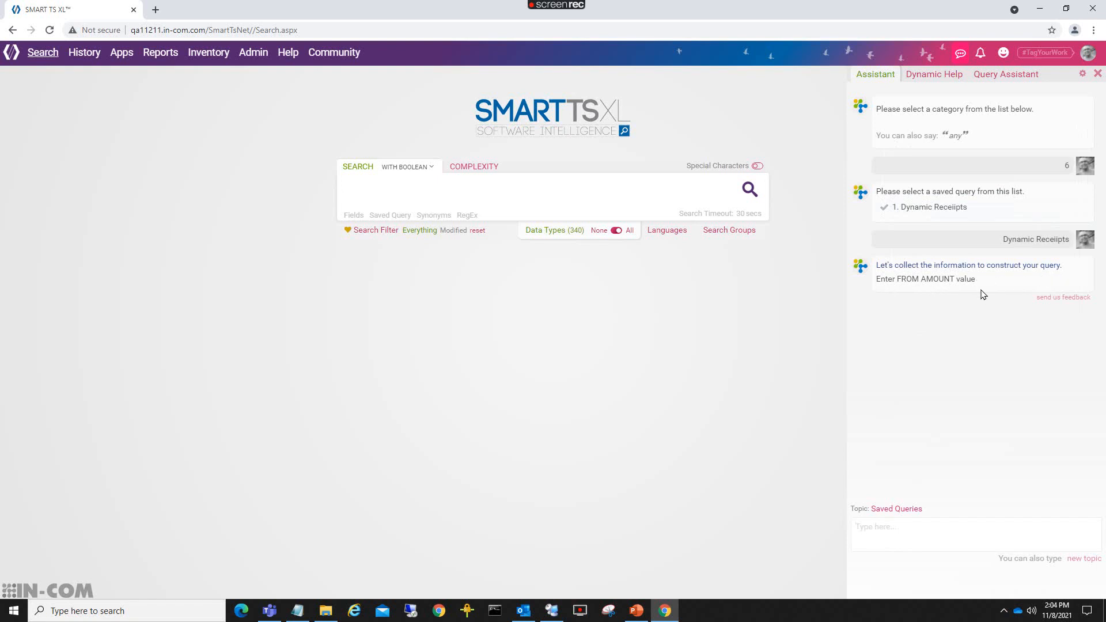
Answer the prompts with FROM AMOUNT 250, TO AMOUNT 600 and item lamb.
click(878, 525)
text(250)
key(Return)
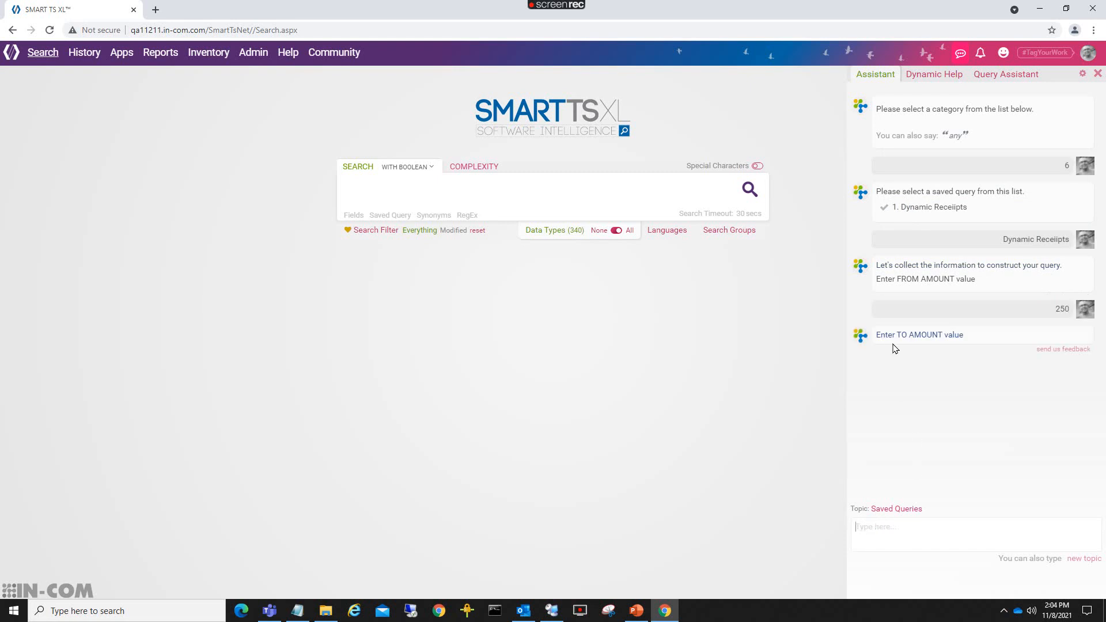
click(876, 527)
text(600)
key(Return)
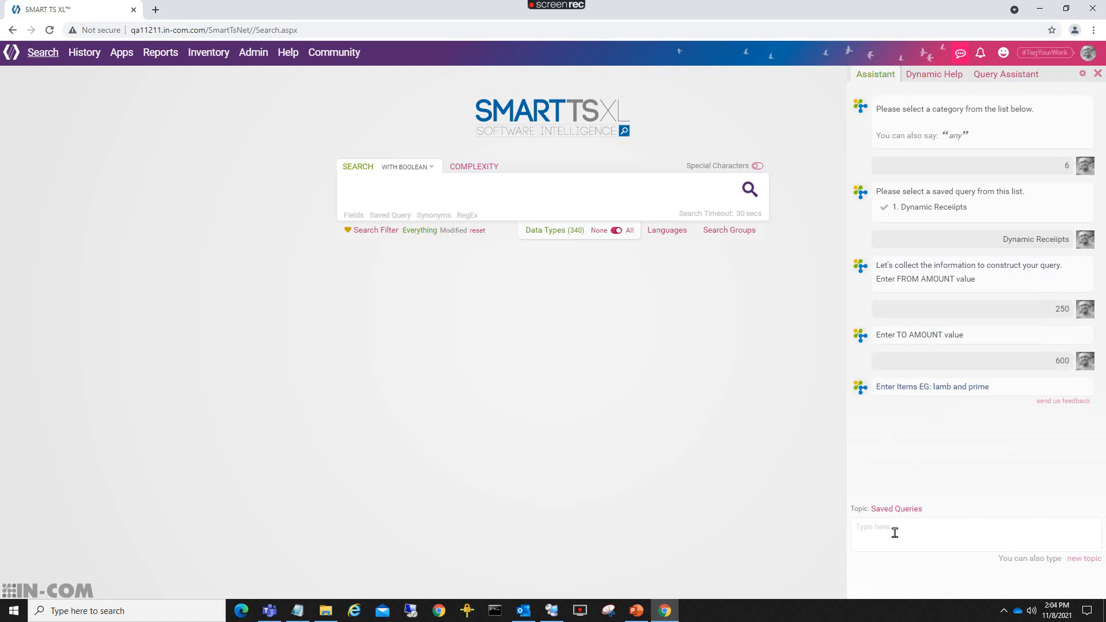
text(lamb)
key(Return)
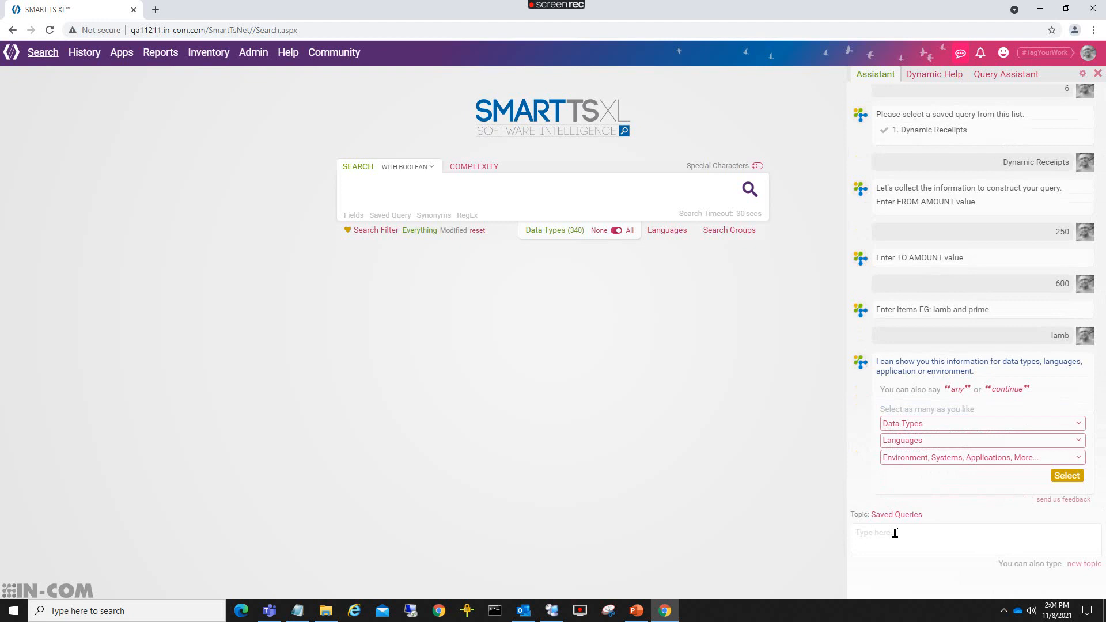
Accept any data type, language and environment to run the query, returning 40 hits in 11 documents.
click(904, 441)
scroll(906, 420, down, 10)
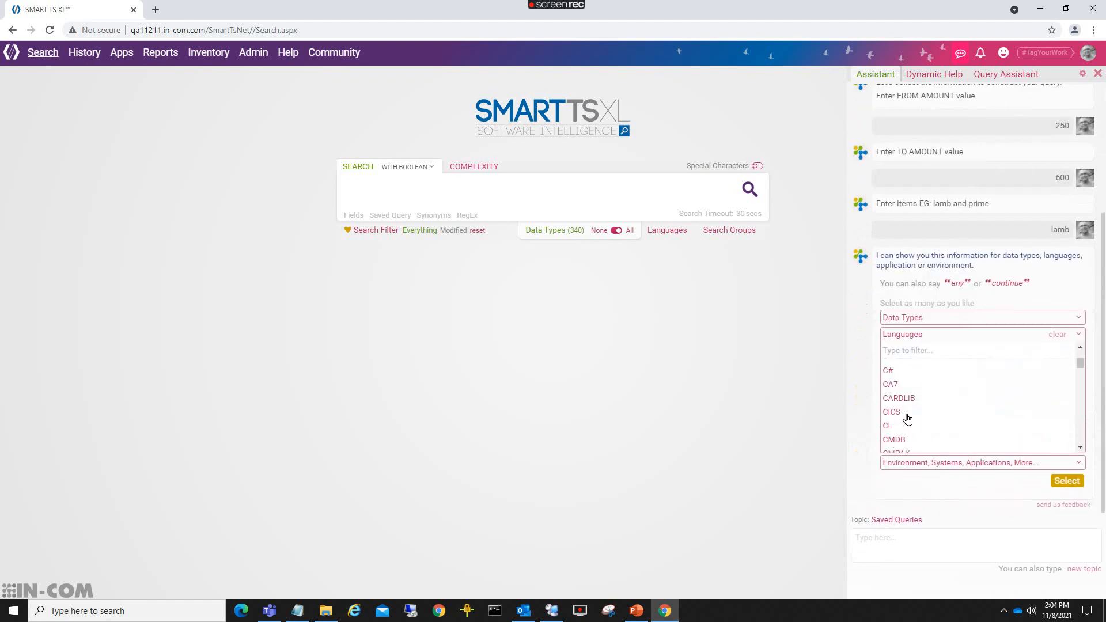
scroll(907, 420, up, 8)
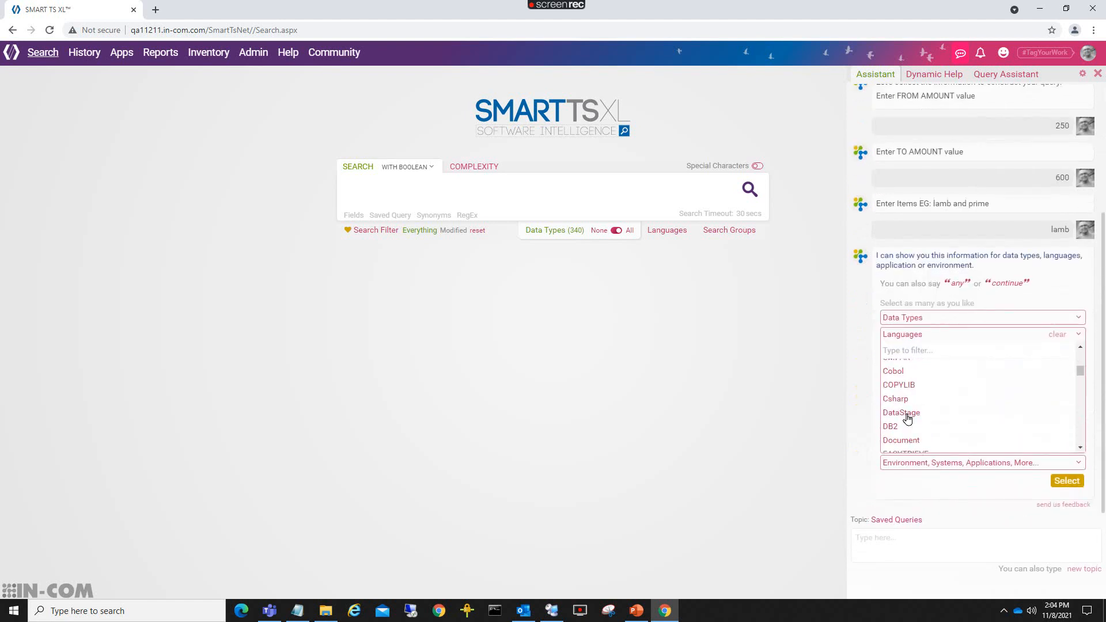
click(912, 463)
scroll(919, 410, down, 5)
scroll(921, 414, down, 3)
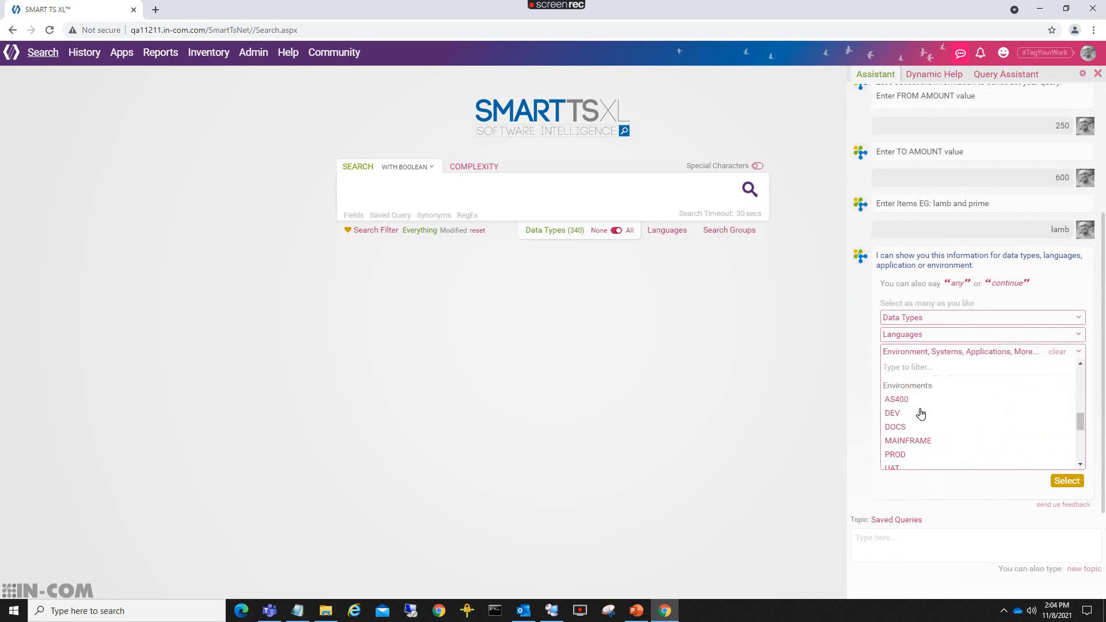
click(957, 283)
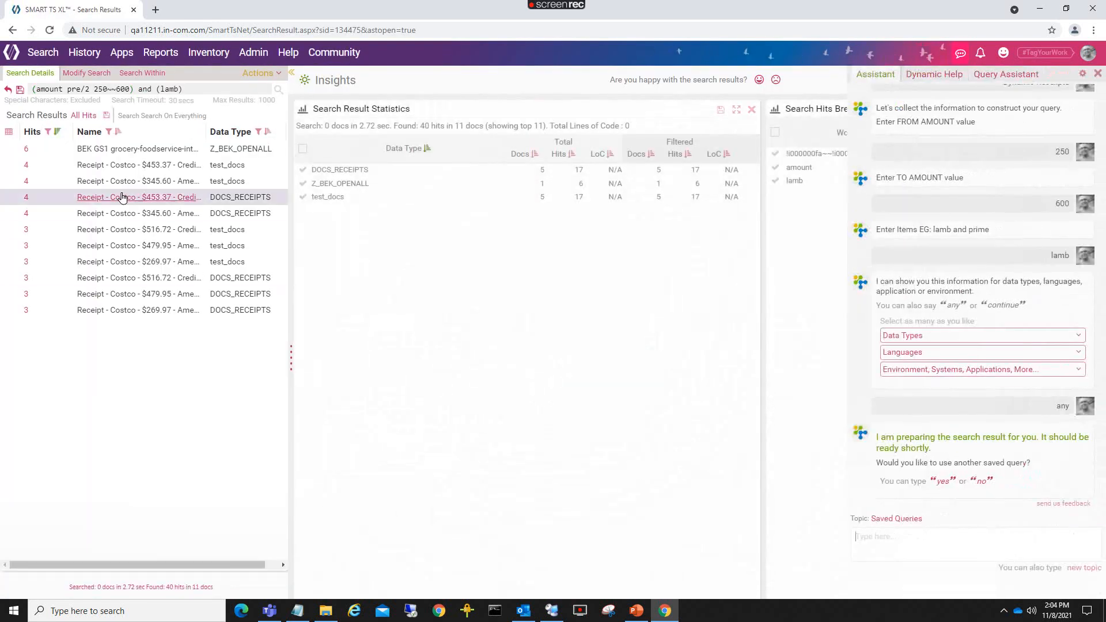
Open the $453.37 Costco receipt hit and its original PDF, mark the LAMB line, then start a fresh search.
click(100, 166)
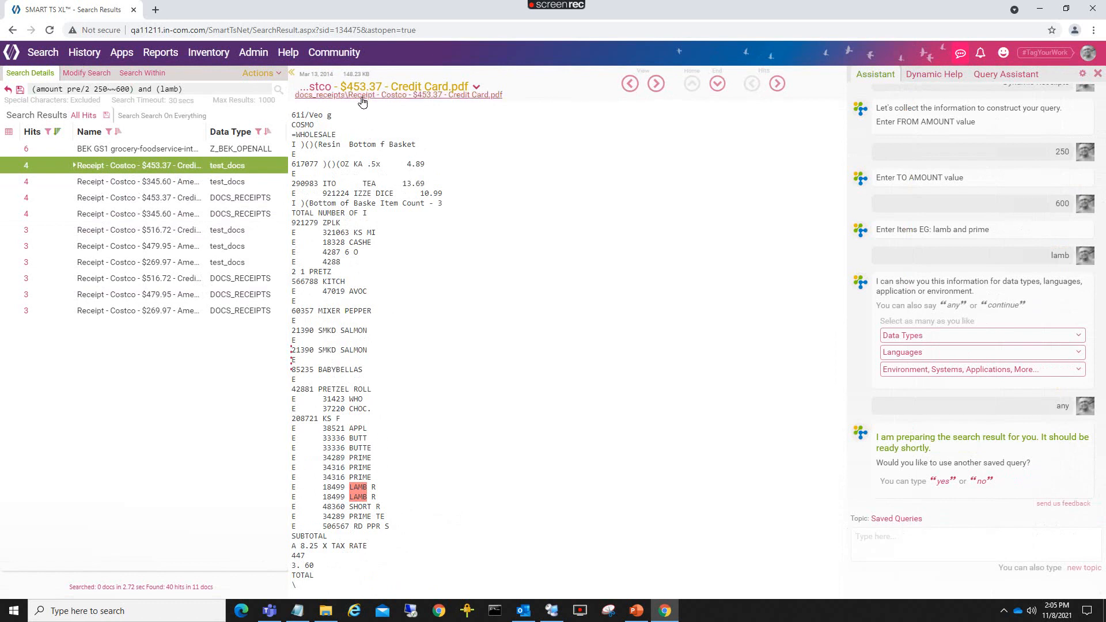
click(361, 95)
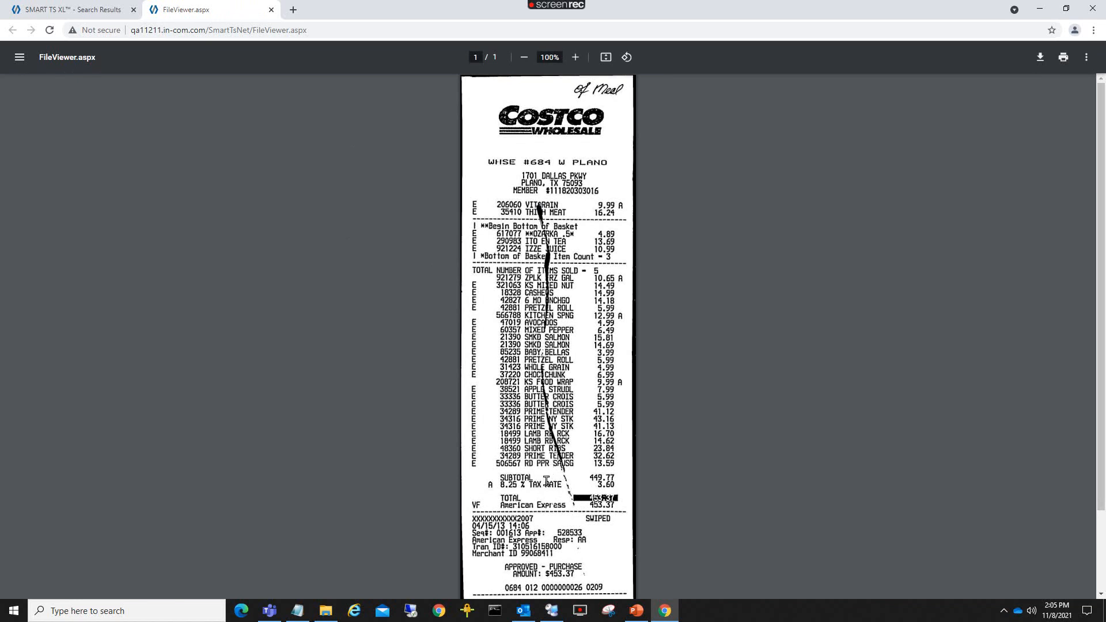
drag(520, 435, 546, 436)
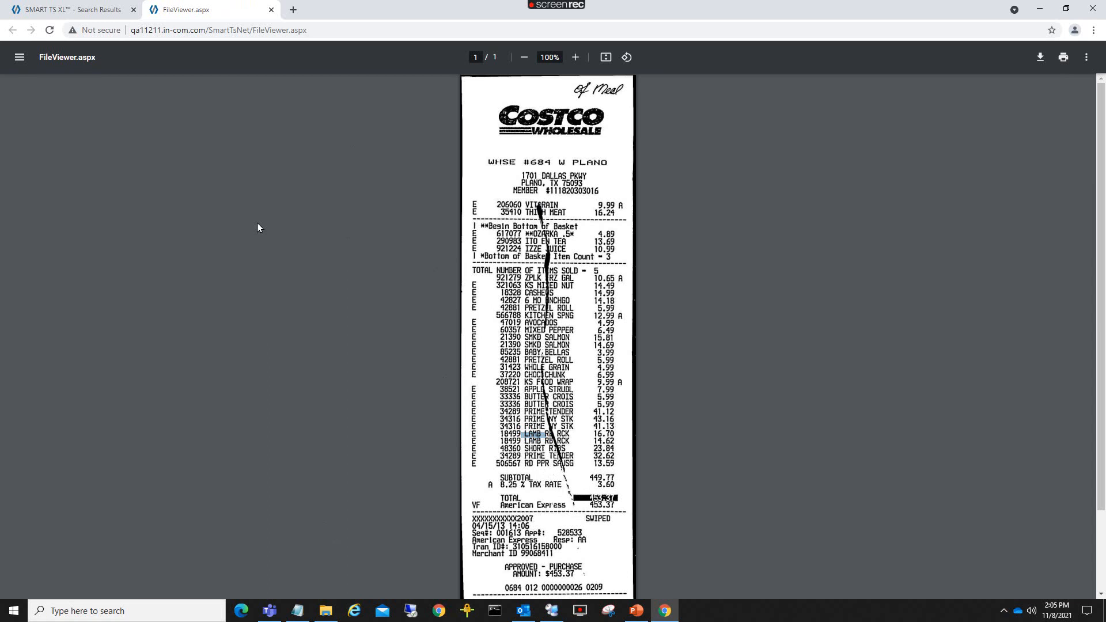
click(271, 10)
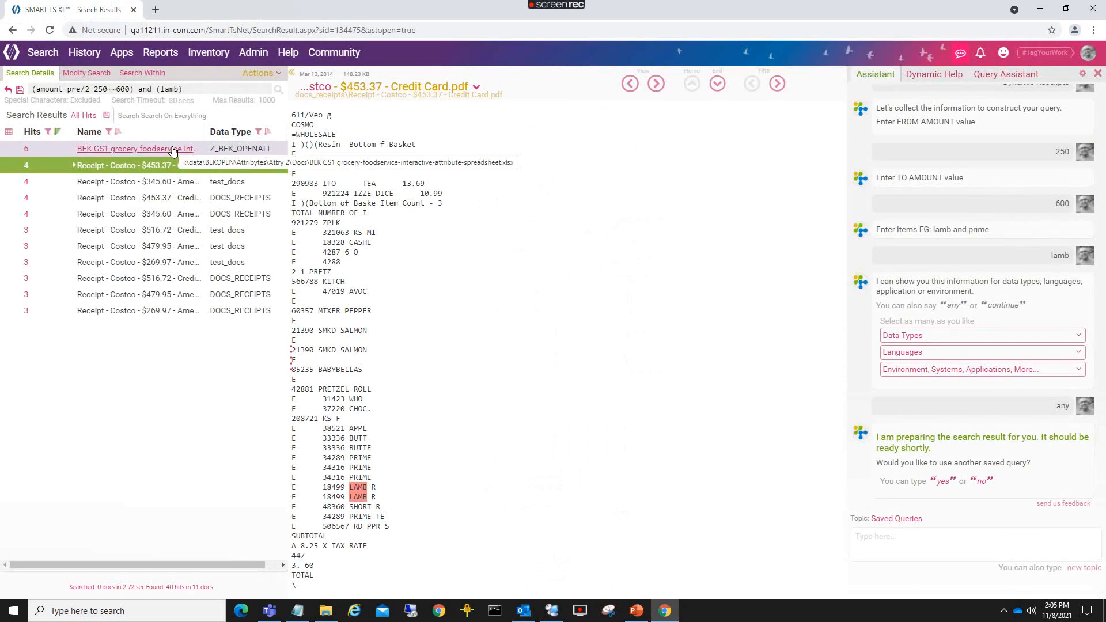
click(40, 55)
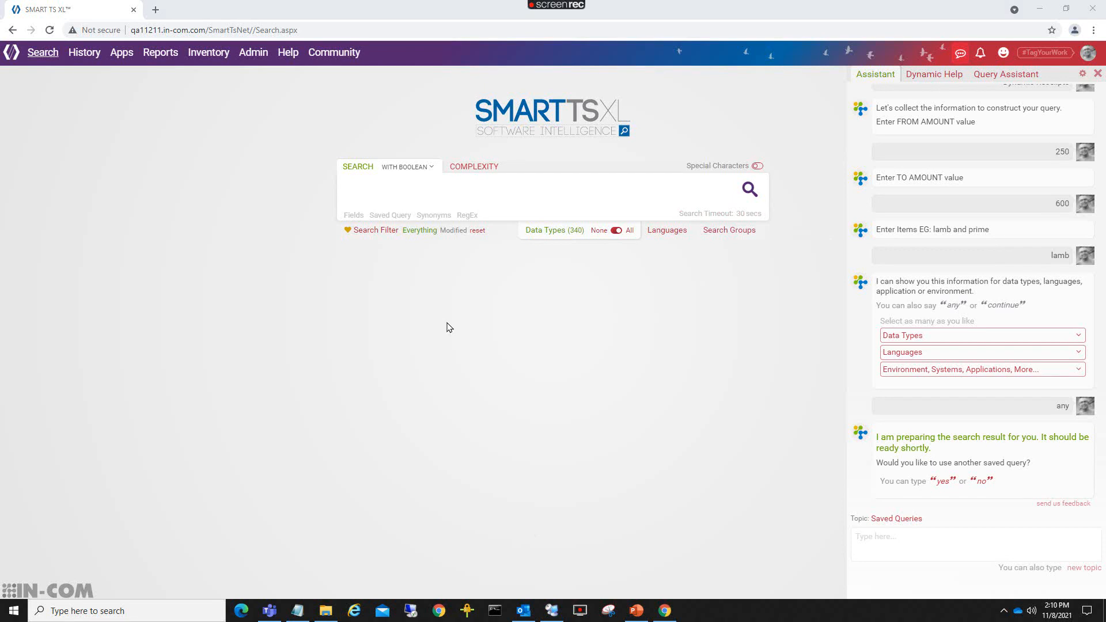
Enter the search (dataname CONTAINS (TT*)) and anycriteria.
click(417, 188)
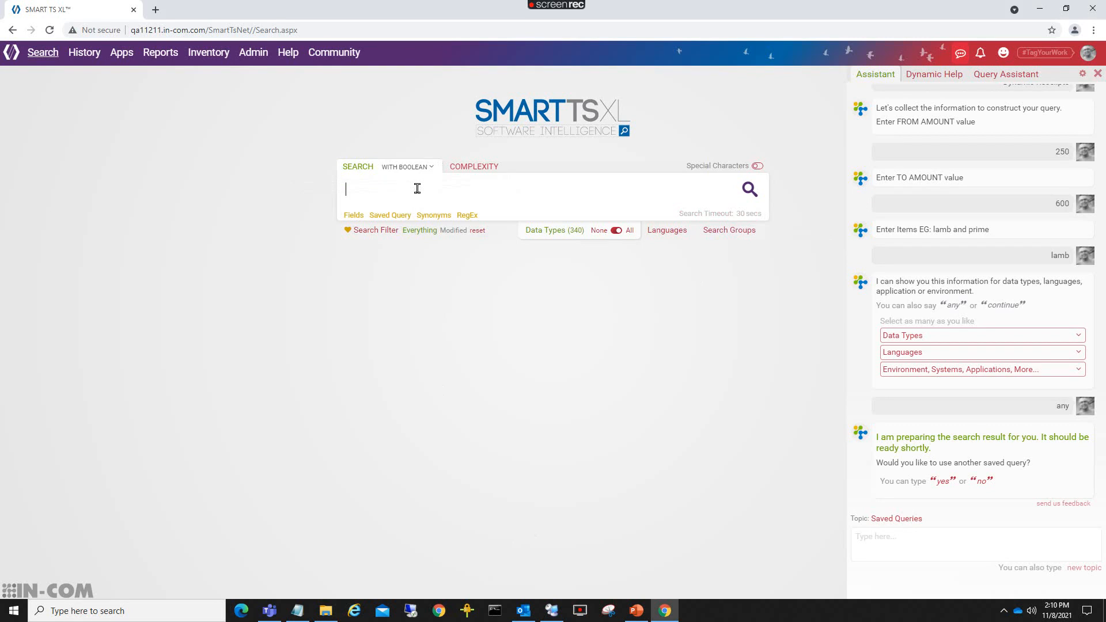
text(dataname CONTAINS (TT*)
click(517, 190)
text(and )
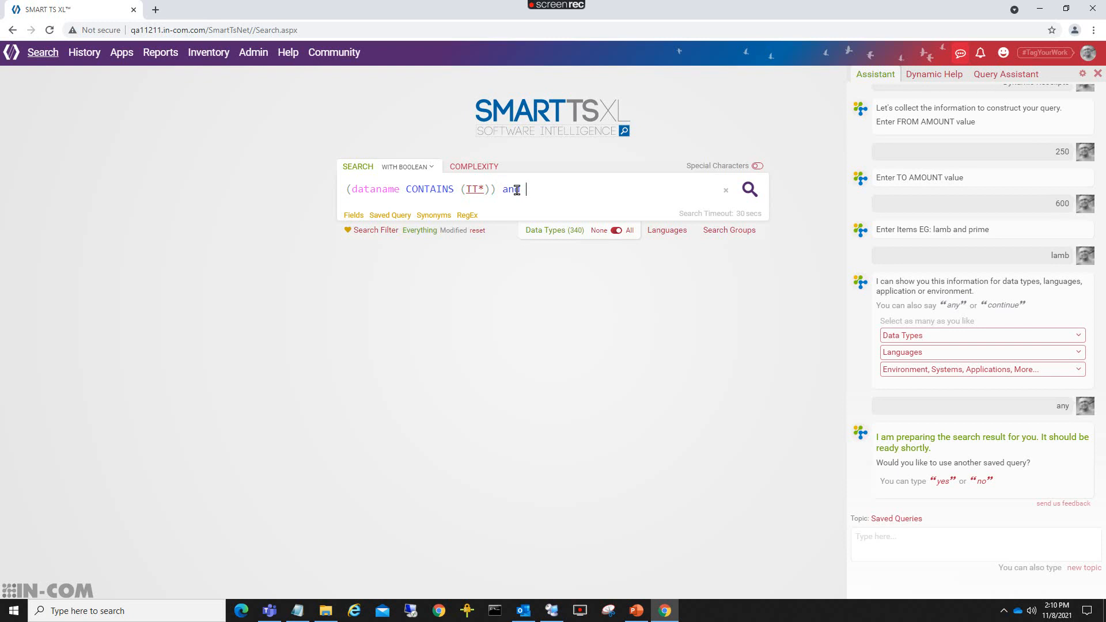
text(anycriteria)
drag(634, 192, 321, 185)
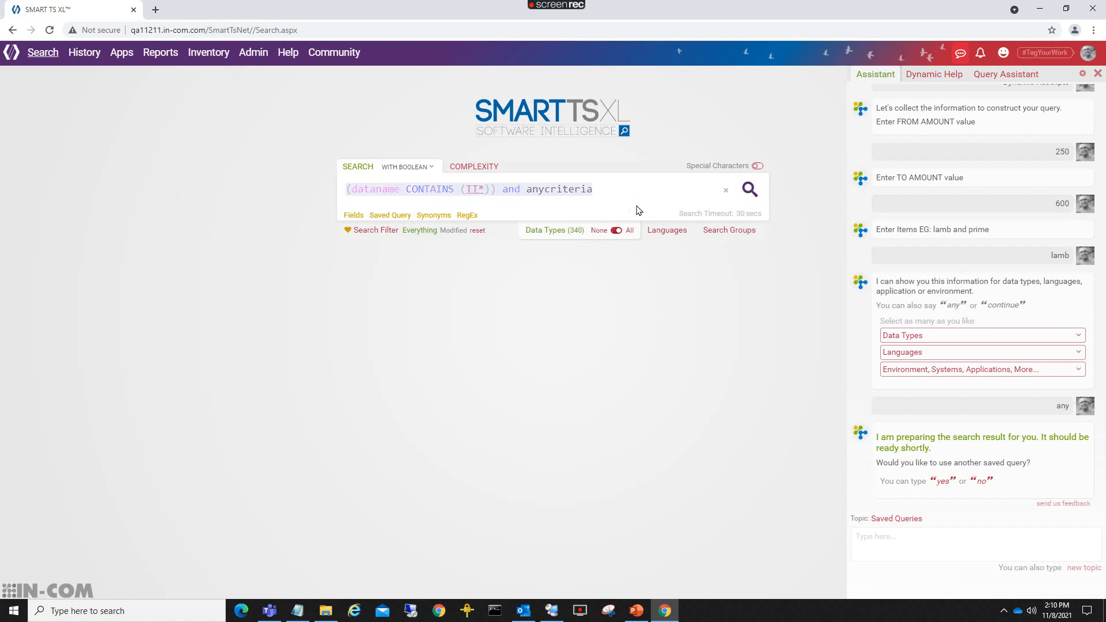
drag(624, 189, 333, 193)
Show the SUMMIT category's saved queries in the Saved Query menu.
click(378, 216)
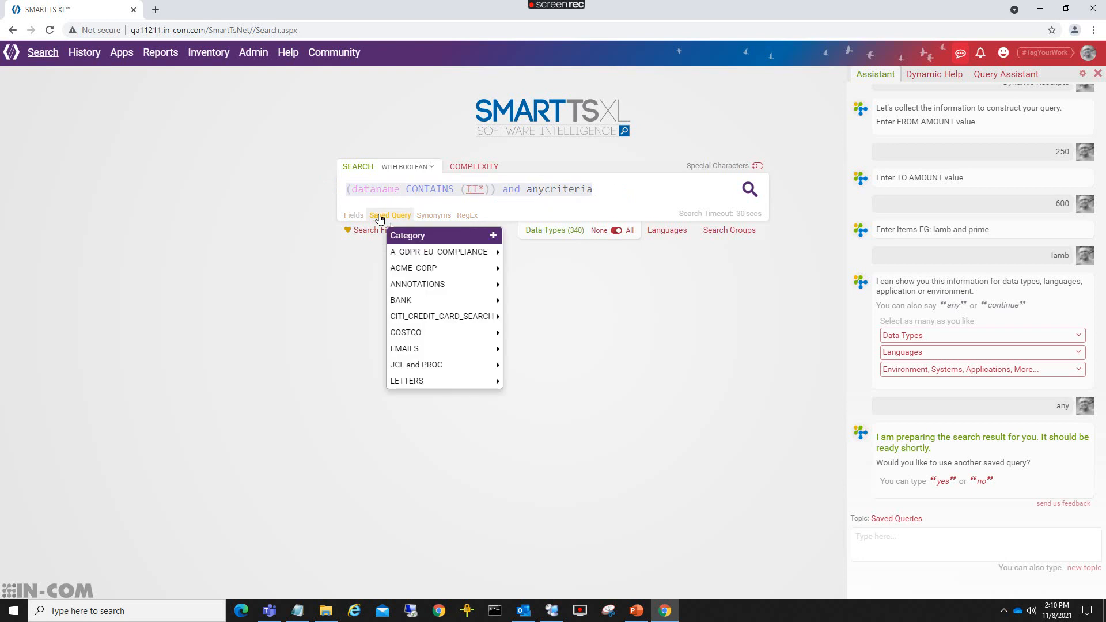
scroll(433, 305, down, 5)
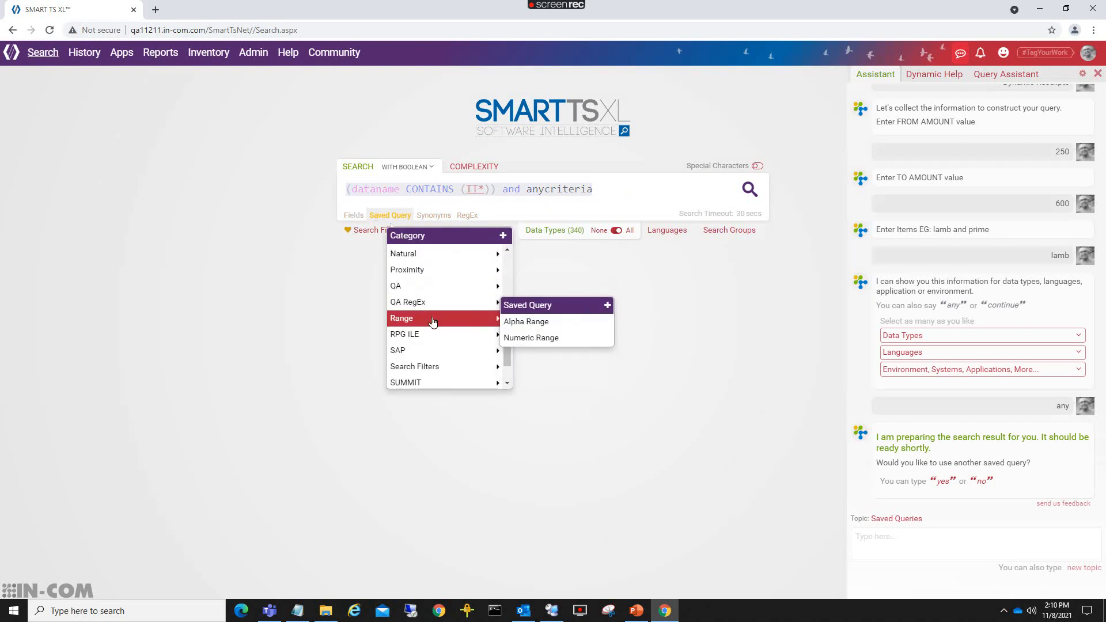
mouse_move(430, 369)
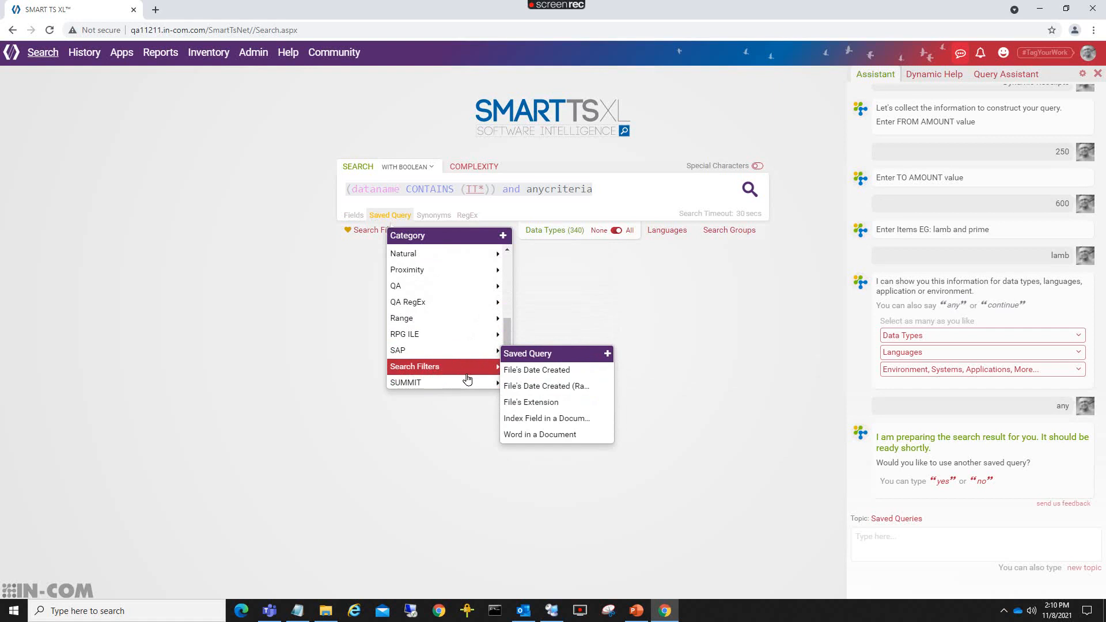
mouse_move(465, 384)
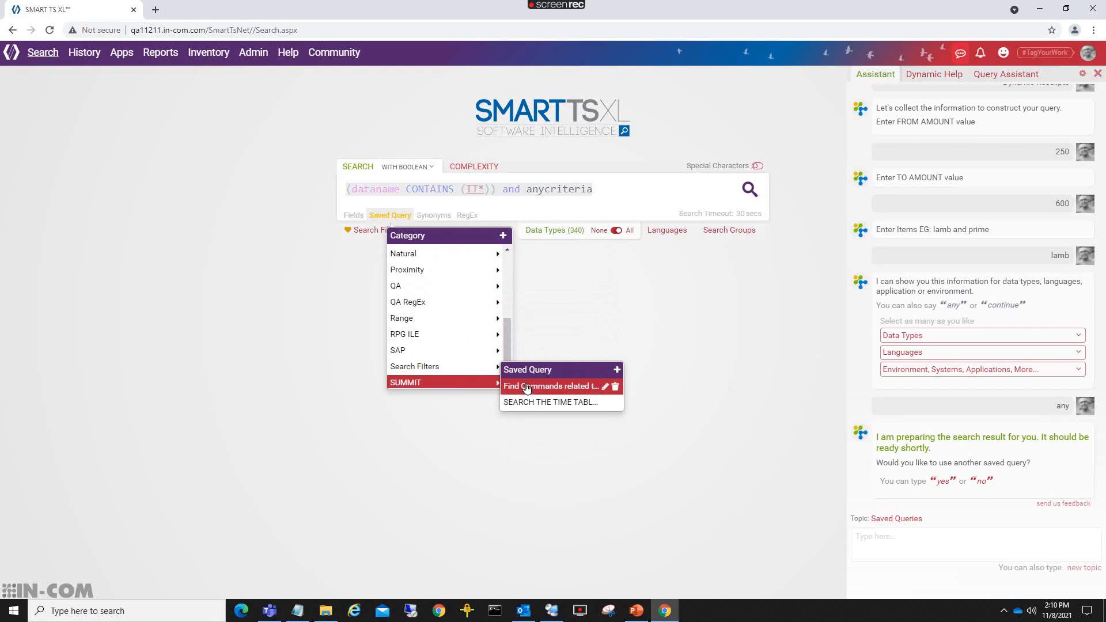
Start a new SUMMIT saved query from this search named 'Limit search to a sub system'.
click(618, 372)
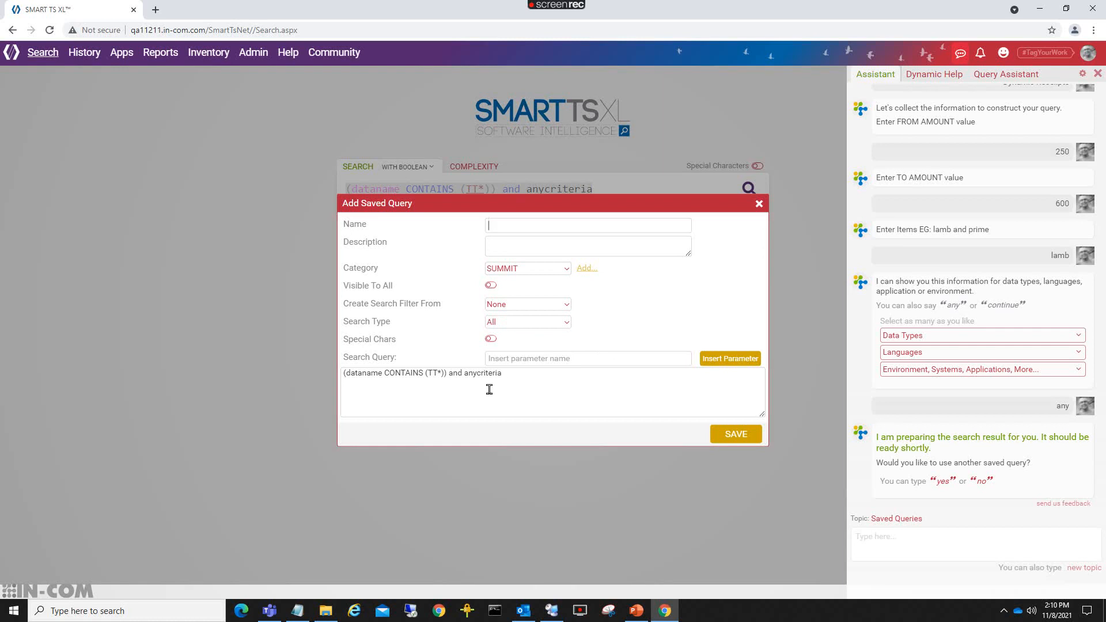
drag(568, 383, 259, 371)
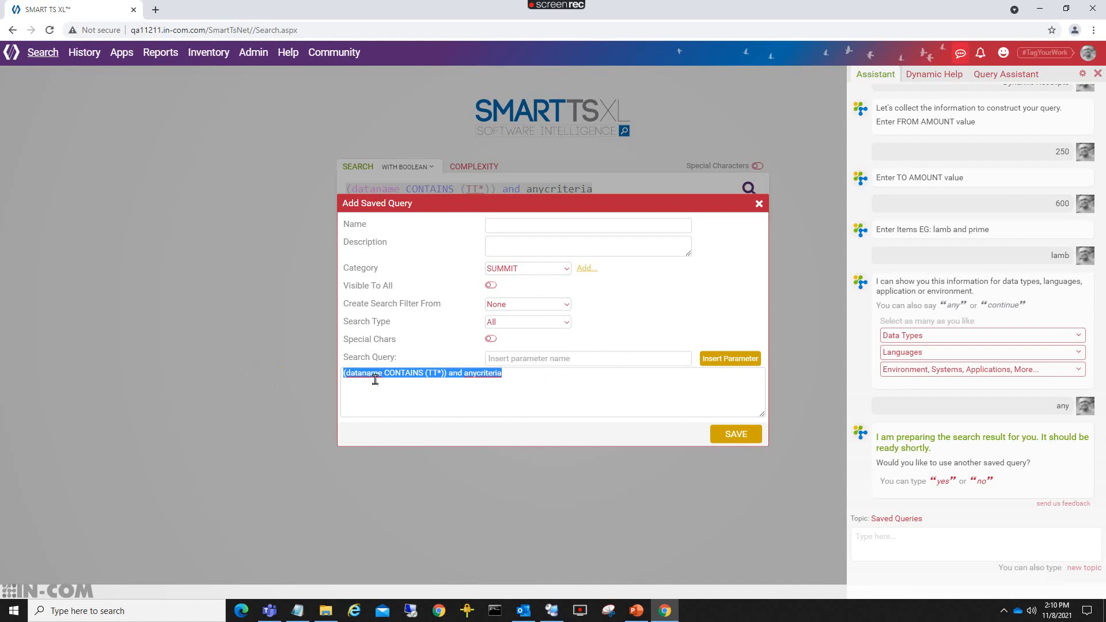
click(427, 374)
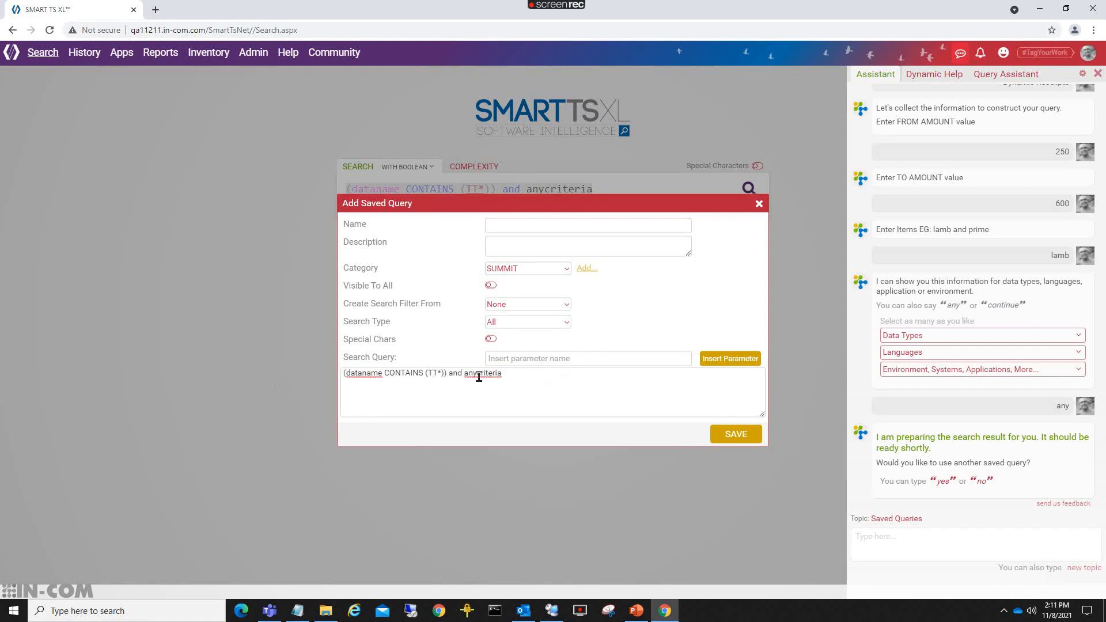
click(528, 224)
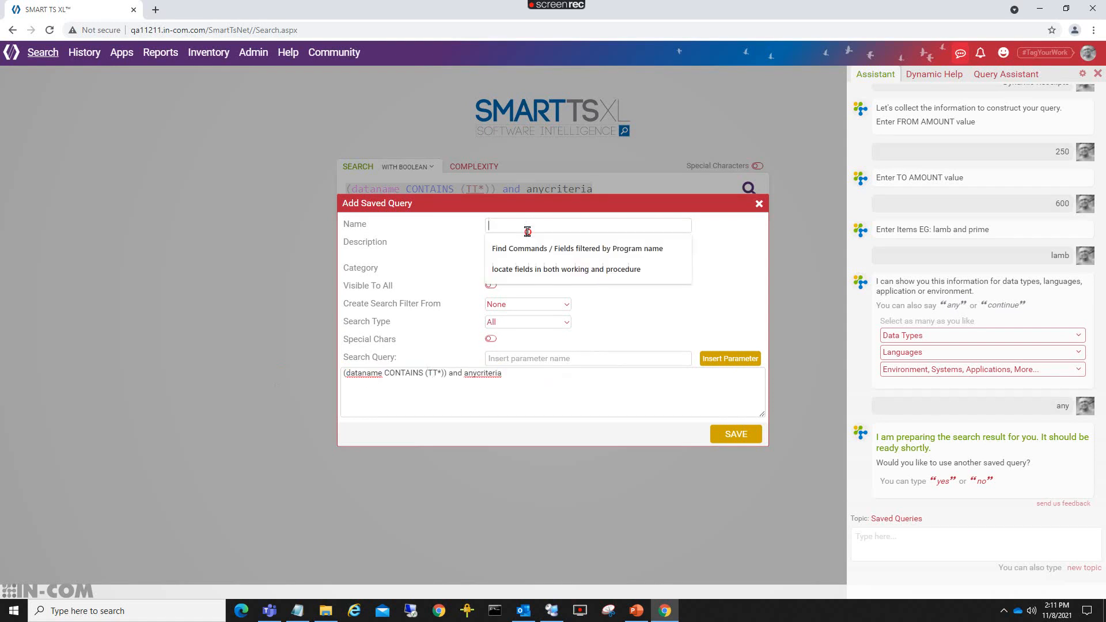
text(Limit )
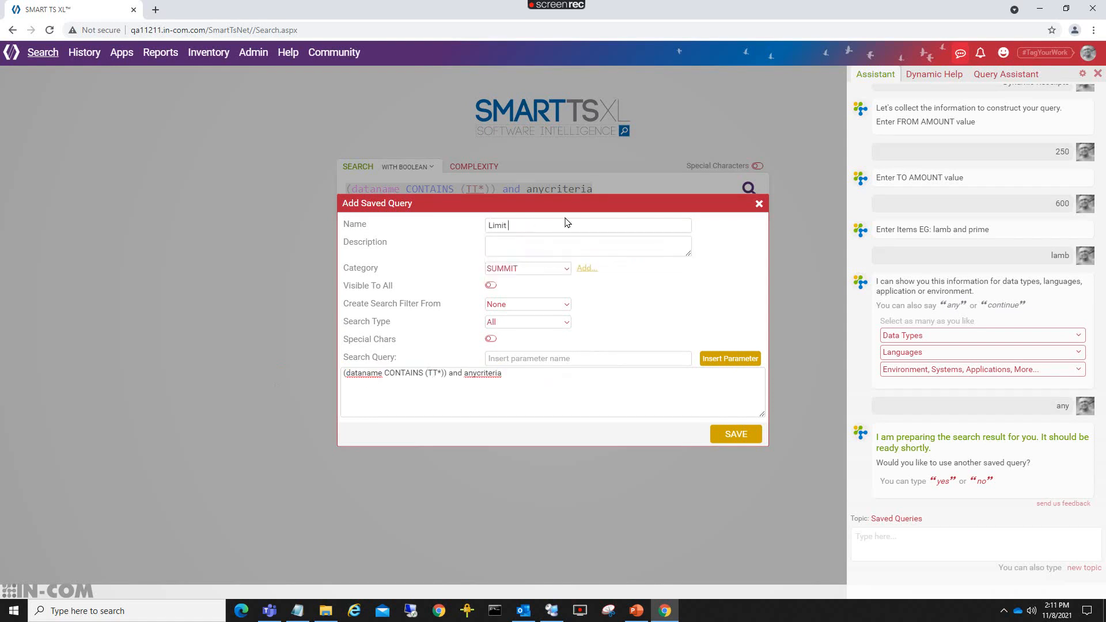
text(search to a sub system)
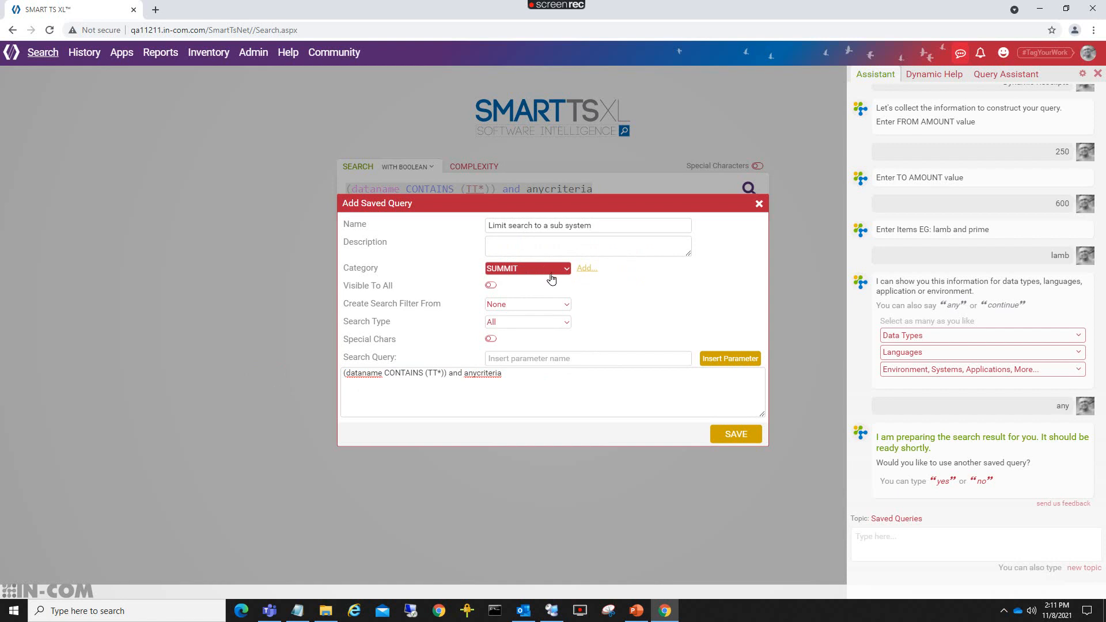
Make the query visible to all and create its search filter from Currently Selected.
click(516, 307)
click(490, 285)
click(502, 307)
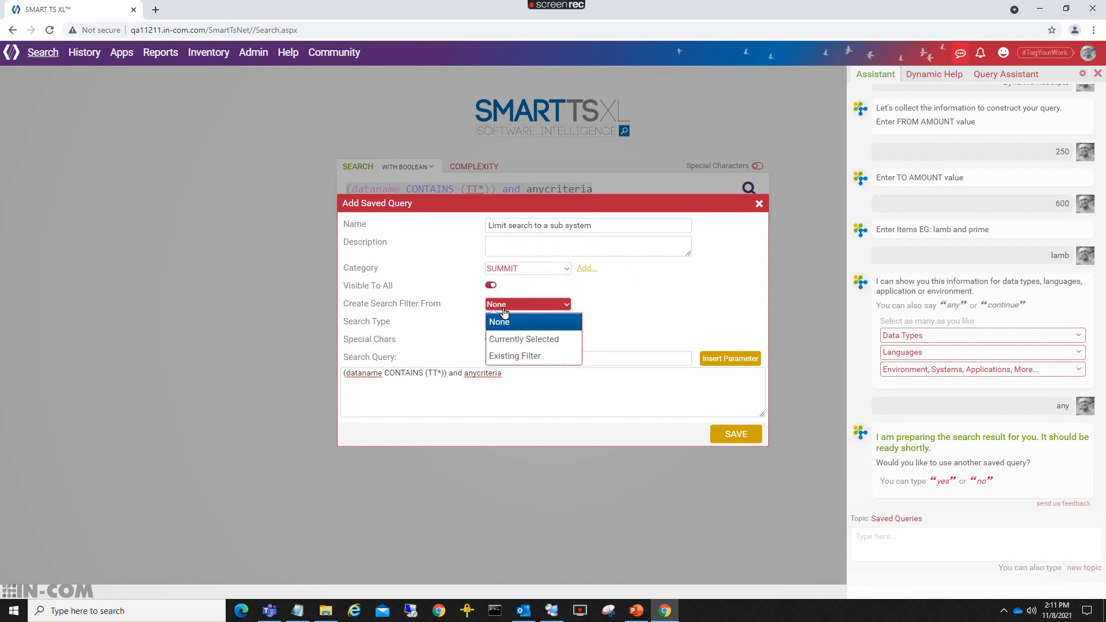
click(513, 346)
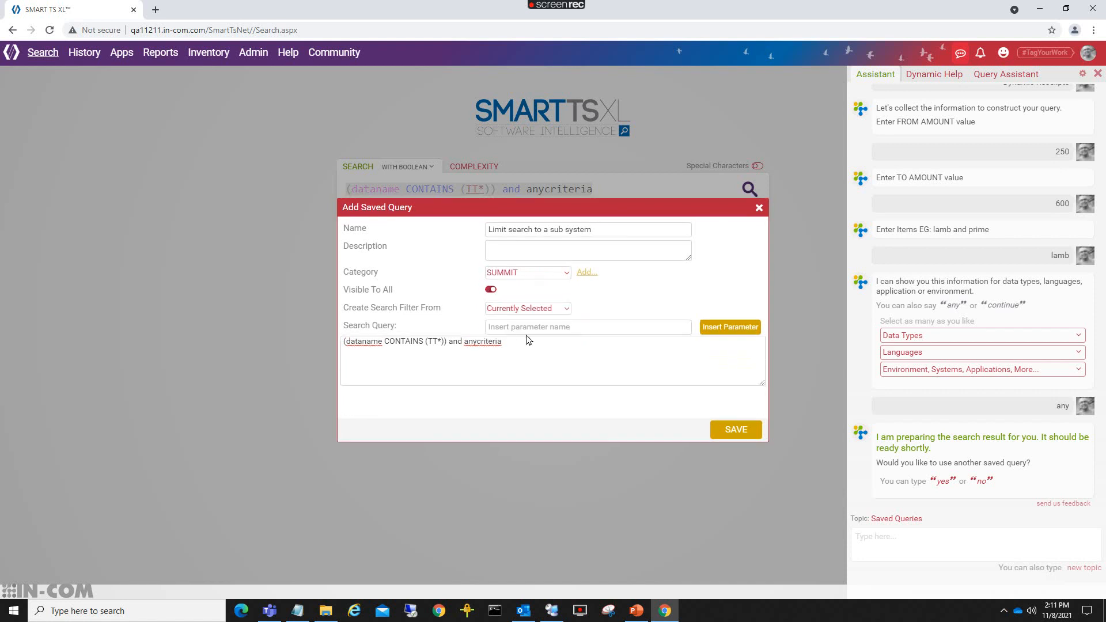
click(432, 343)
Replace TT with the parameter 'Please enter sub system initials (ex: TT HA)'.
key(BackSpace)
key(Delete)
click(525, 326)
text(Please enter)
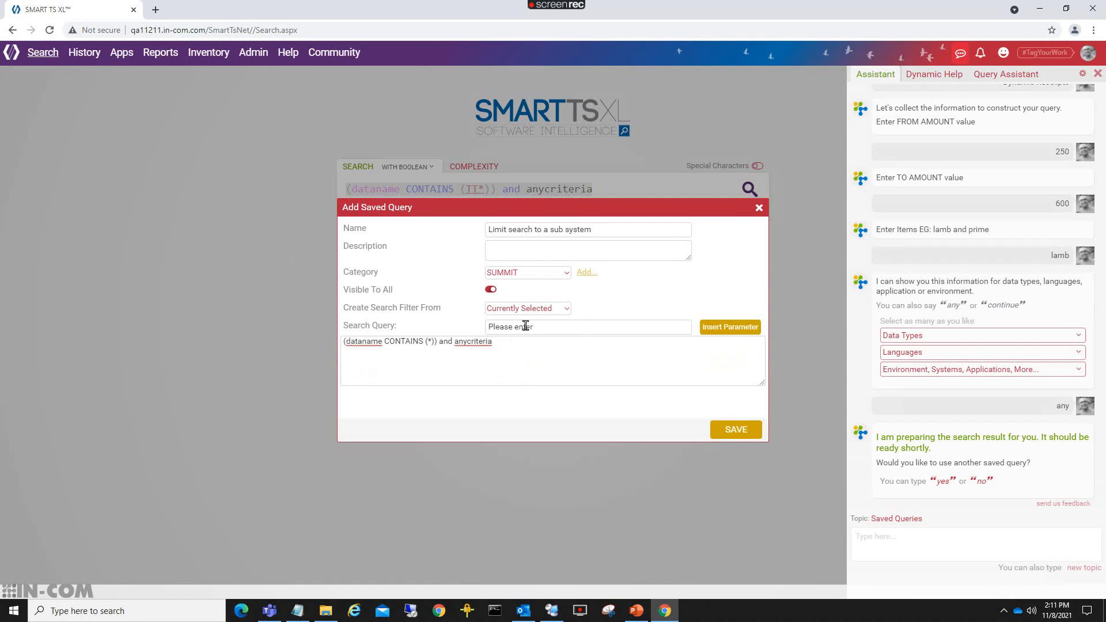
text( sub system initials (ex: TT  HA)
click(731, 326)
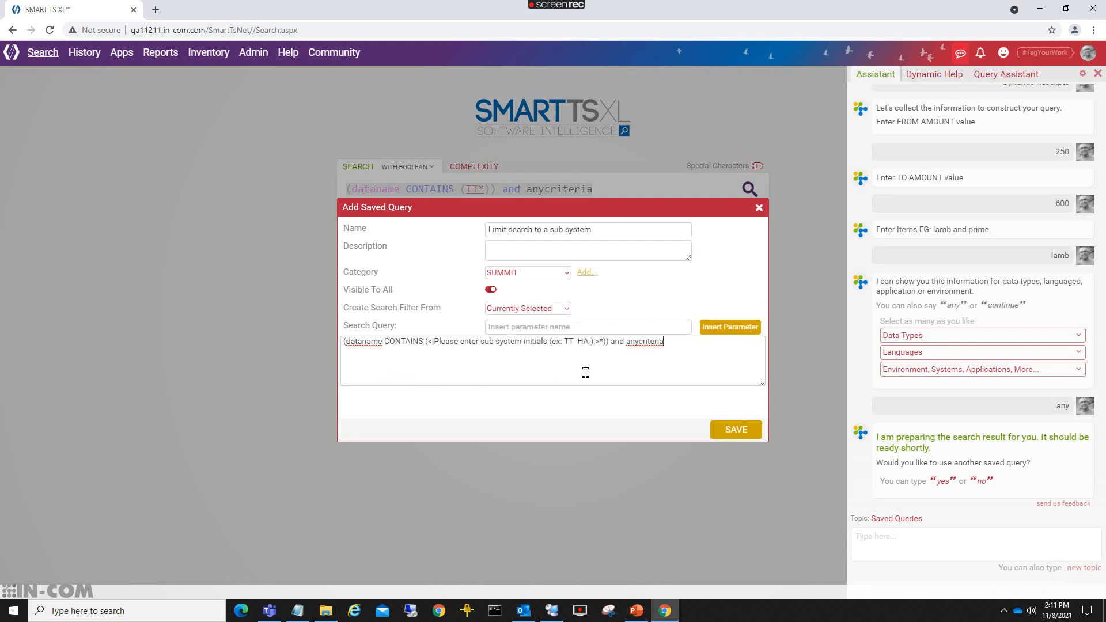
Replace anycriteria with the parameter 'Please enter your search' and save the query.
click(609, 329)
text(Please enter your search)
double_click(643, 341)
click(714, 326)
click(740, 430)
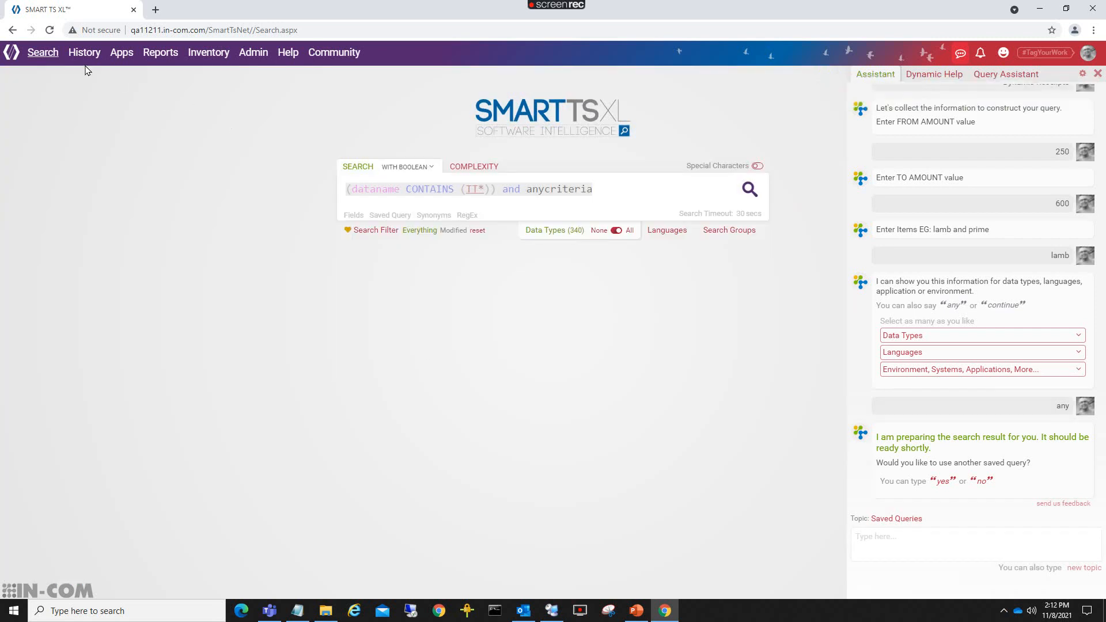
From an empty search, open SUMMIT's 'Limit search to a sub system' query and enter TT and compute or subtract.
click(49, 58)
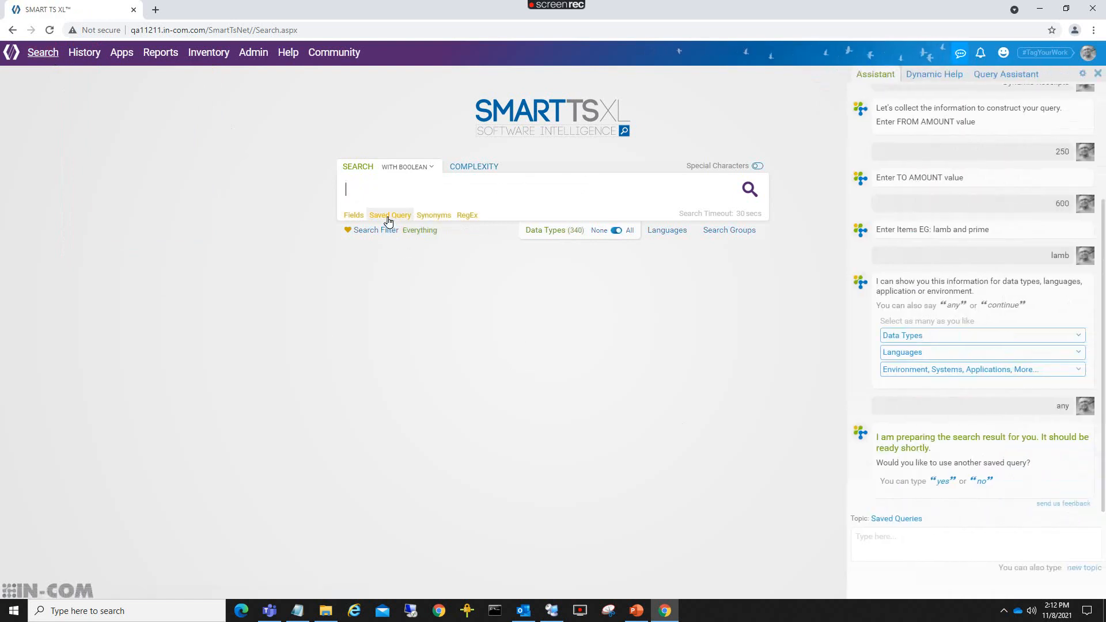
click(388, 222)
scroll(444, 300, down, 4)
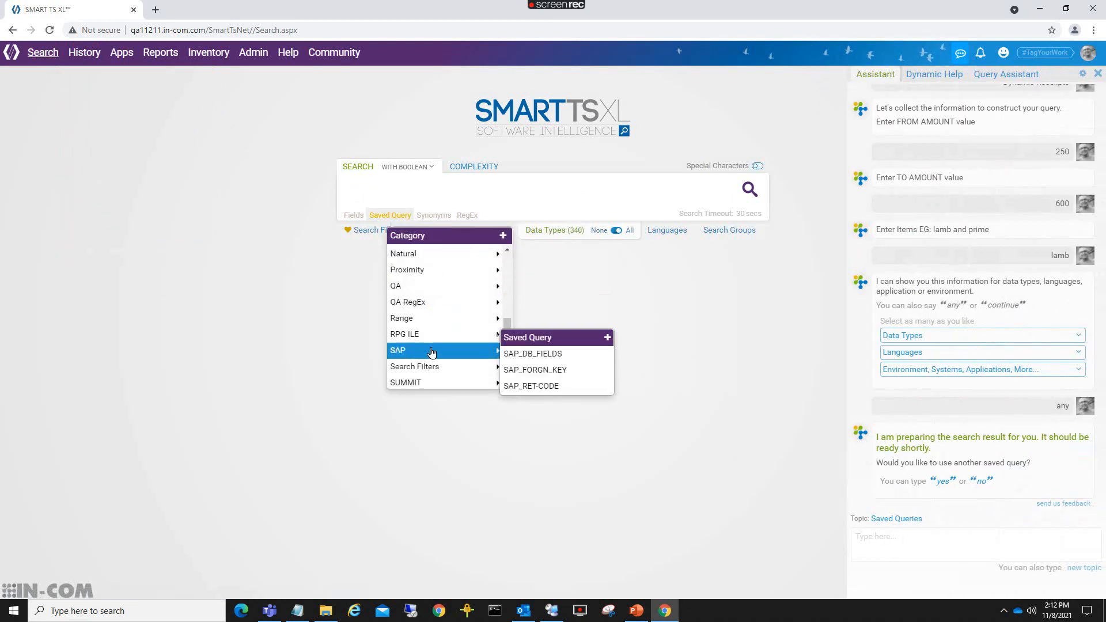
mouse_move(427, 392)
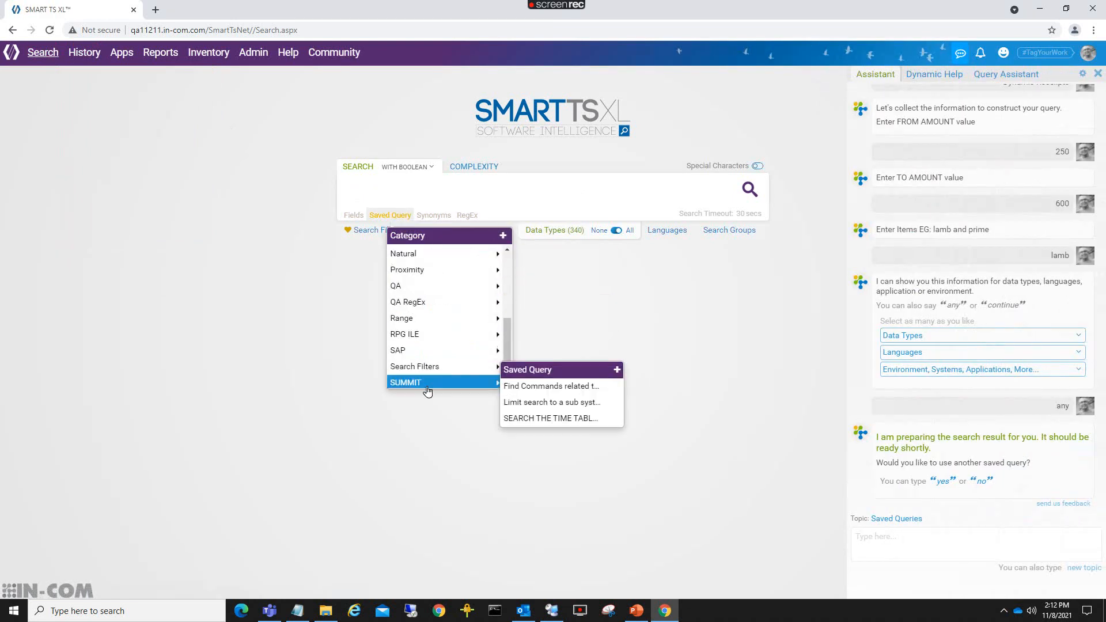
click(539, 403)
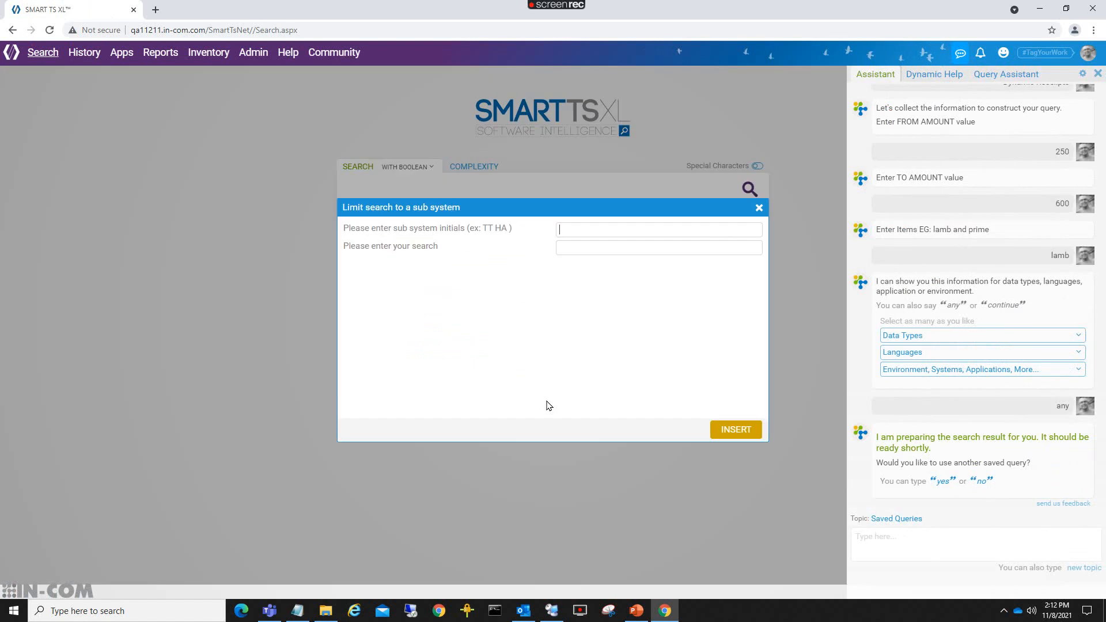
click(604, 226)
Insert and run the TT* sub-system query, view the TTC095 MF_COBOL_EXPND hits, then clear the search.
click(727, 436)
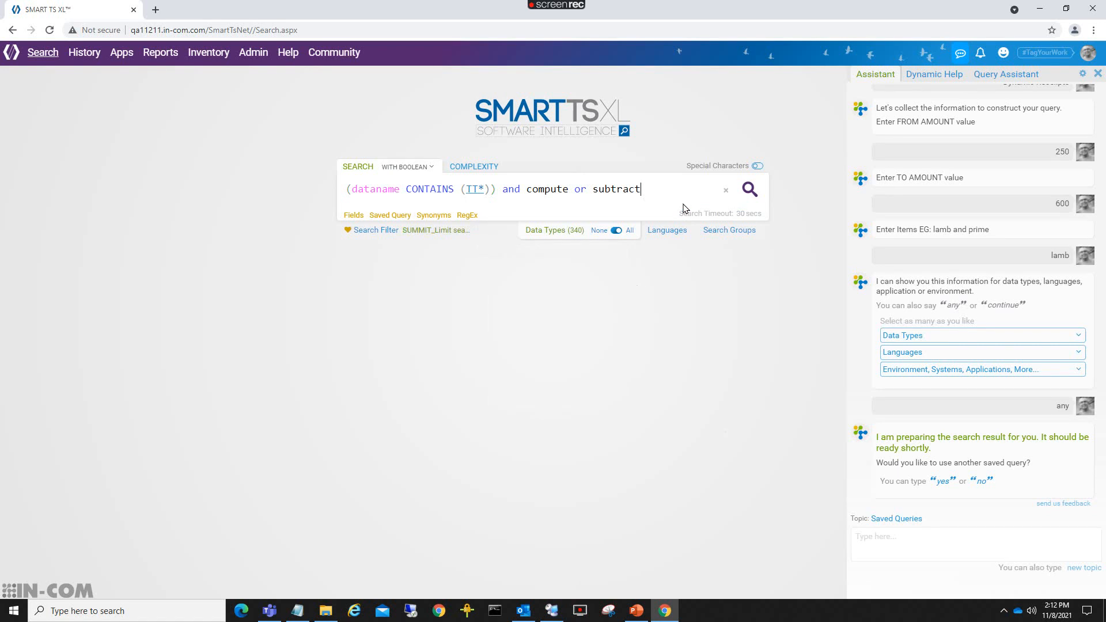
click(749, 191)
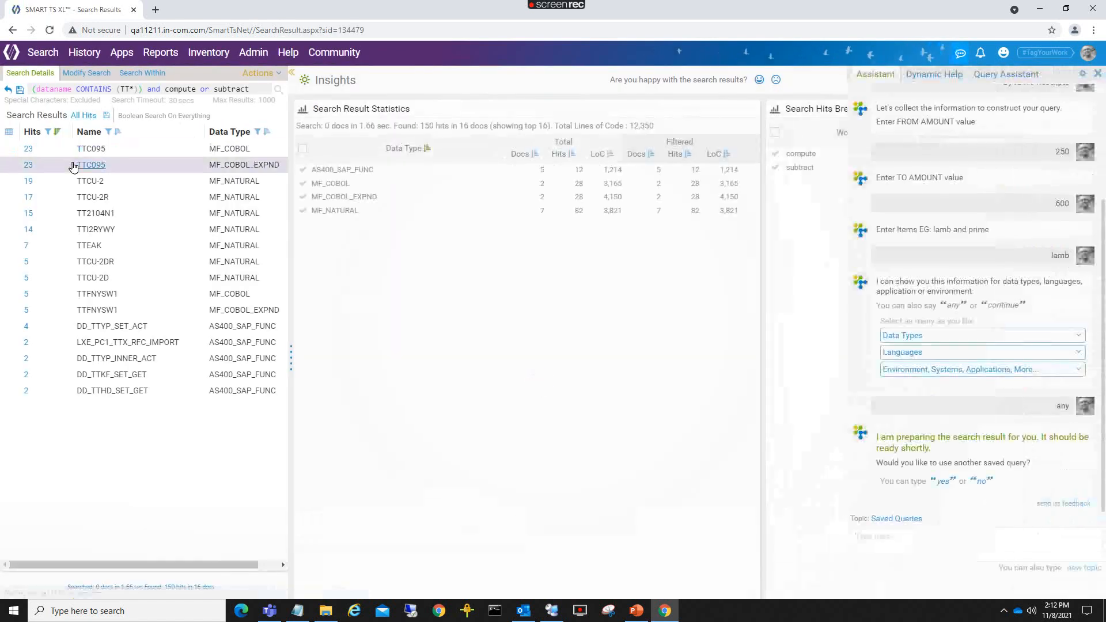
click(27, 165)
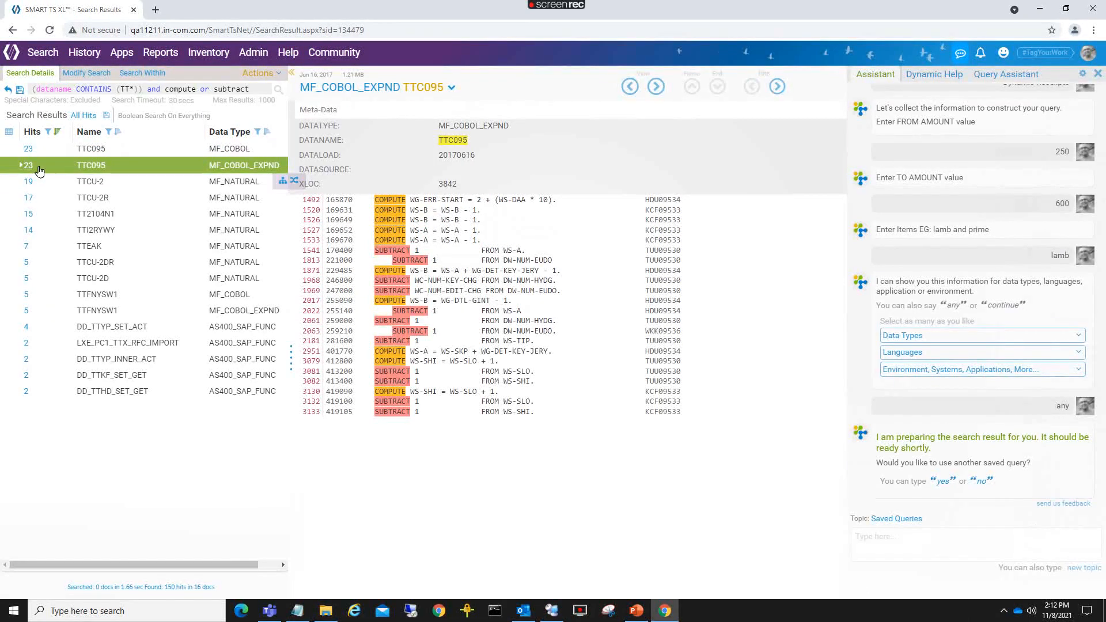
click(42, 55)
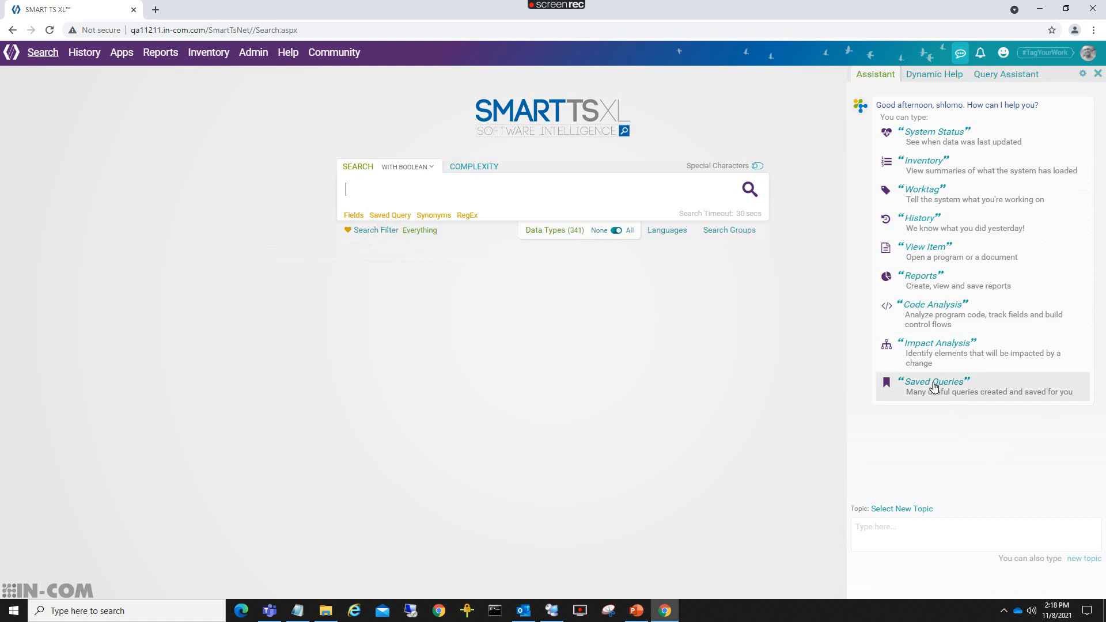
Browse the Saved Query categories, then close the menu.
click(378, 223)
mouse_move(419, 350)
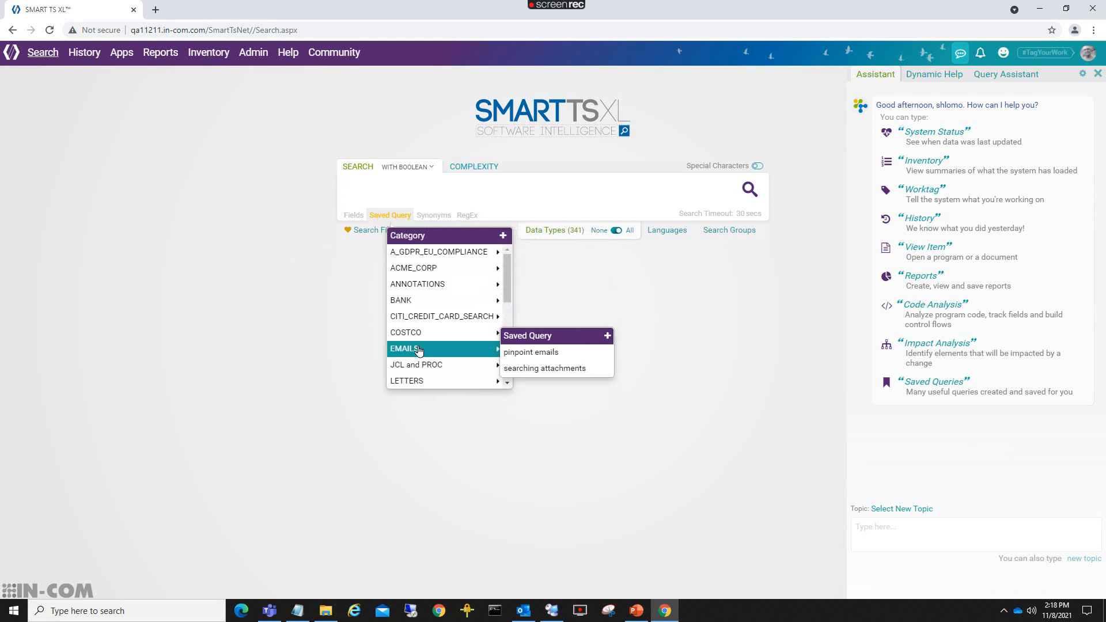
scroll(419, 350, down, 3)
mouse_move(420, 308)
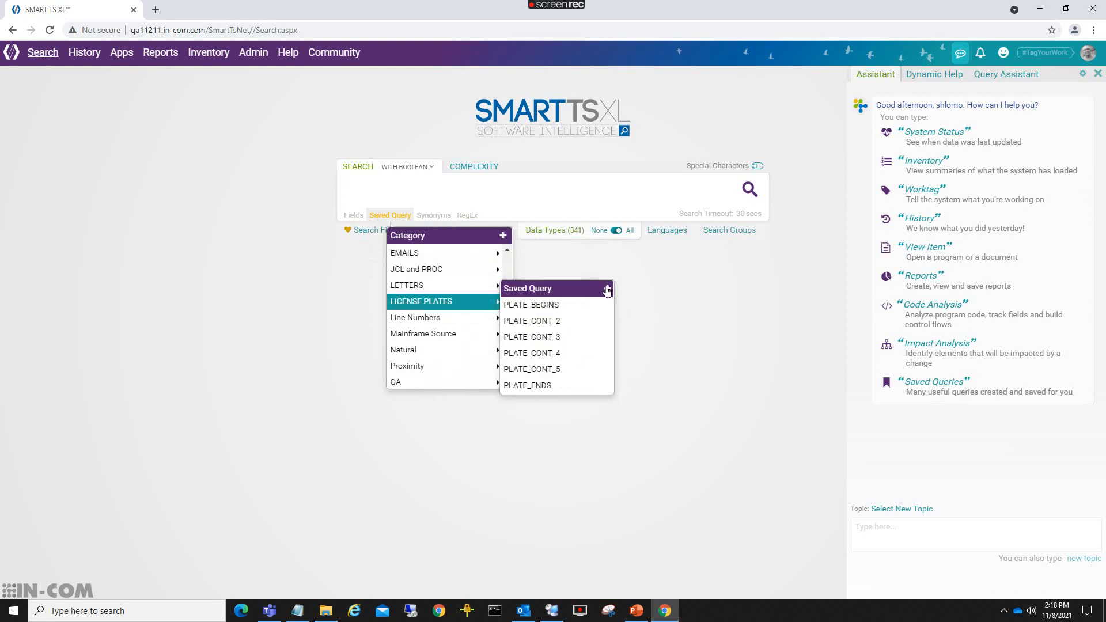
click(540, 201)
Run a plain search of all code for the word 'read'.
click(419, 187)
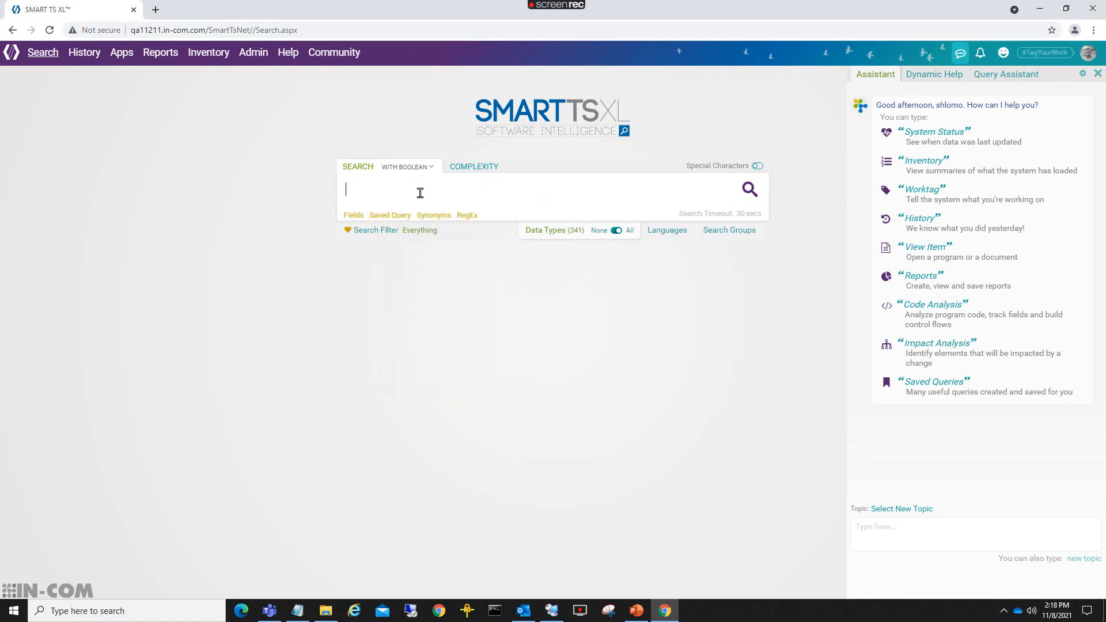
text(read)
click(750, 190)
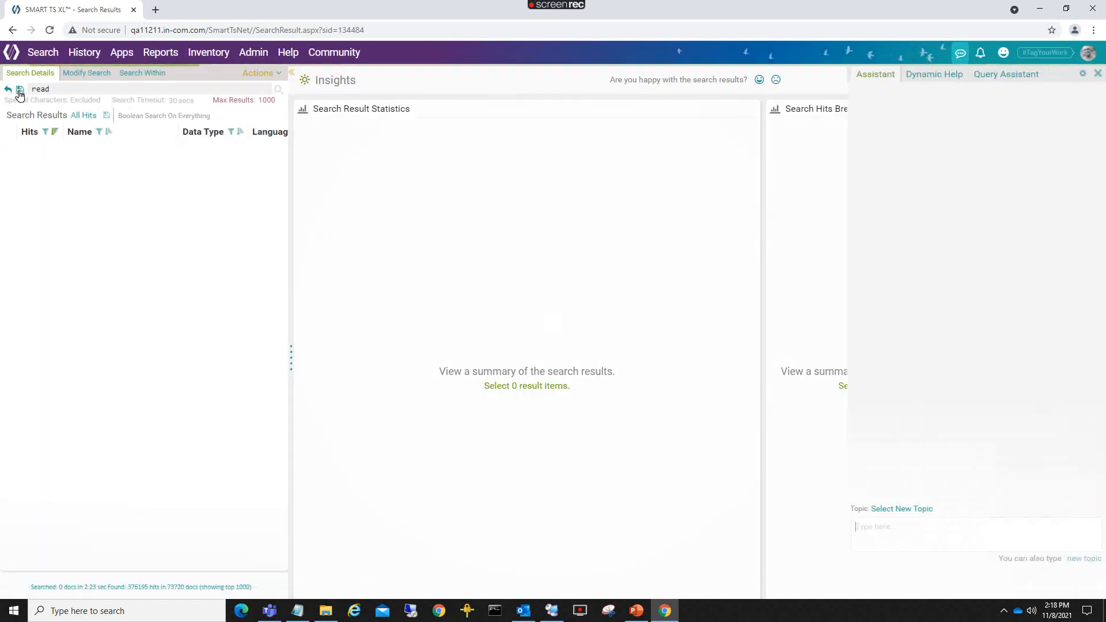
Inspect the Add Saved Query form for the read search, close it unsaved, and show recent searches.
click(20, 91)
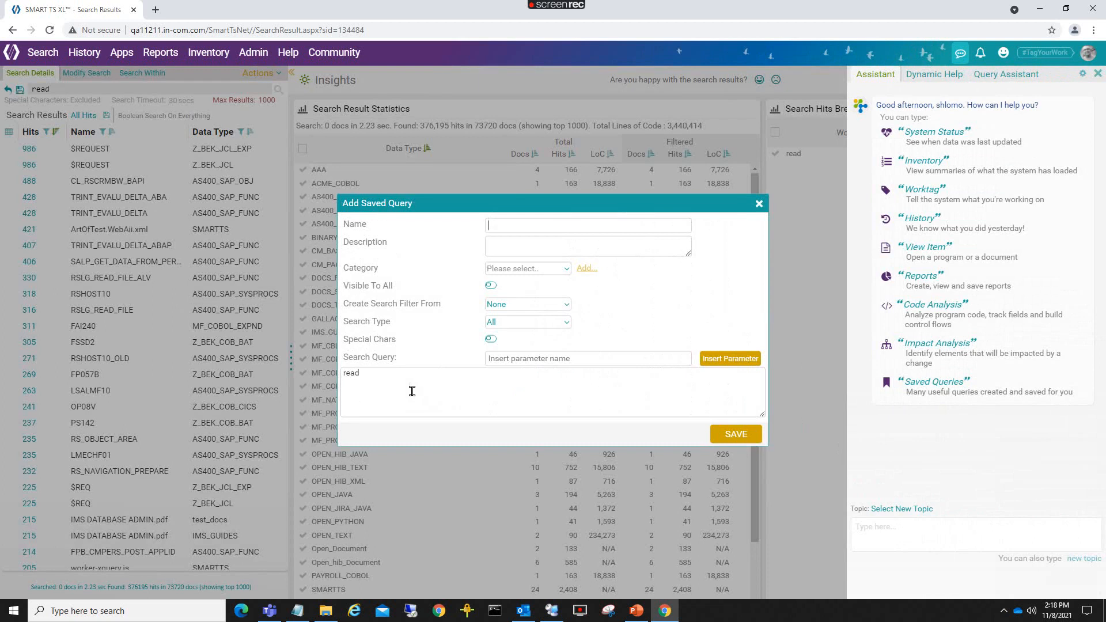
drag(387, 389, 324, 385)
click(425, 390)
click(595, 359)
click(760, 204)
click(84, 52)
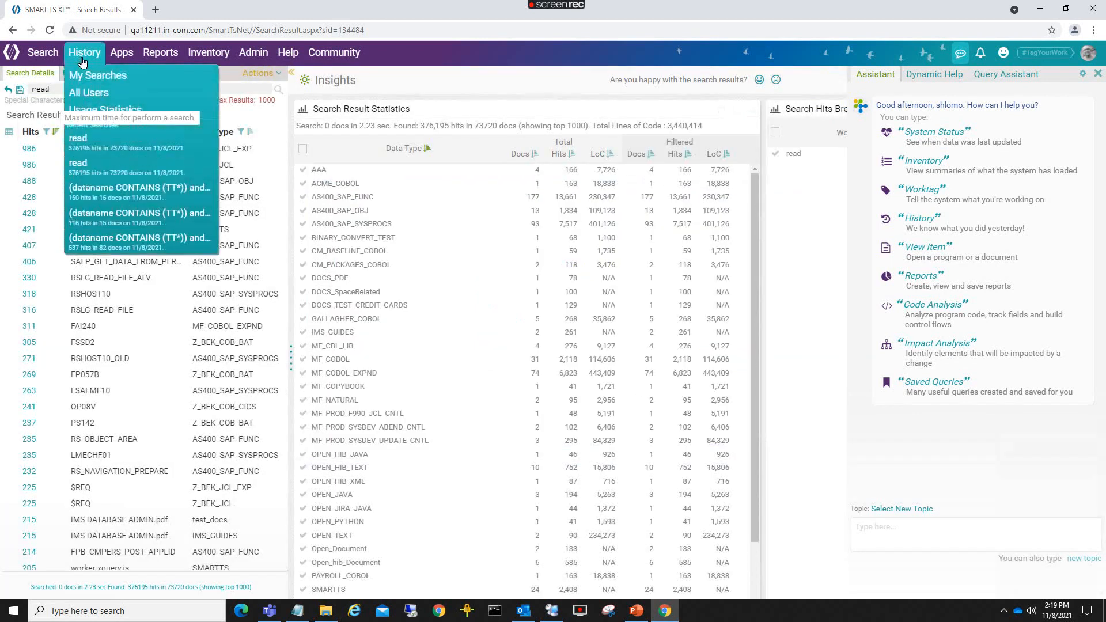
Return to an empty search page and browse the Saved Query categories like CITI_CREDIT_CARD_SEARCH and Text Patterns.
click(43, 52)
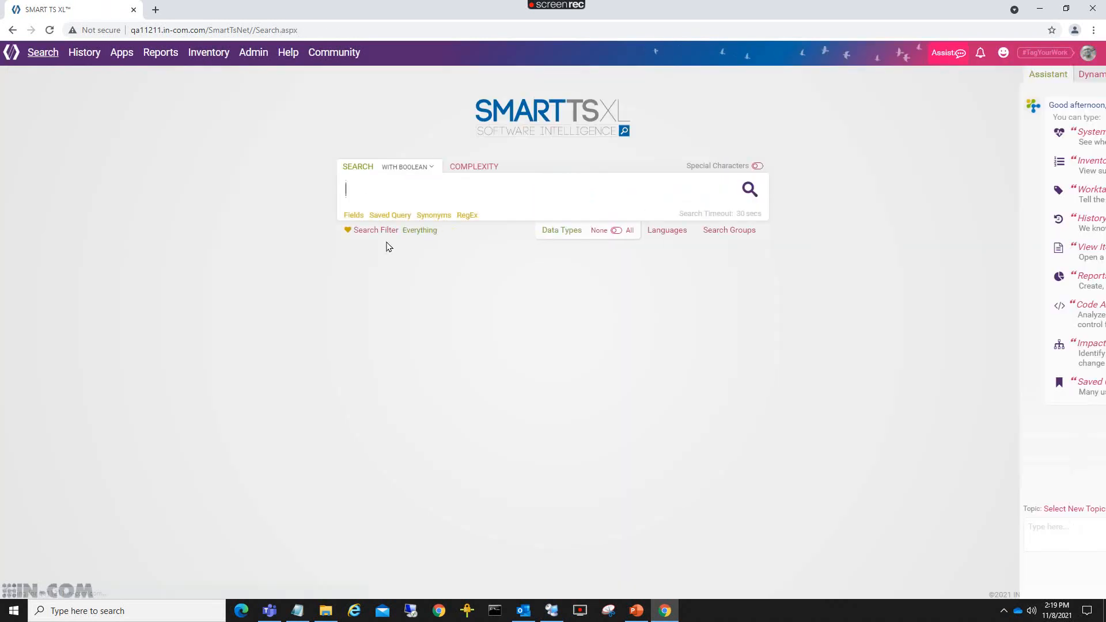
click(388, 217)
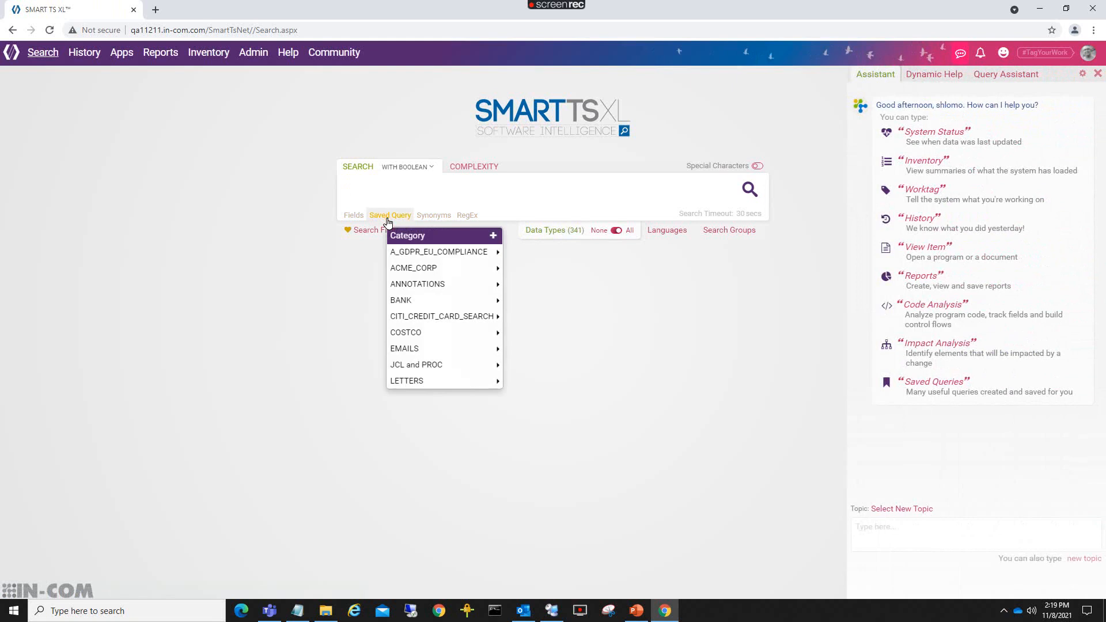
mouse_move(407, 275)
mouse_move(427, 325)
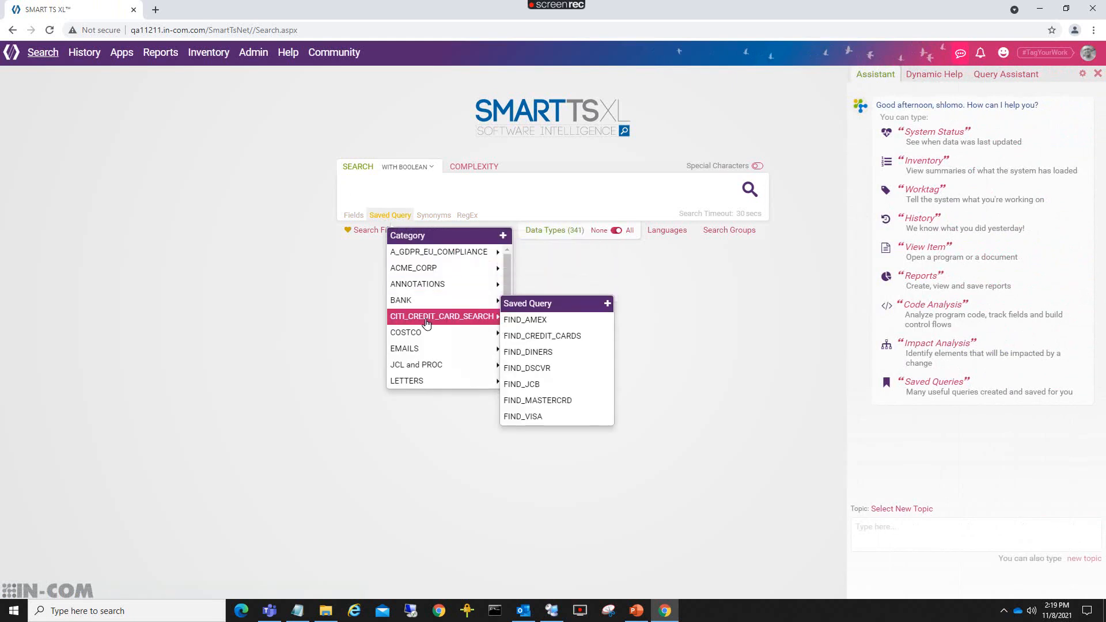
scroll(429, 344, down, 2)
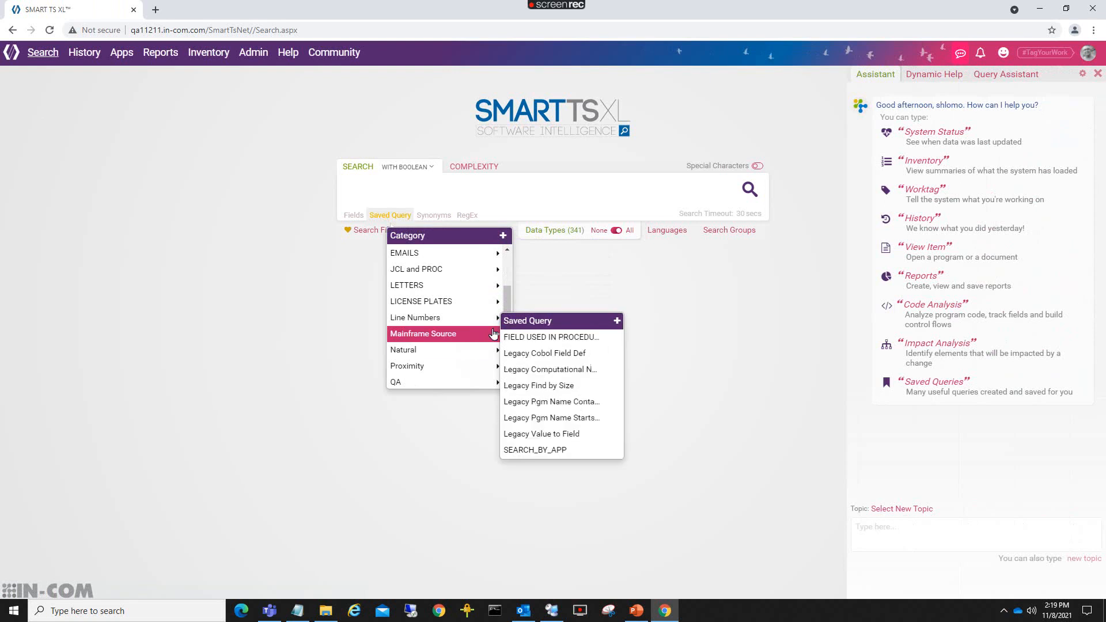
scroll(444, 330, down, 3)
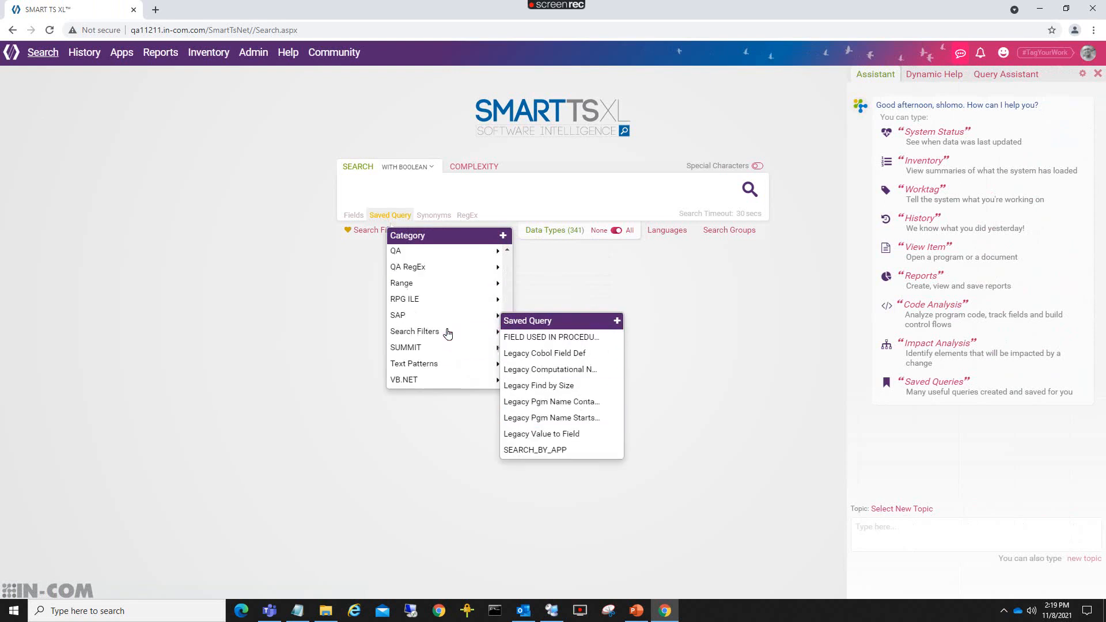
mouse_move(437, 367)
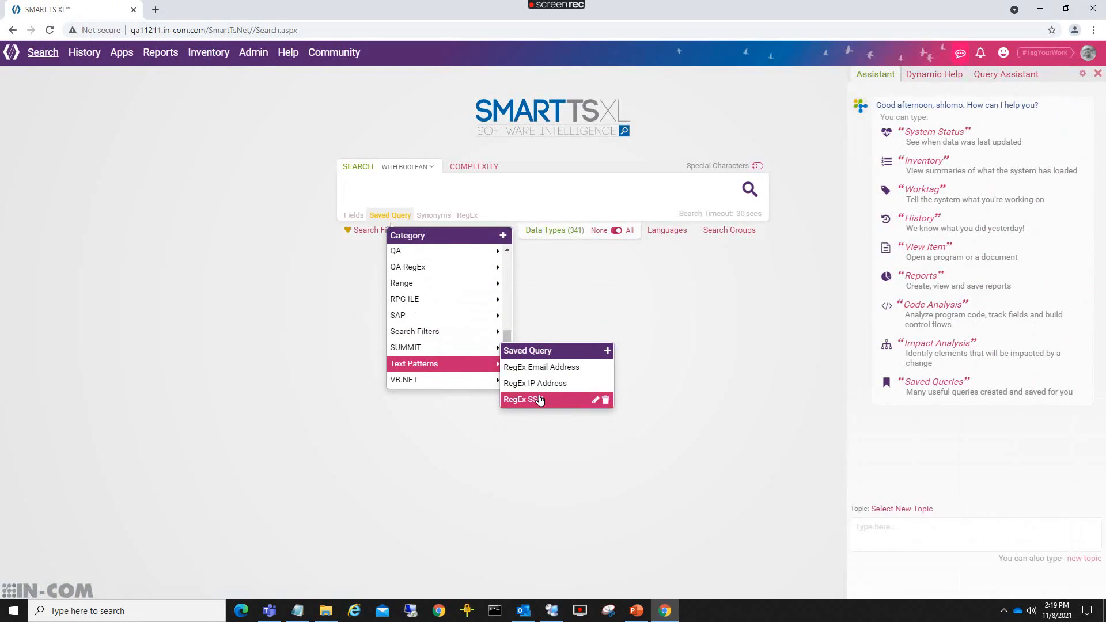
scroll(434, 346, up, 5)
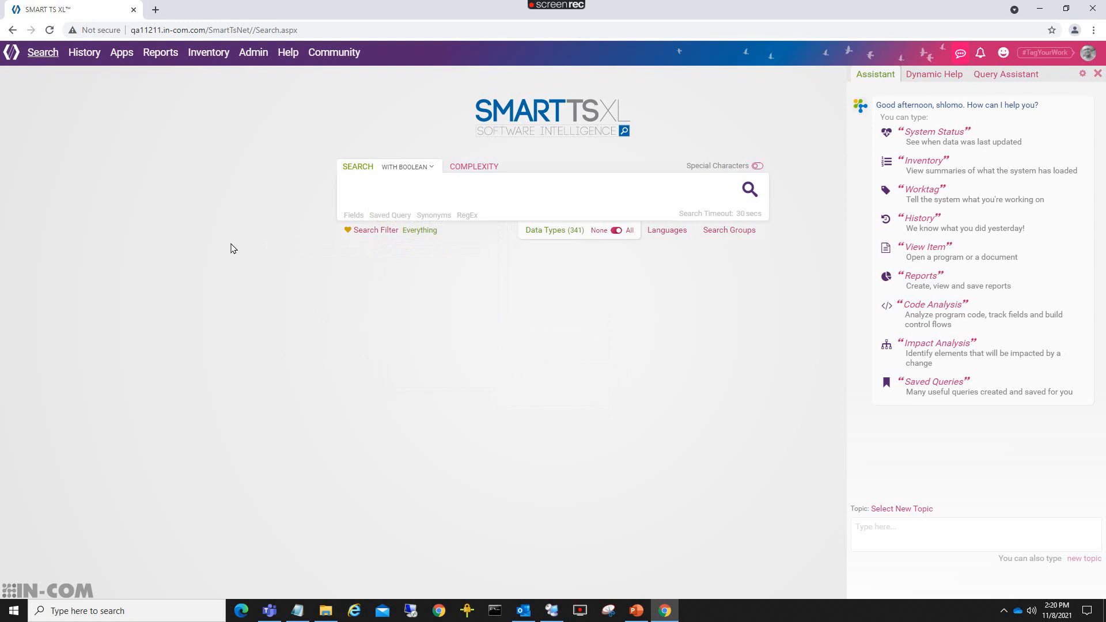
mouse_move(83, 64)
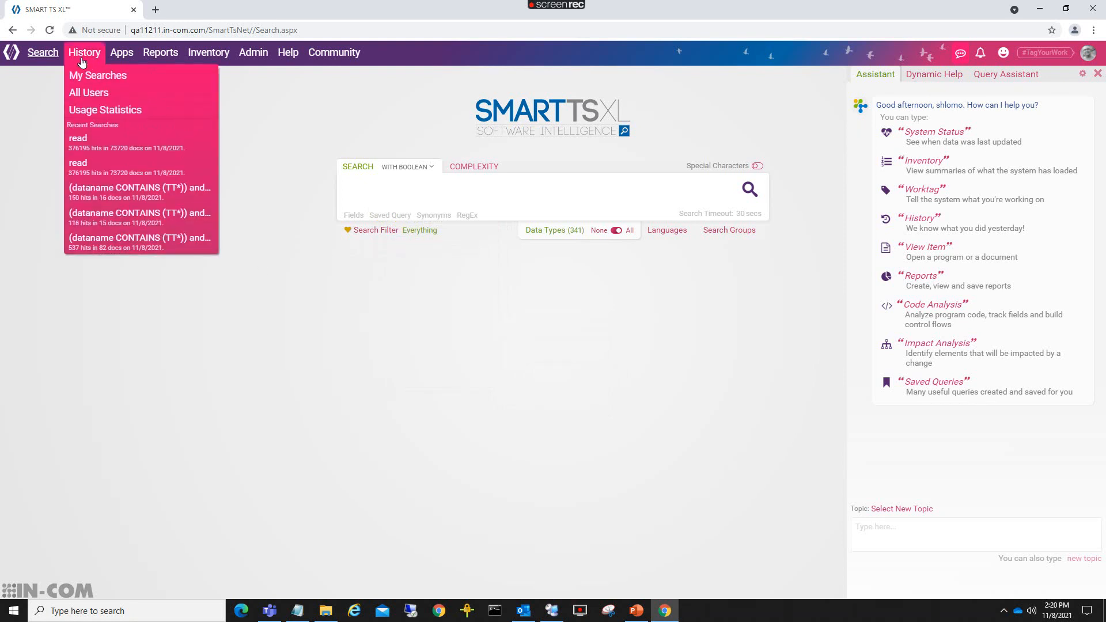
Show All Users search history, widen the Criteria column, and rerun the working contains tax-amt search.
click(82, 99)
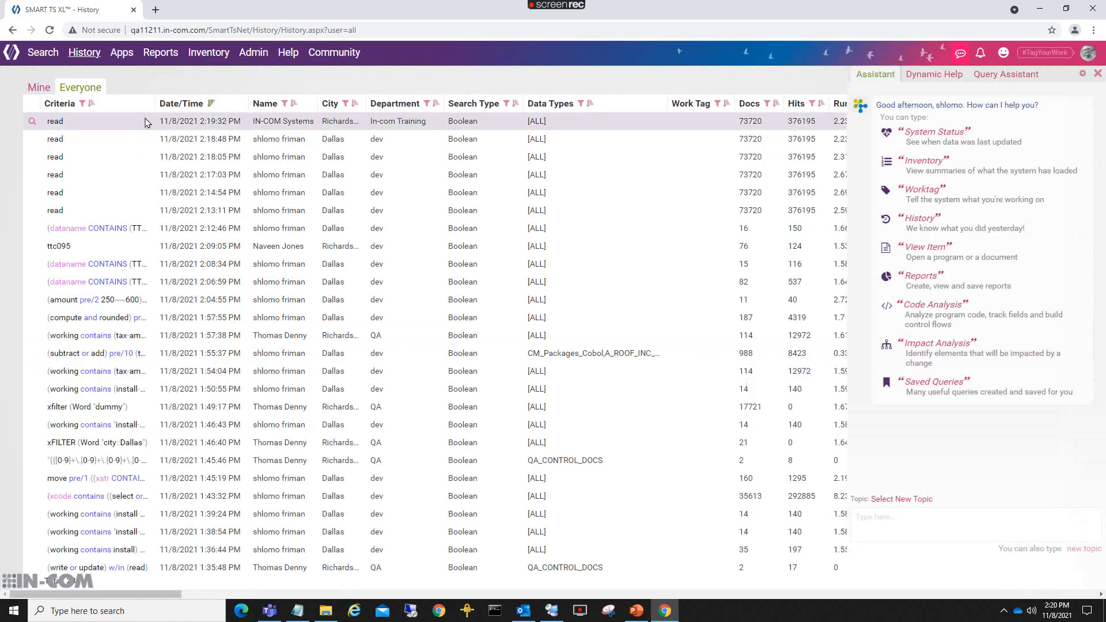
drag(152, 103, 489, 103)
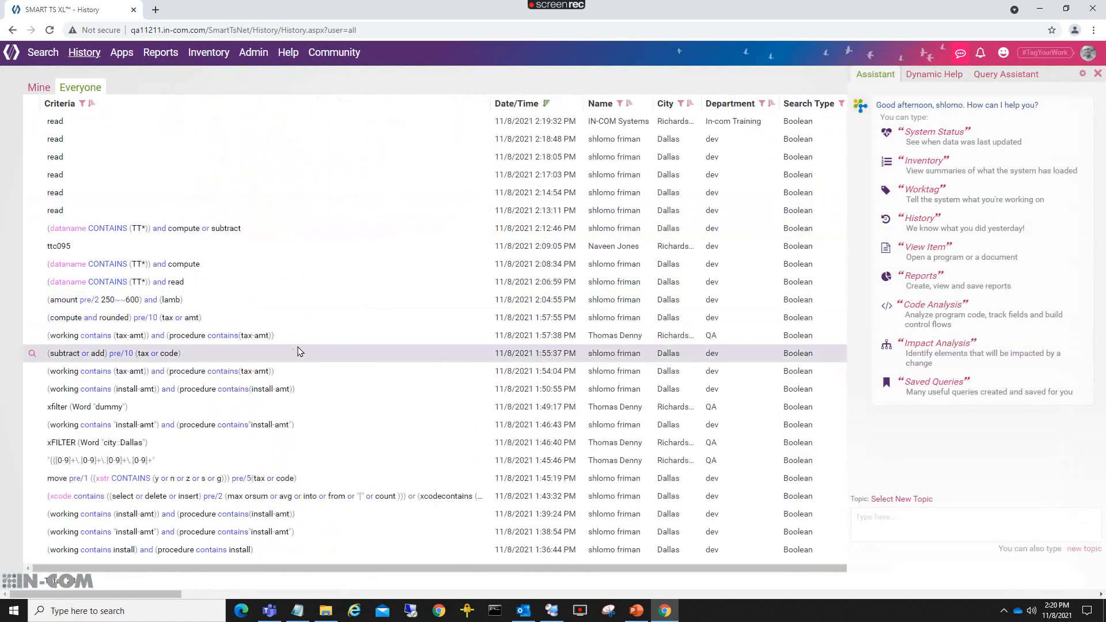
drag(275, 337, 48, 338)
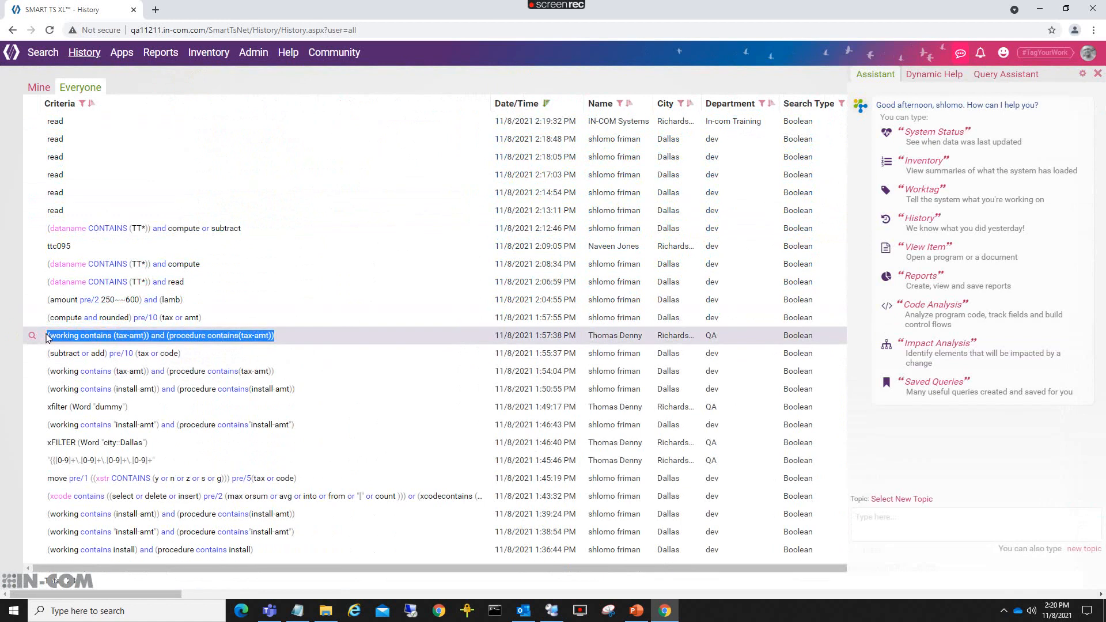
click(31, 338)
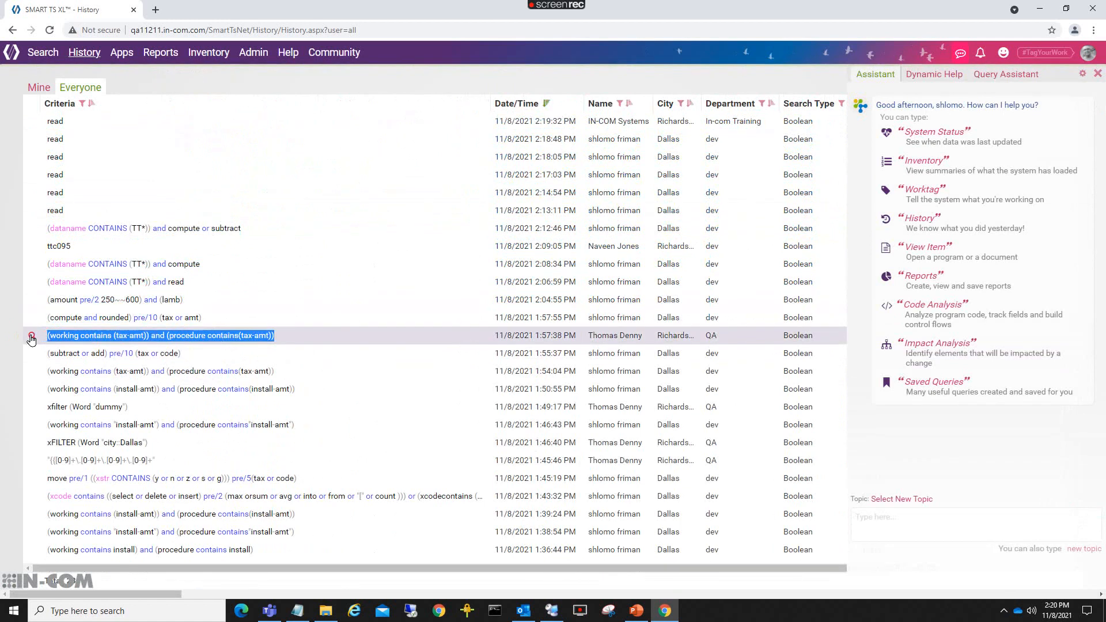